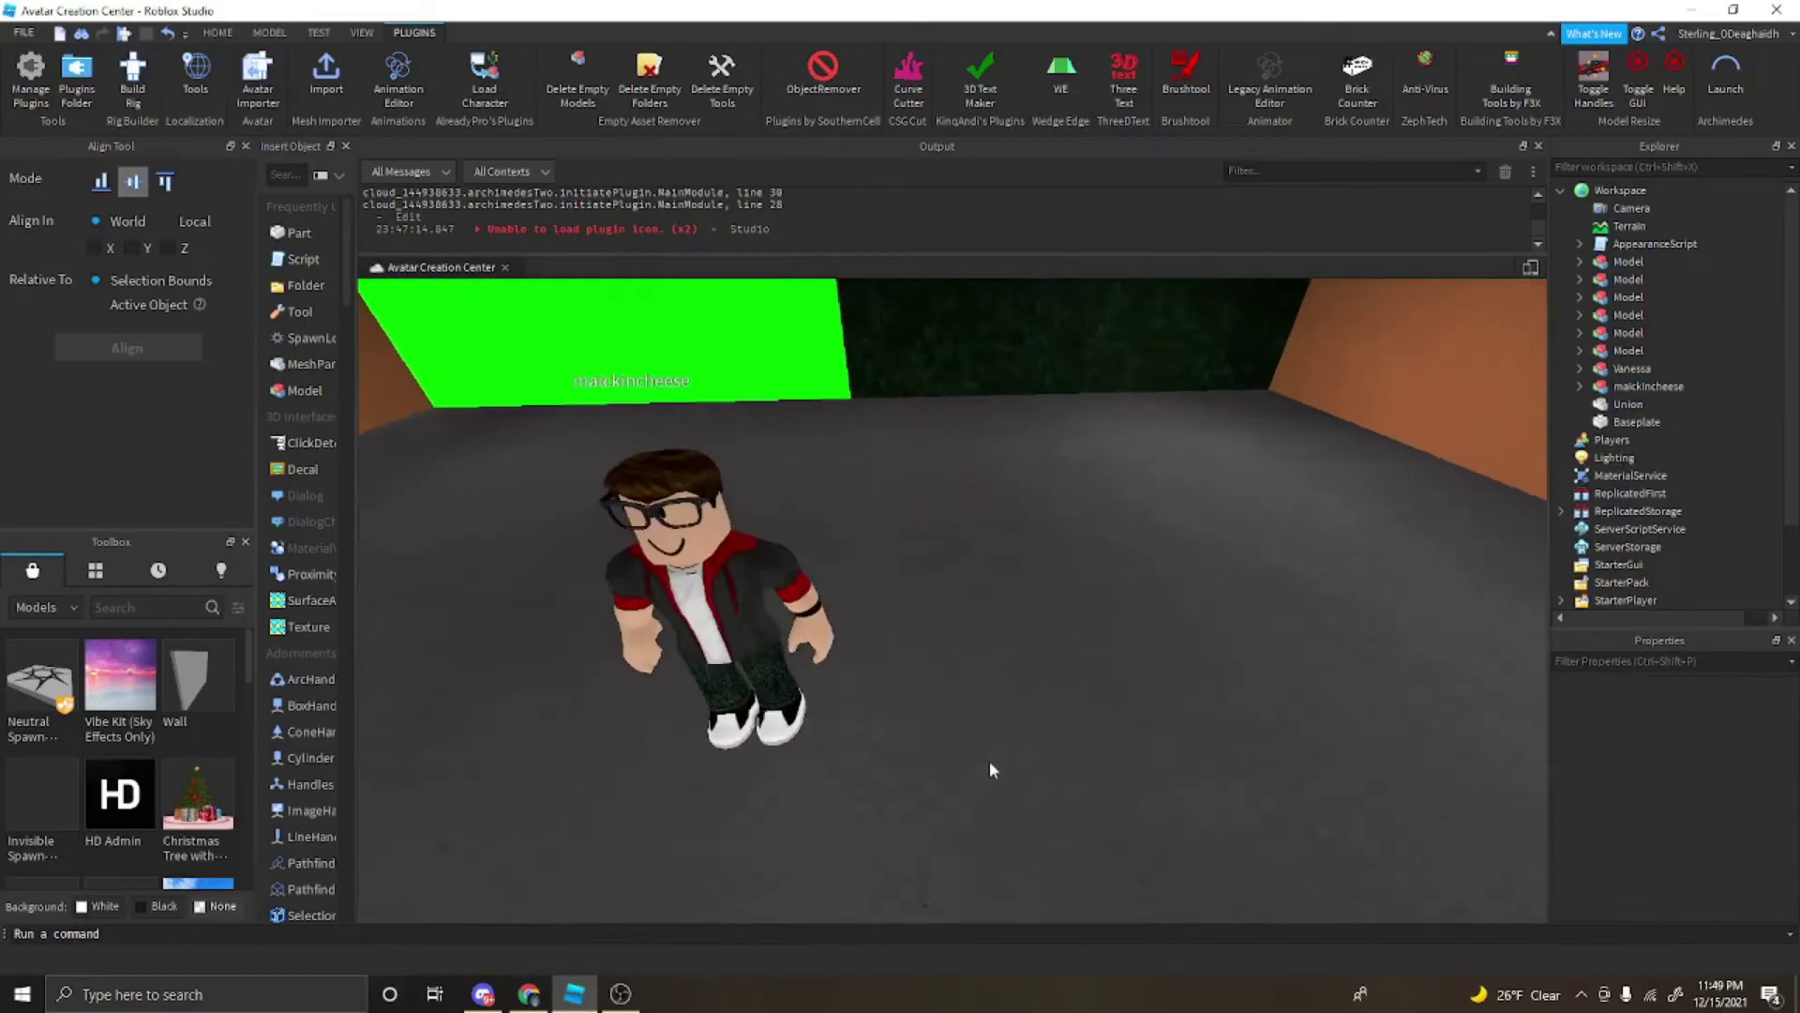
Step: Set the Health of the glasses-wearing avatar's Humanoid to 0
{"action": "key", "text": "a"}
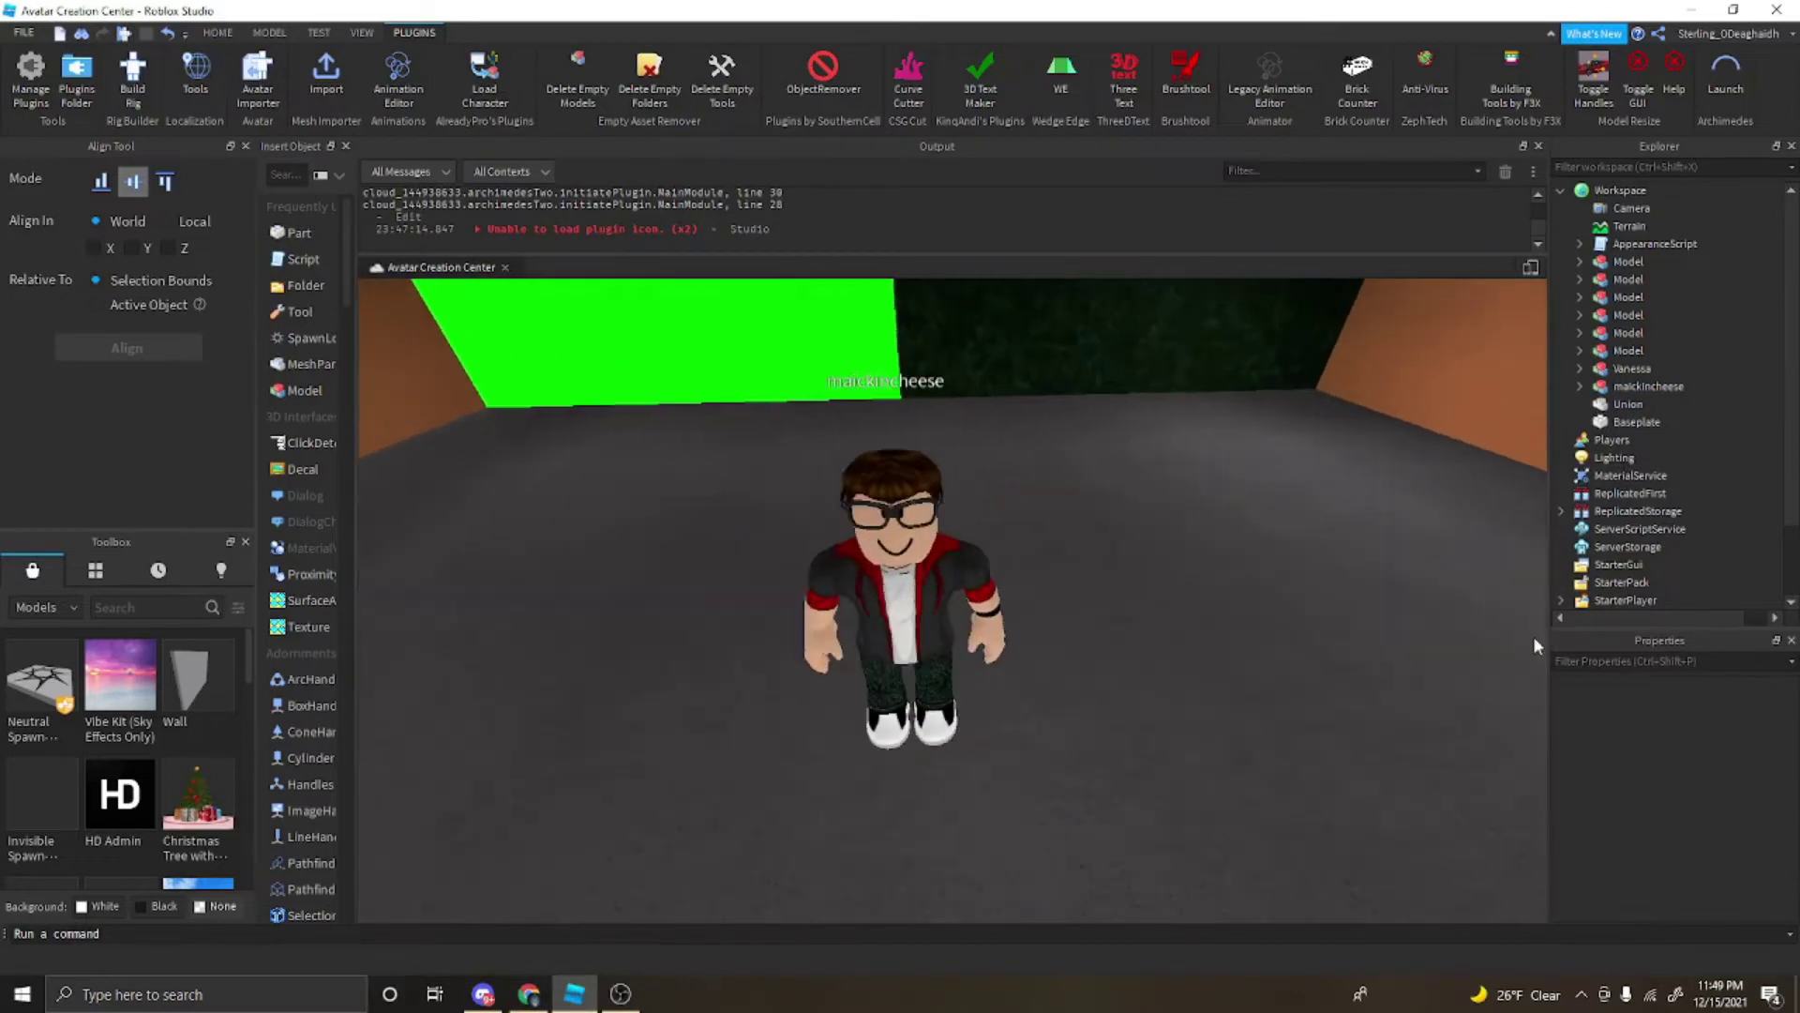
{"action": "left_click", "coordinate": [1594, 385]}
{"action": "left_click", "coordinate": [1634, 475]}
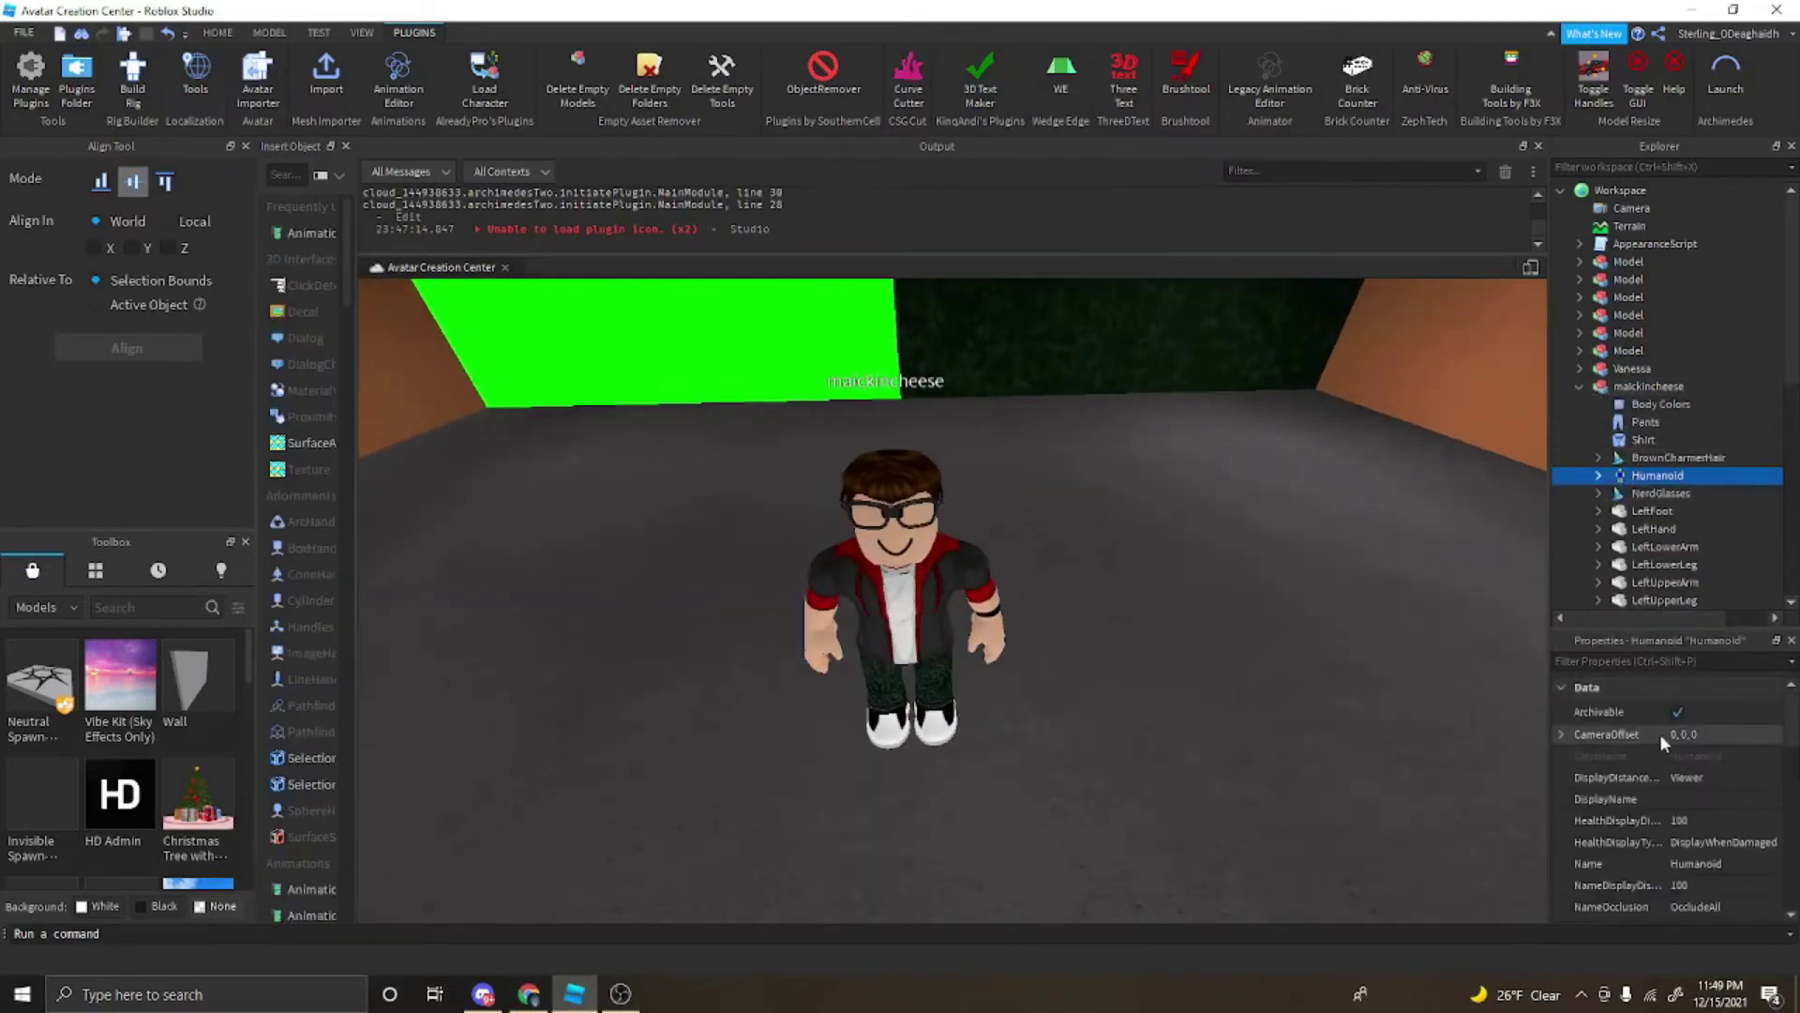
{"action": "left_click", "coordinate": [1685, 780]}
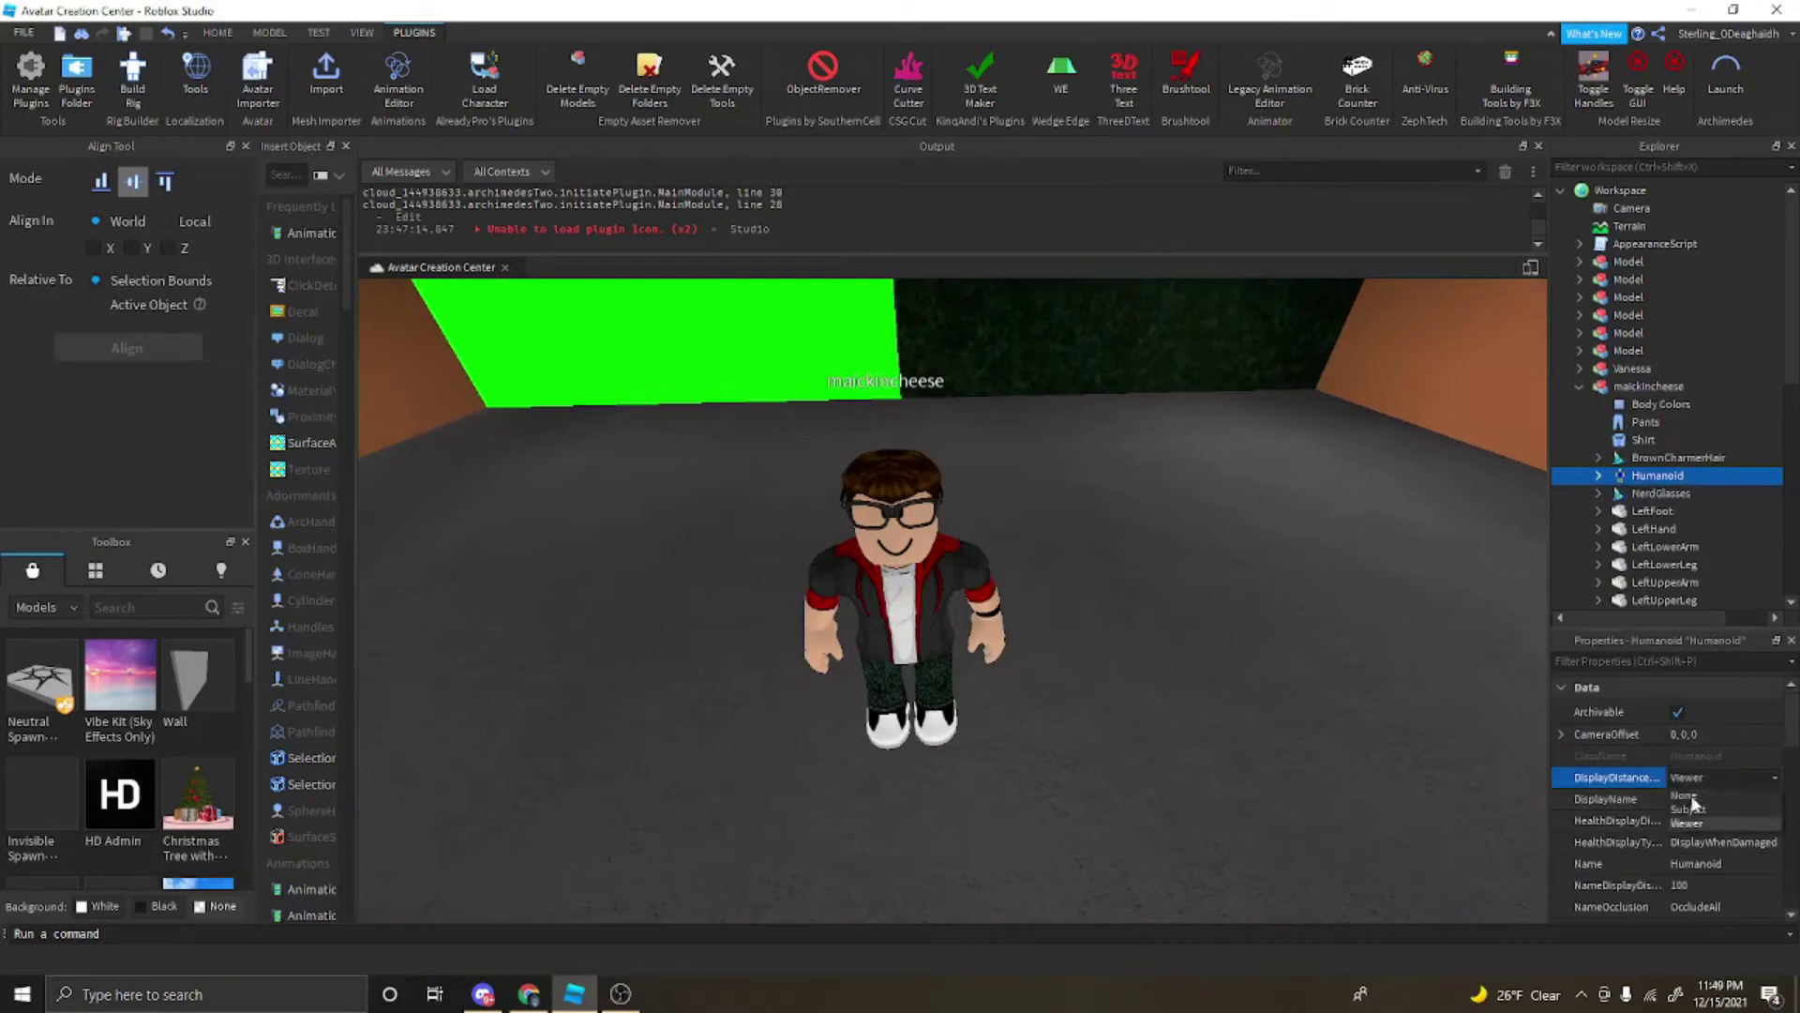
{"action": "scroll", "coordinate": [1710, 894], "scroll_direction": "down", "scroll_amount": 4}
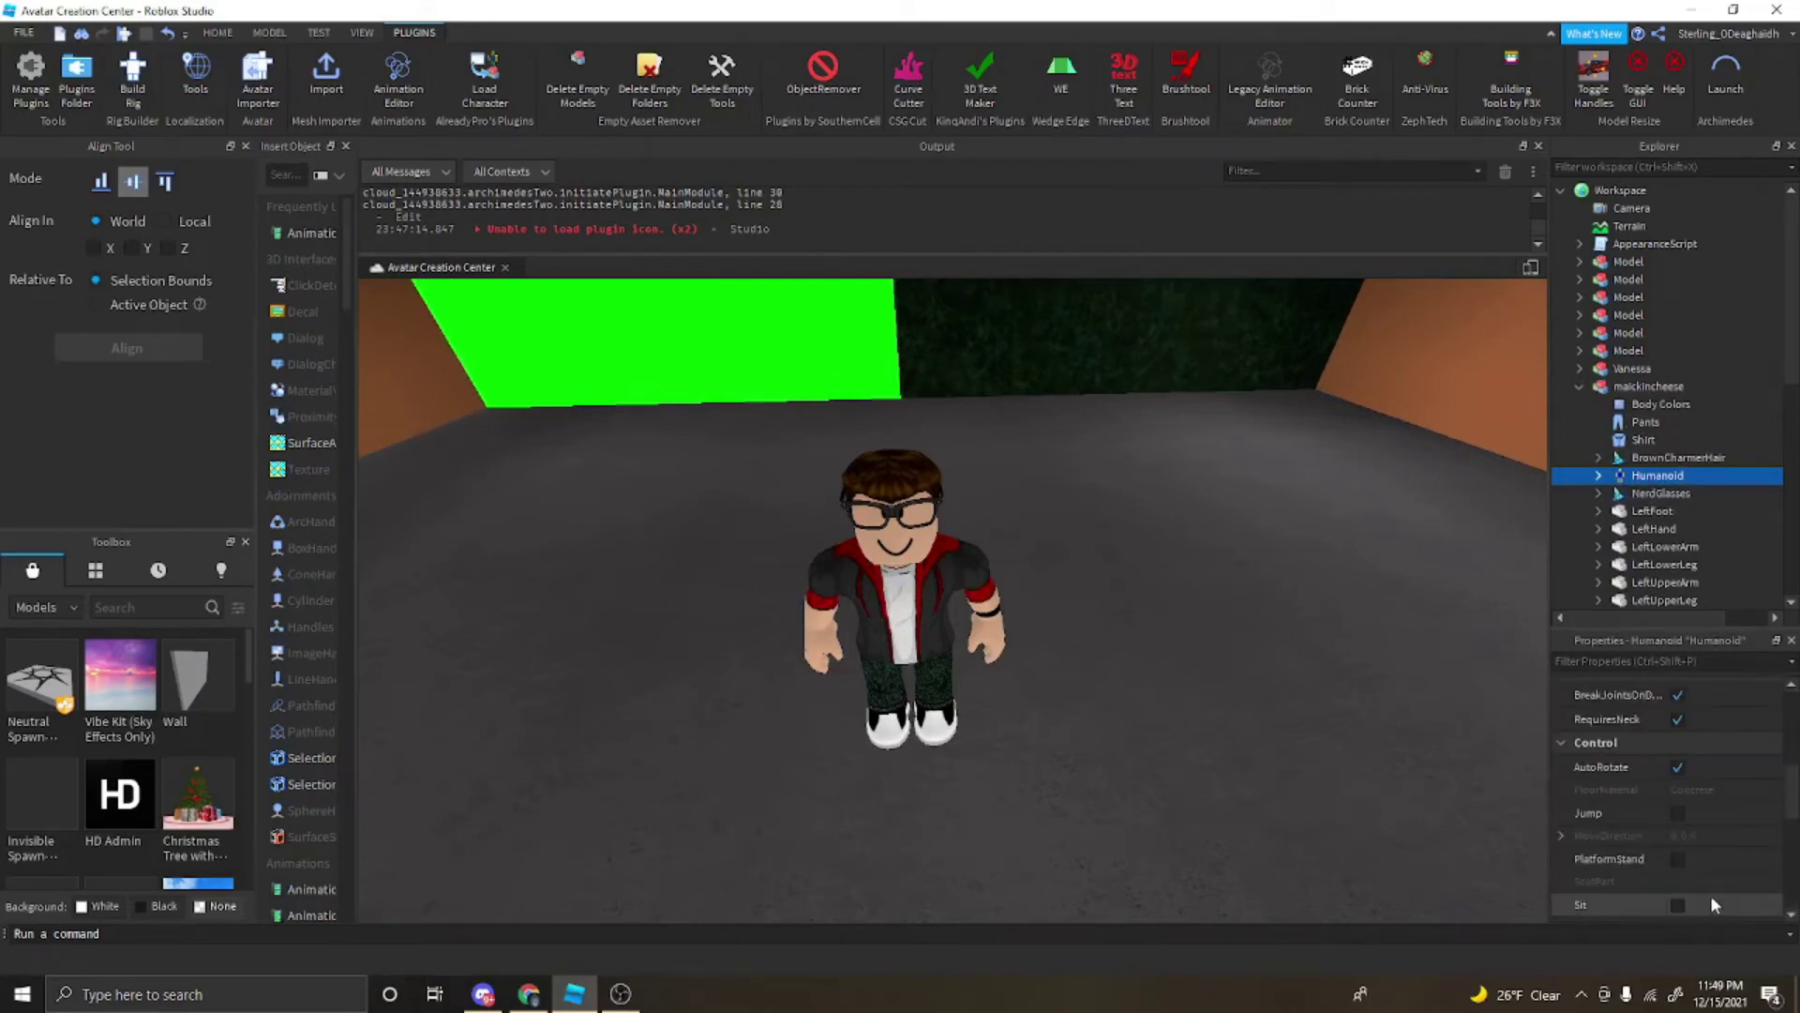
{"action": "scroll", "coordinate": [1702, 759], "scroll_direction": "down", "scroll_amount": 5}
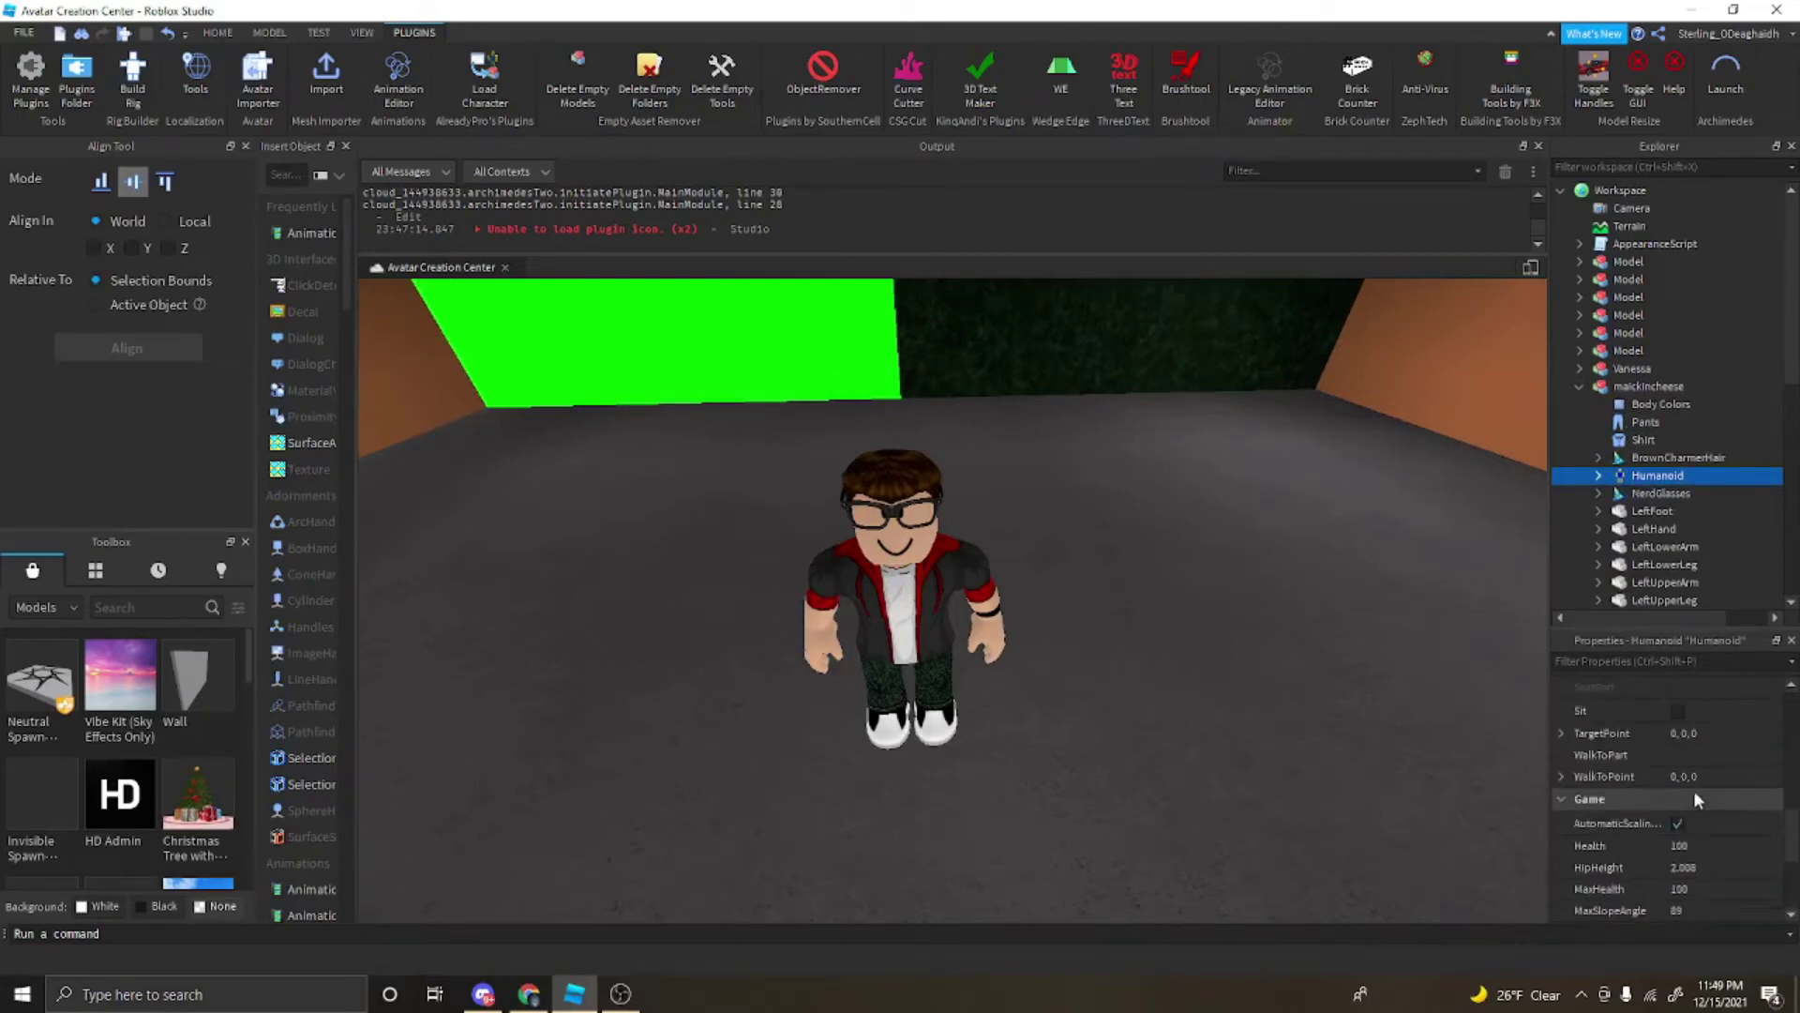
{"action": "left_click", "coordinate": [1695, 845]}
{"action": "type", "text": "1"}
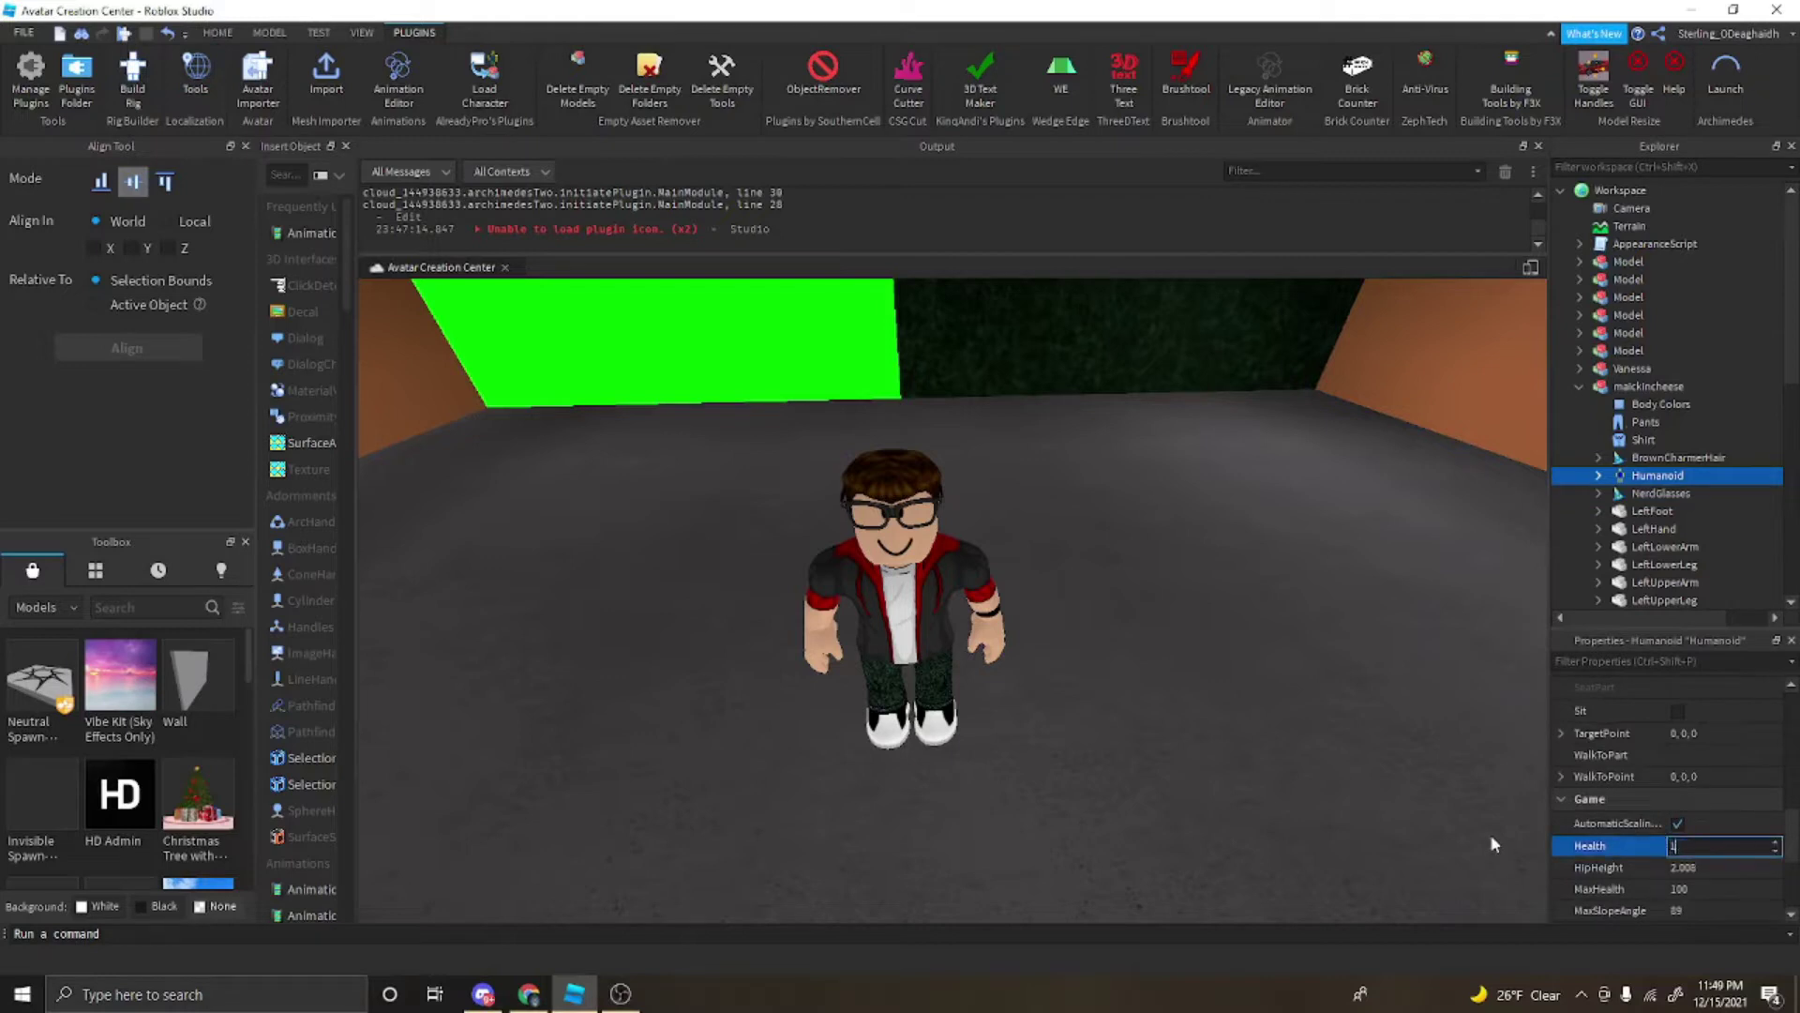
{"action": "key", "text": "Return"}
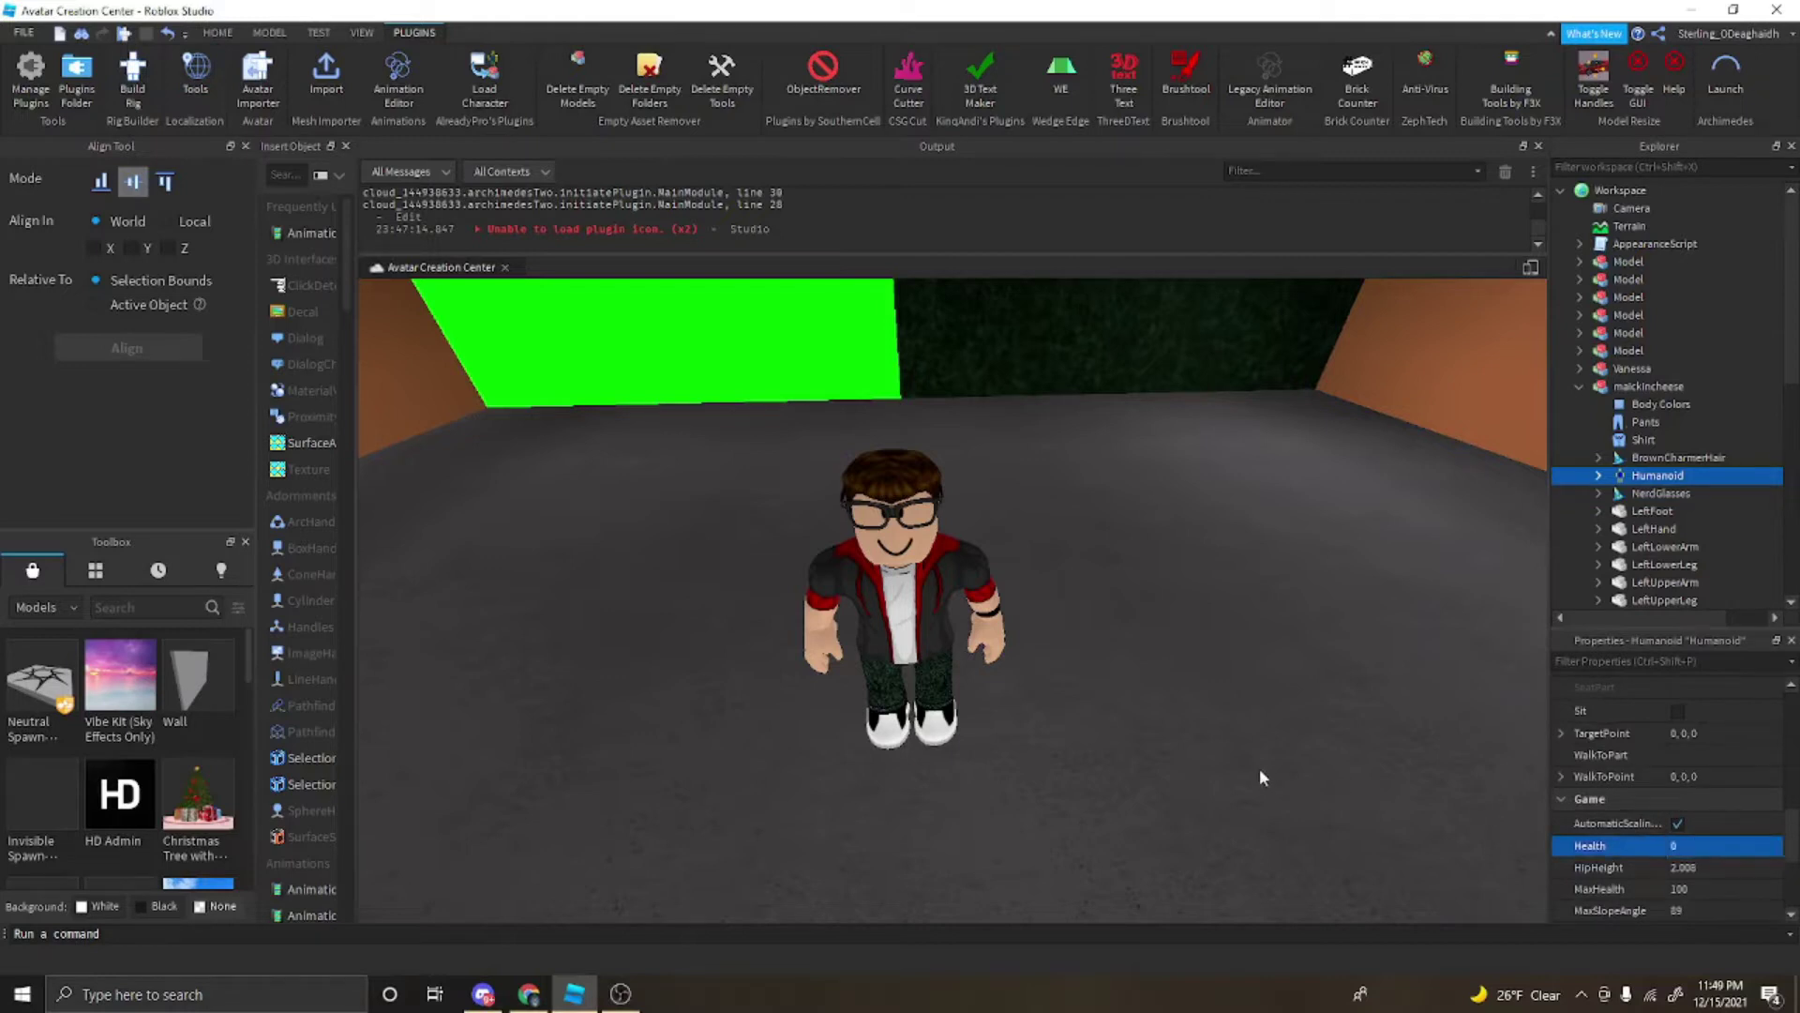
Step: Move the glasses-wearing avatar in front of the green wall and frame it for a portrait screenshot
{"action": "left_click", "coordinate": [1228, 755]}
{"action": "scroll", "coordinate": [1048, 696], "scroll_direction": "up", "scroll_amount": 2}
{"action": "right_click_drag", "start_coordinate": [1048, 696], "coordinate": [976, 776]}
{"action": "scroll", "coordinate": [1048, 695], "scroll_direction": "down", "scroll_amount": 2}
{"action": "scroll", "coordinate": [1048, 696], "scroll_direction": "up", "scroll_amount": 1}
{"action": "left_click", "coordinate": [976, 774]}
{"action": "key", "text": "f"}
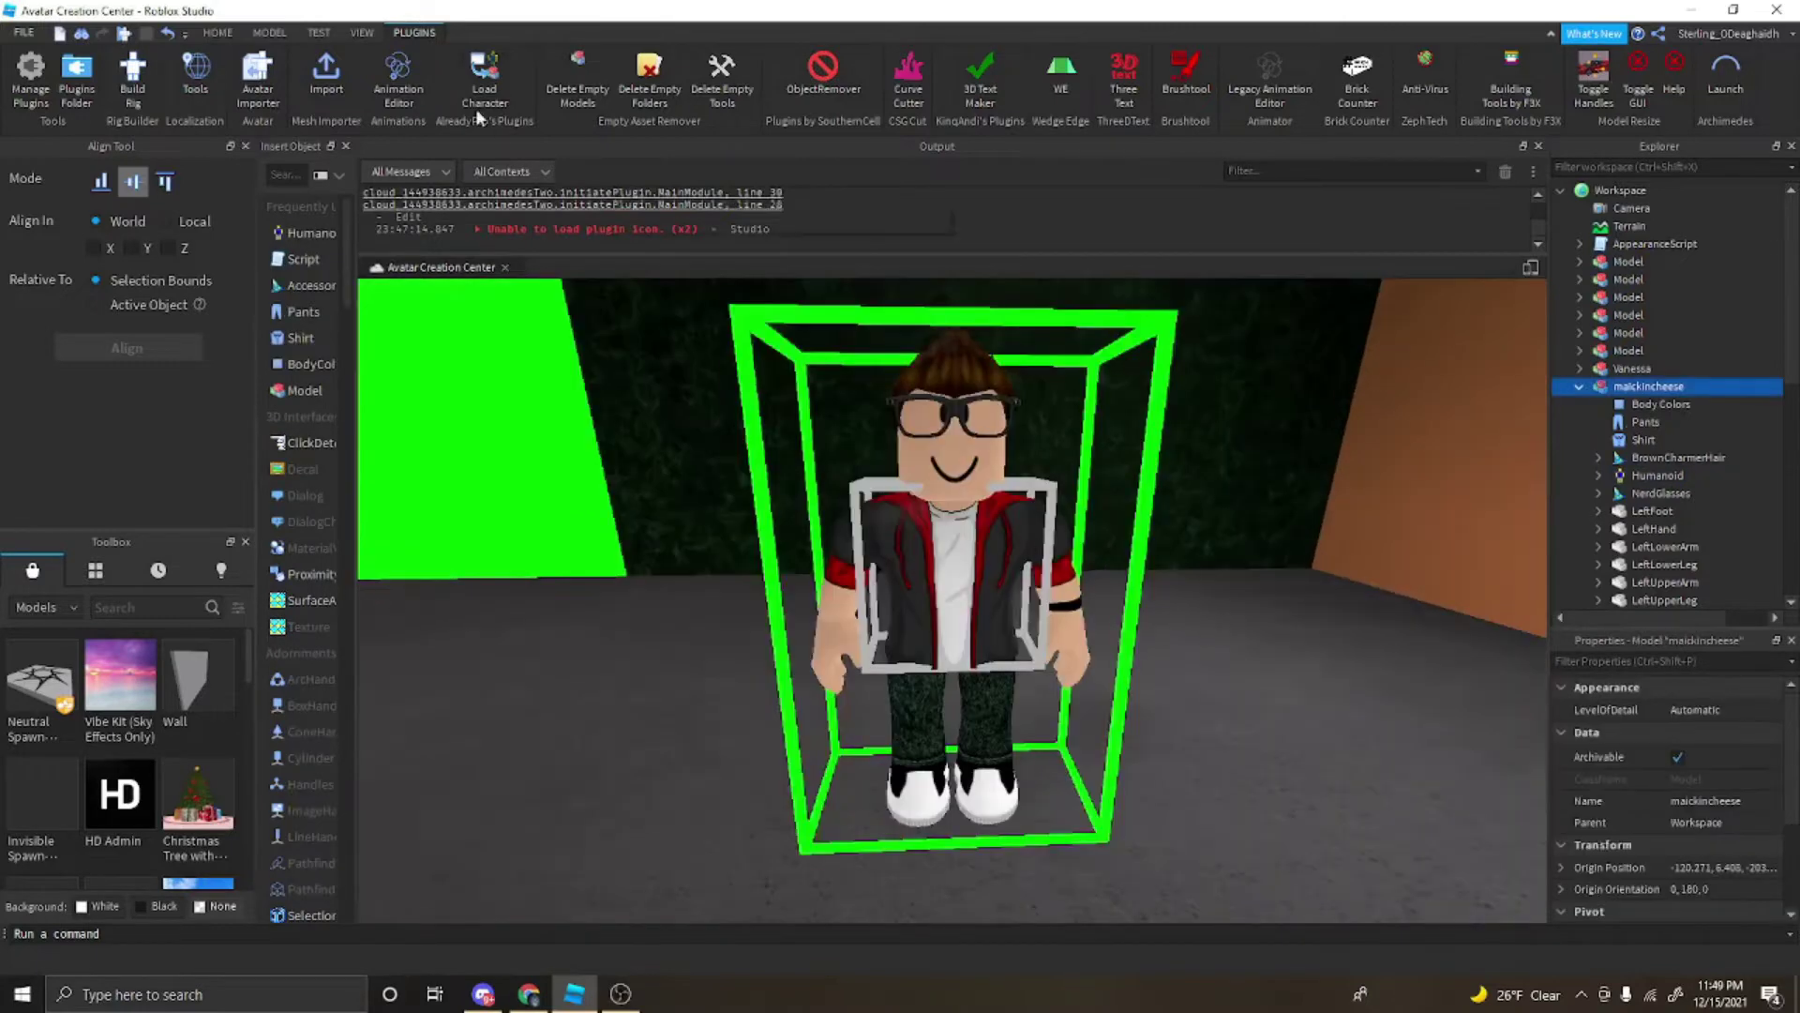
{"action": "left_click", "coordinate": [269, 33]}
{"action": "right_click_drag", "start_coordinate": [750, 563], "coordinate": [751, 510]}
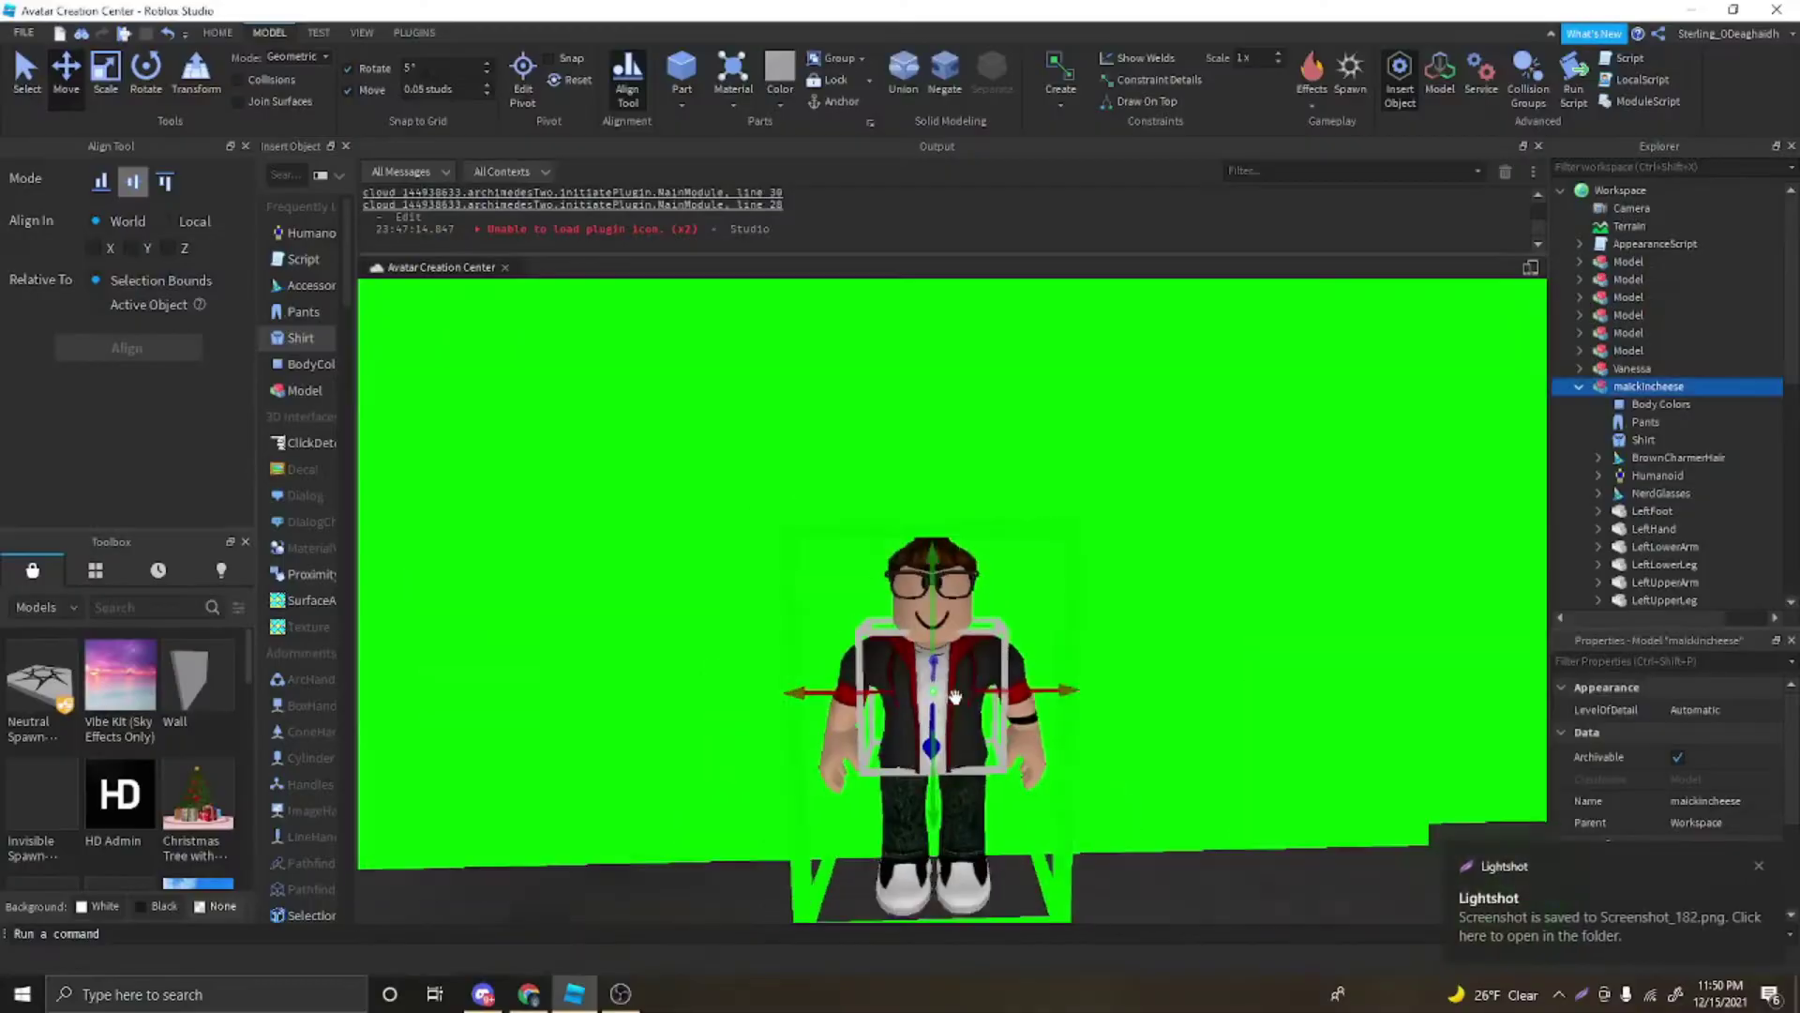
{"action": "right_click_drag", "start_coordinate": [929, 694], "coordinate": [970, 705]}
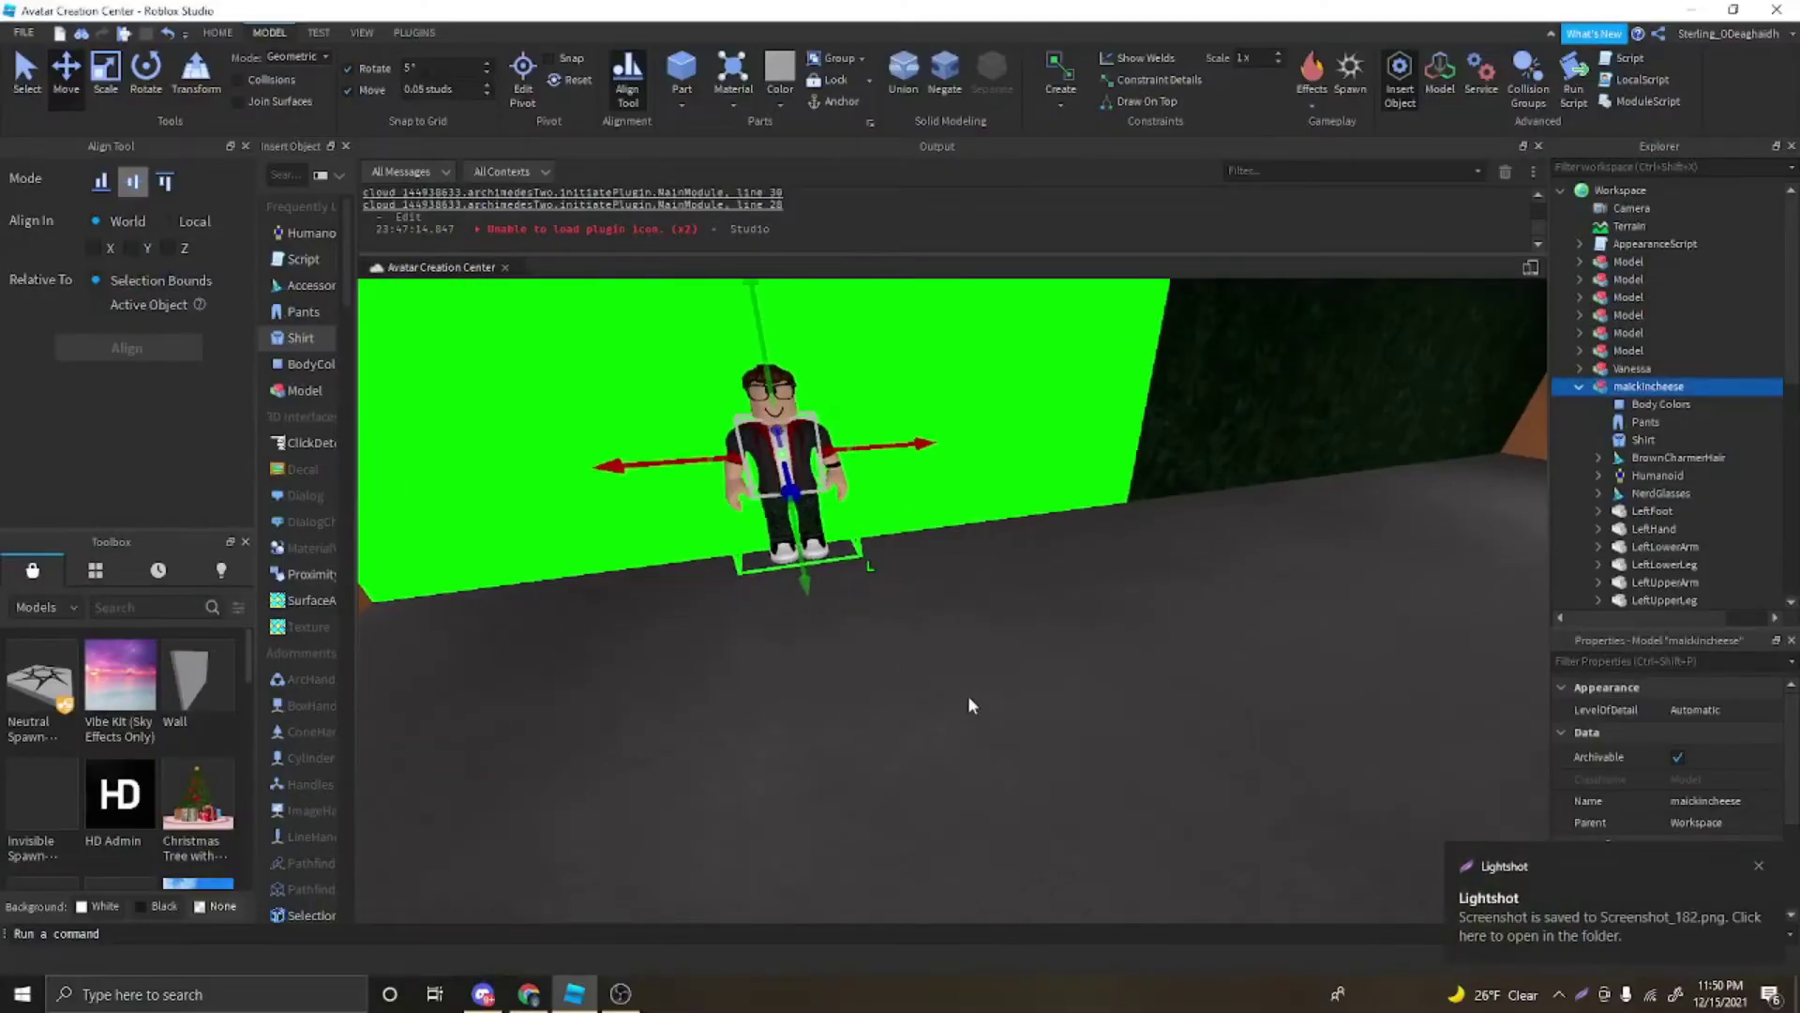
{"action": "key", "text": "f"}
Step: Switch to the Funeral Details document in Chrome and open its containing Drive folder in a new tab
{"action": "left_click", "coordinate": [538, 1001]}
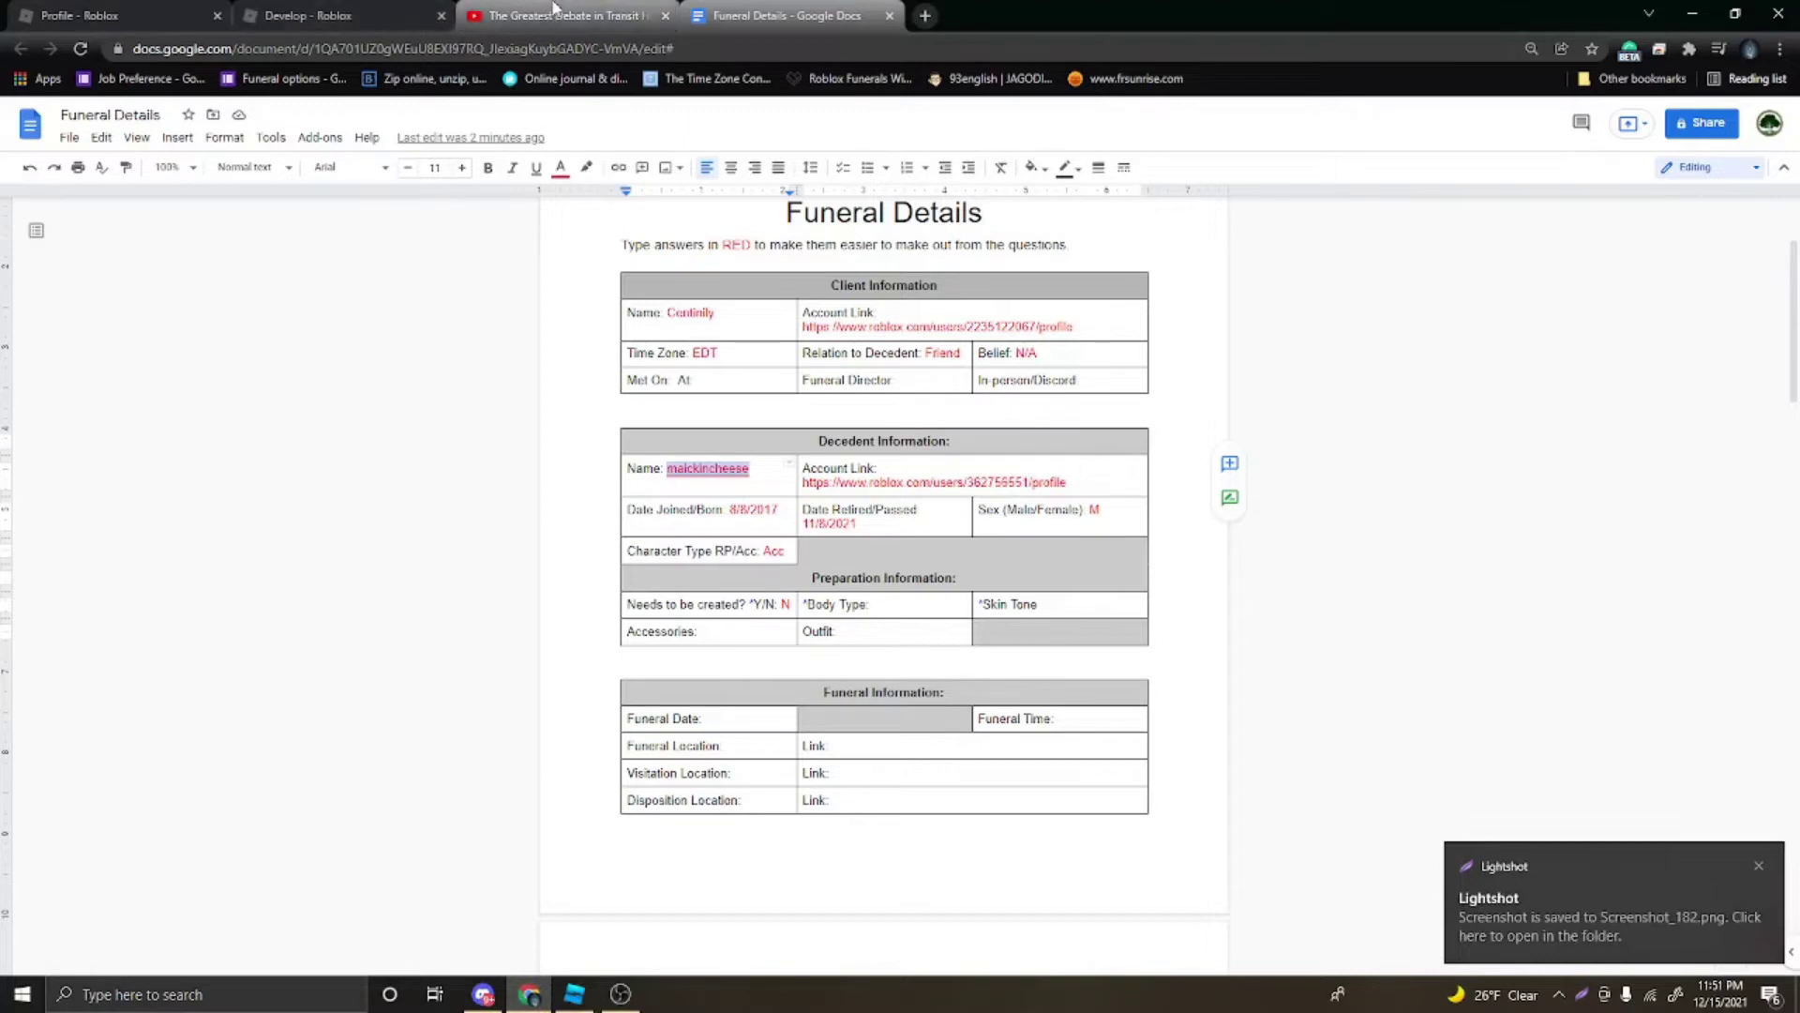
{"action": "left_click", "coordinate": [212, 114]}
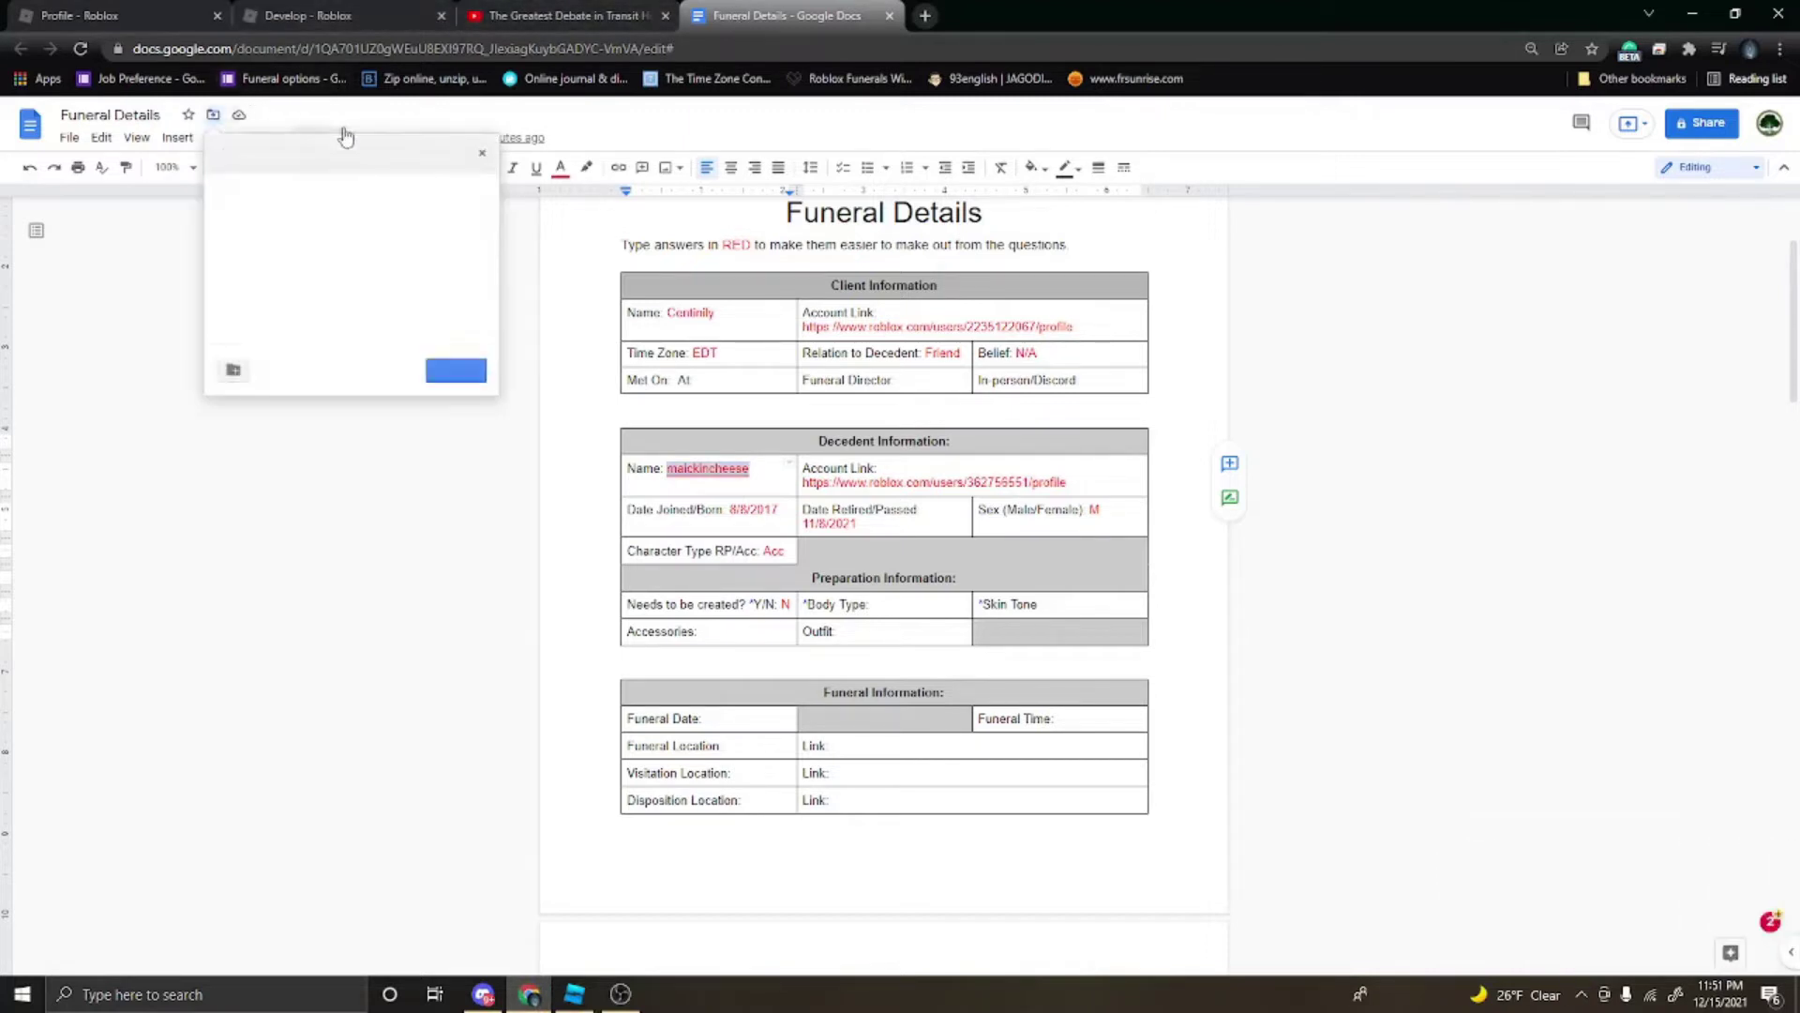
{"action": "right_click", "coordinate": [349, 157]}
{"action": "left_click", "coordinate": [325, 150]}
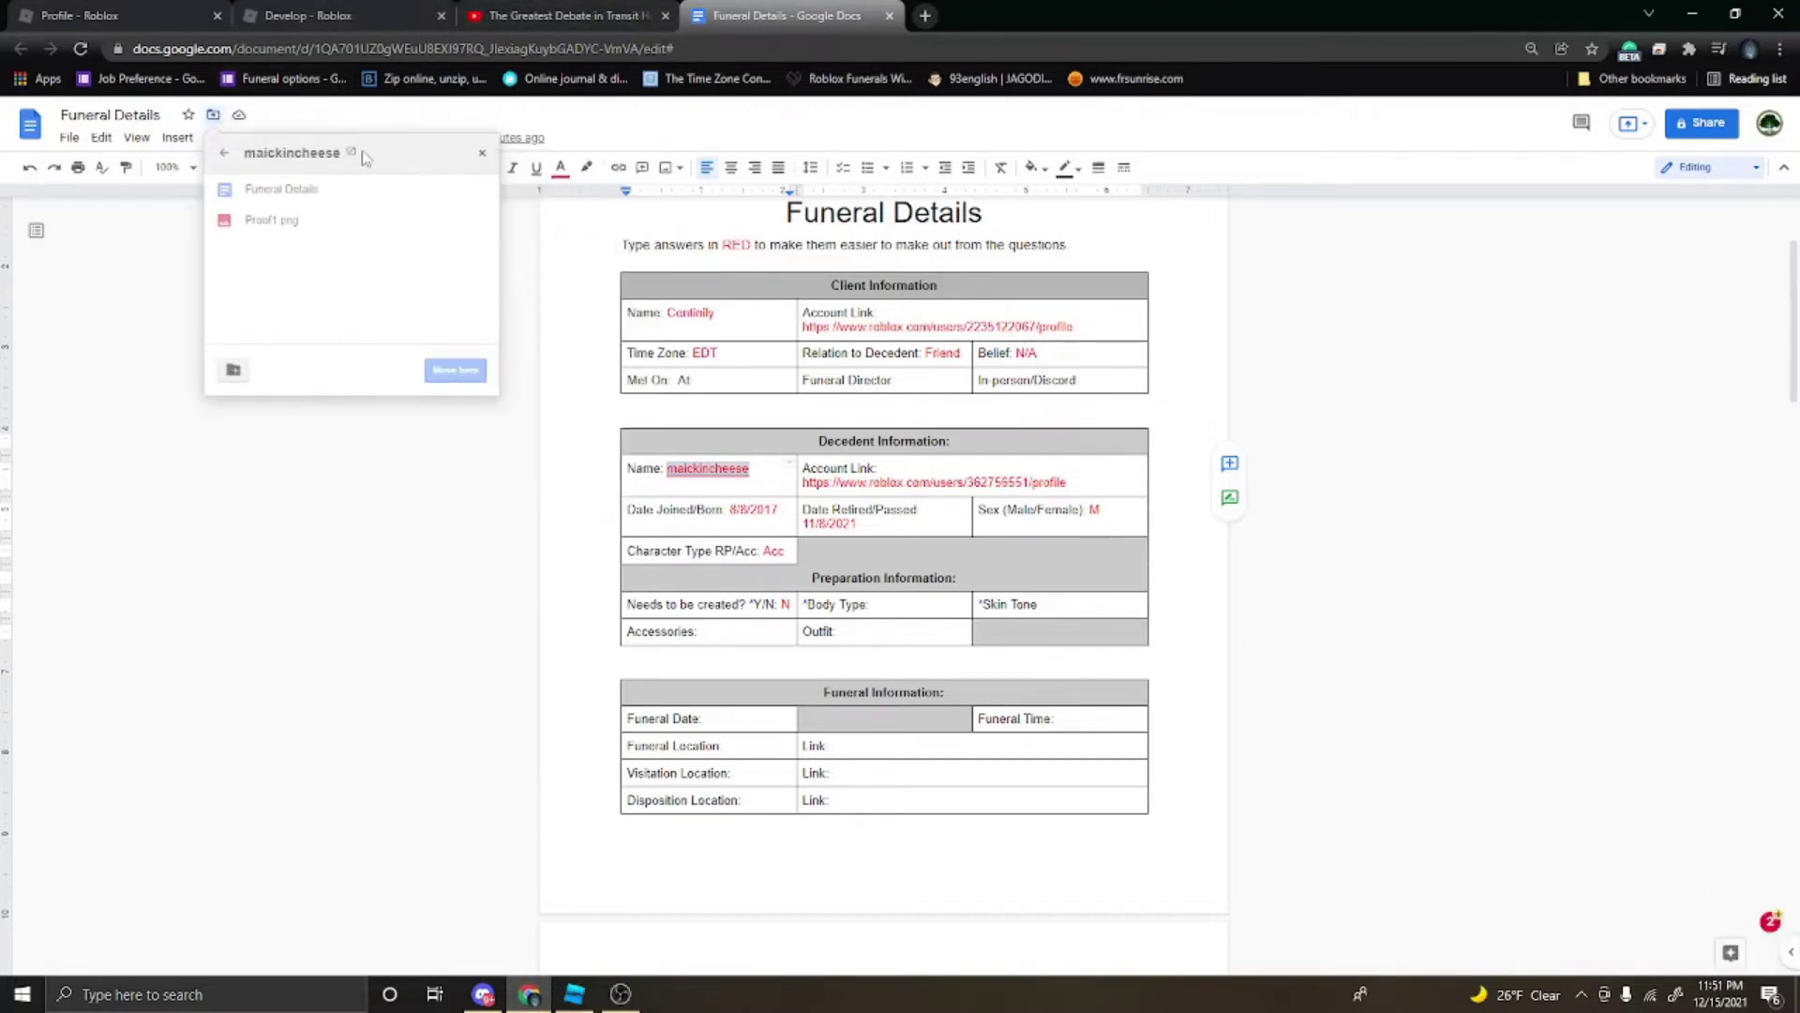
{"action": "left_click", "coordinate": [351, 154]}
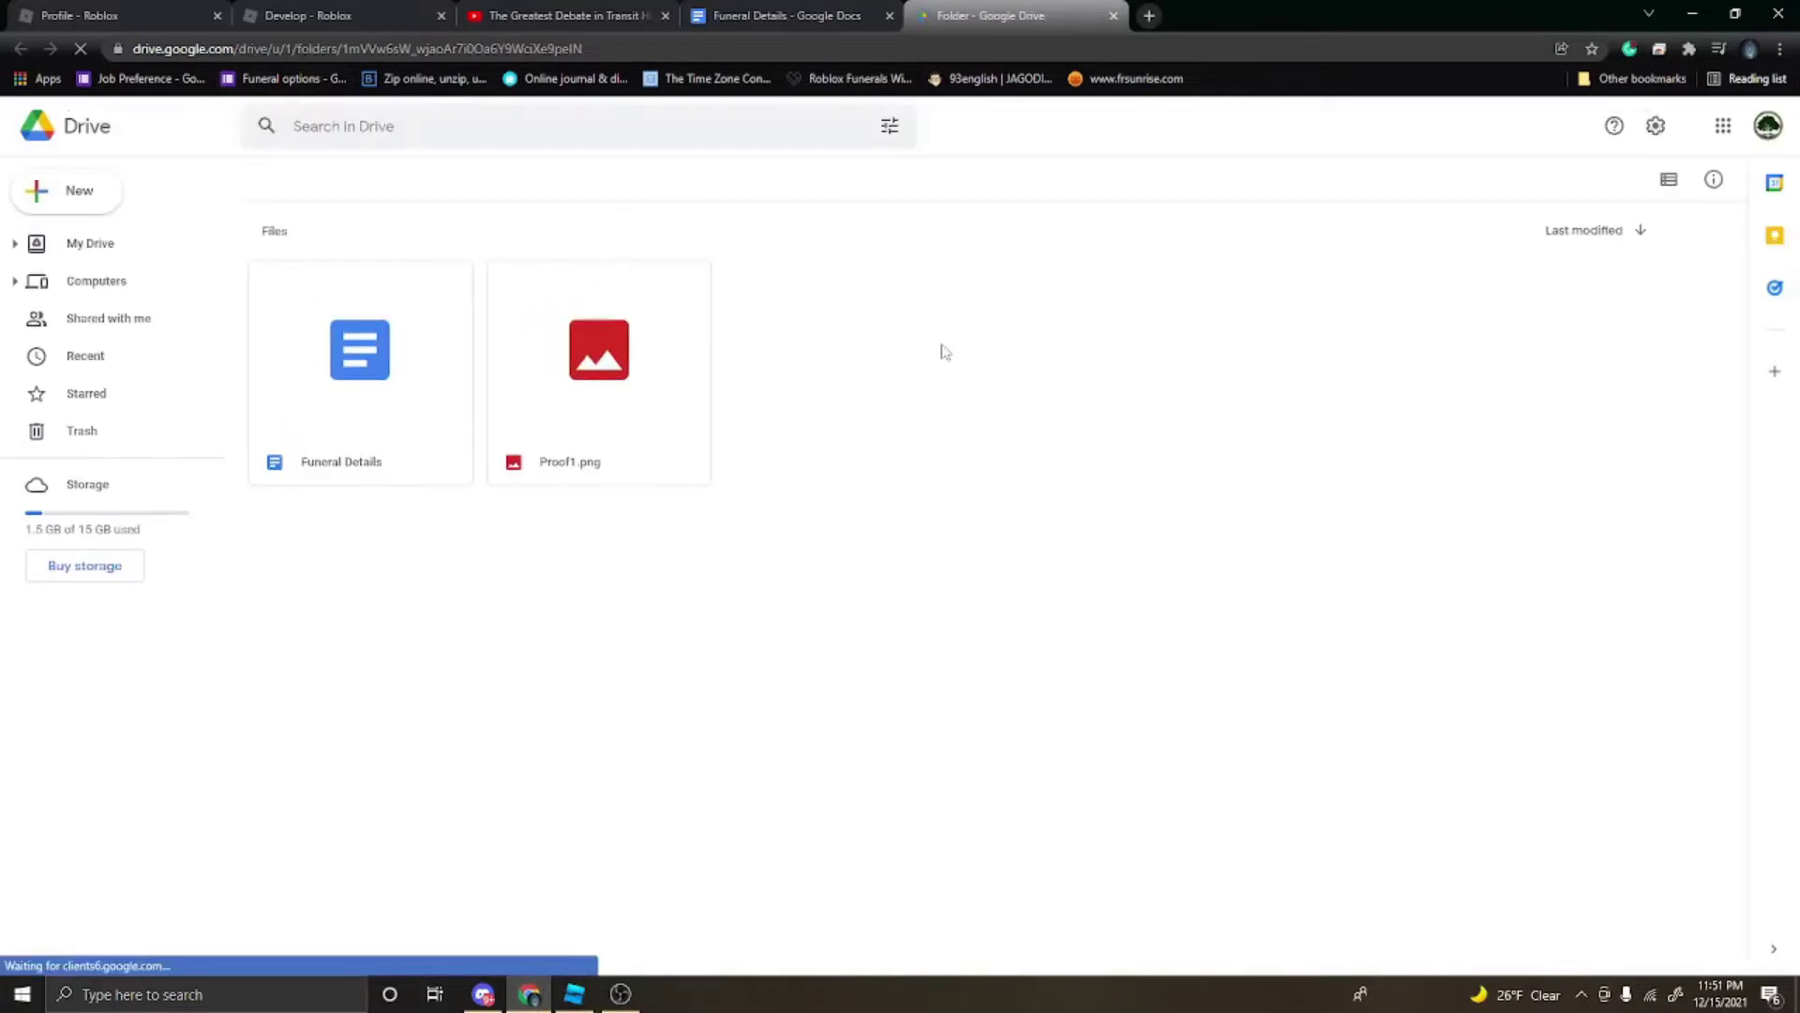
Step: Upload Screenshot_181 and Screenshot_182 from the Lightshot folder in Documents to the Drive folder
{"action": "right_click", "coordinate": [898, 405]}
{"action": "left_click", "coordinate": [948, 470]}
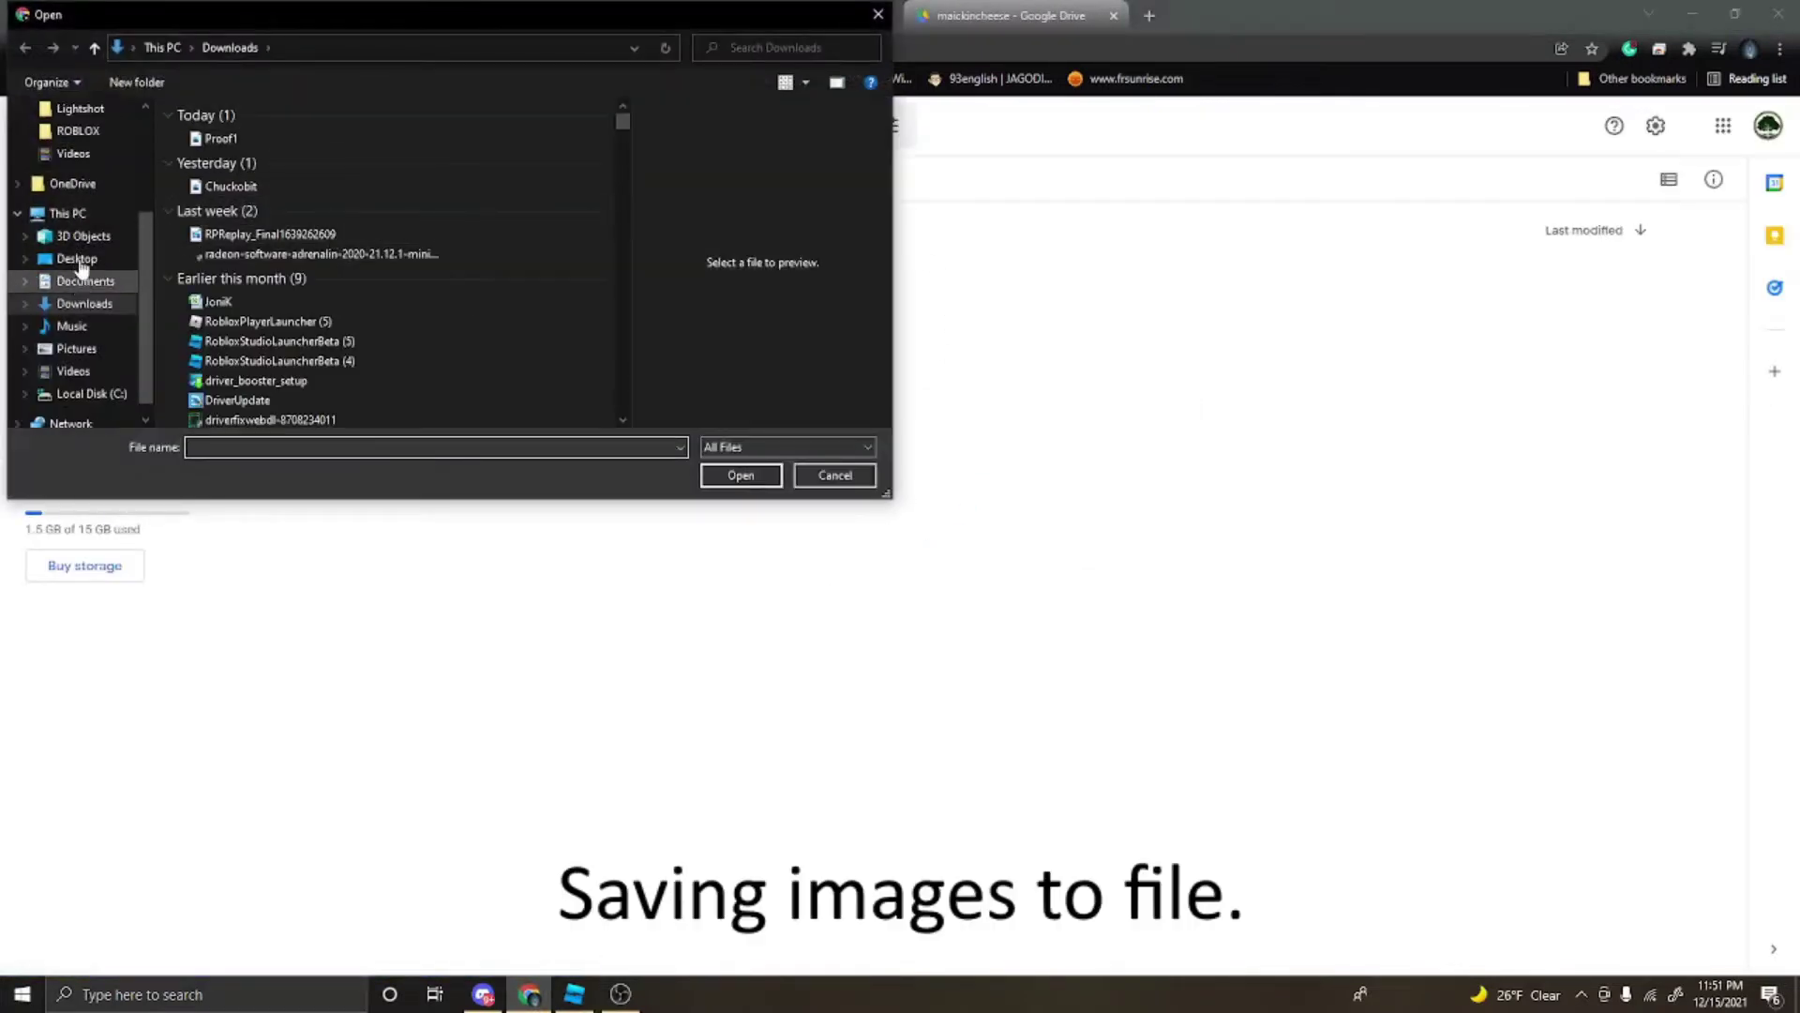
{"action": "scroll", "coordinate": [81, 267], "scroll_direction": "up", "scroll_amount": 1}
{"action": "left_click", "coordinate": [89, 182]}
{"action": "scroll", "coordinate": [479, 309], "scroll_direction": "down", "scroll_amount": 5}
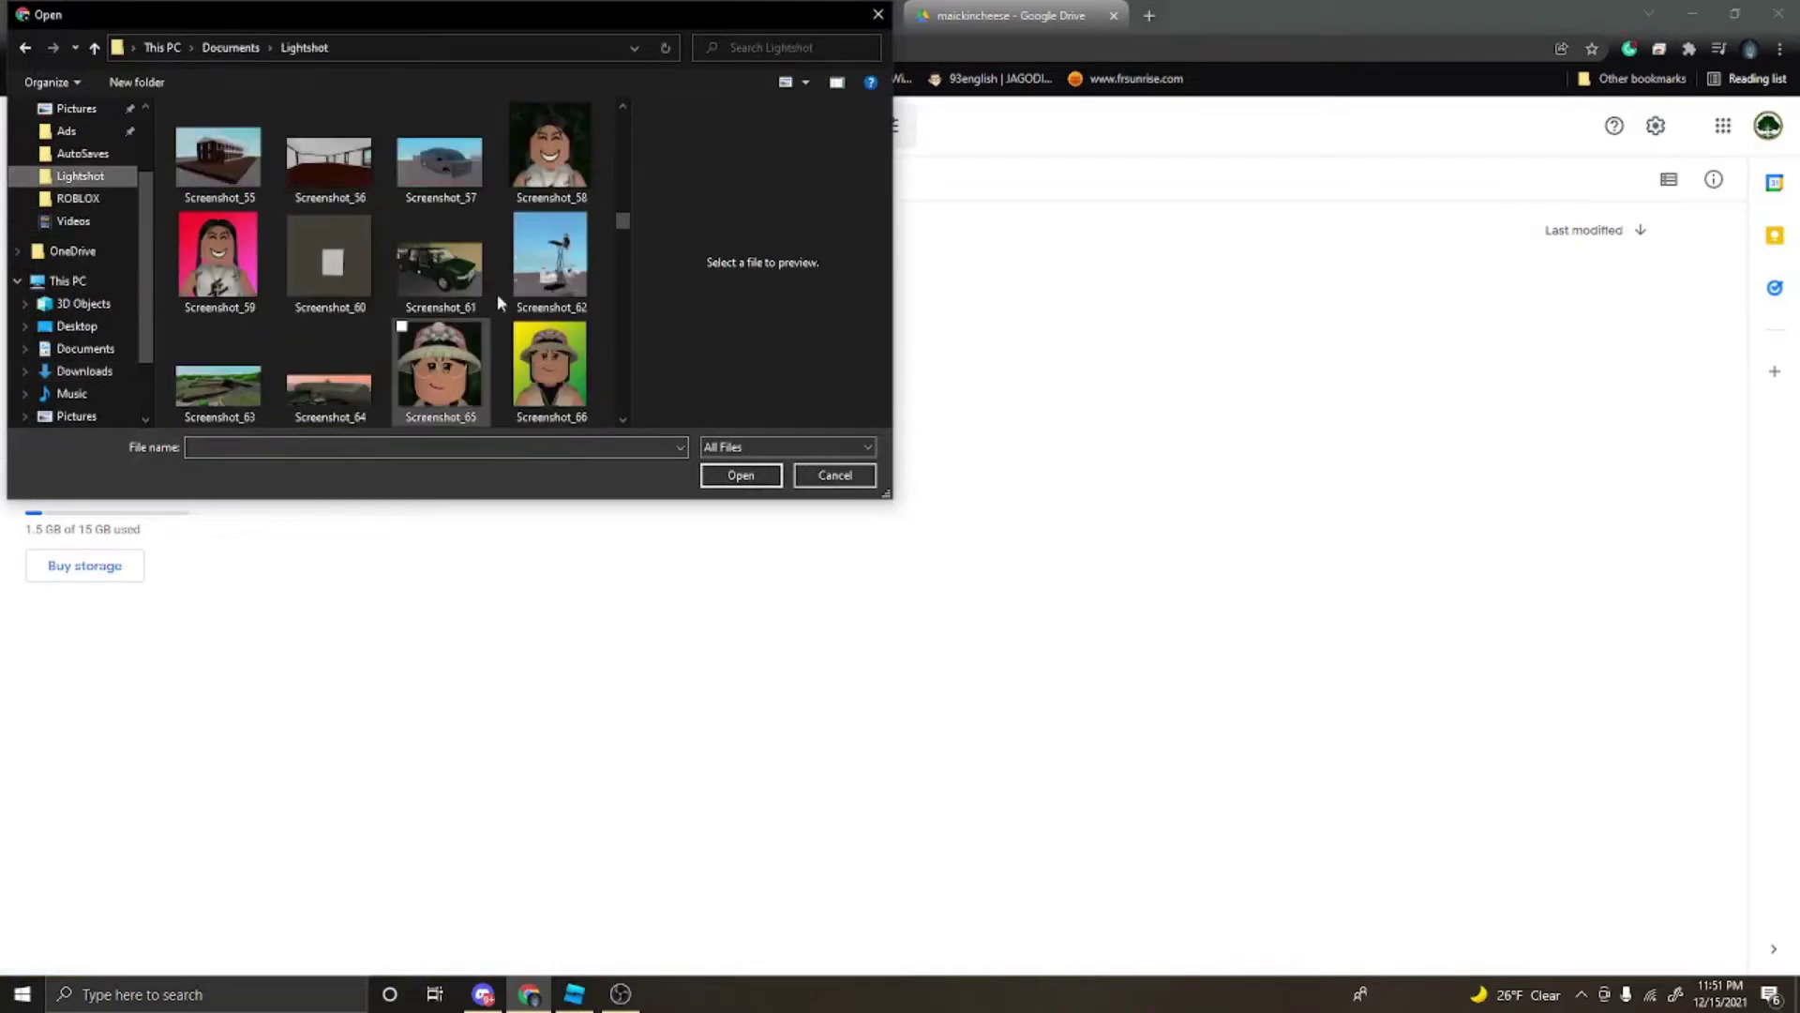
{"action": "left_click_drag", "start_coordinate": [626, 226], "coordinate": [622, 445]}
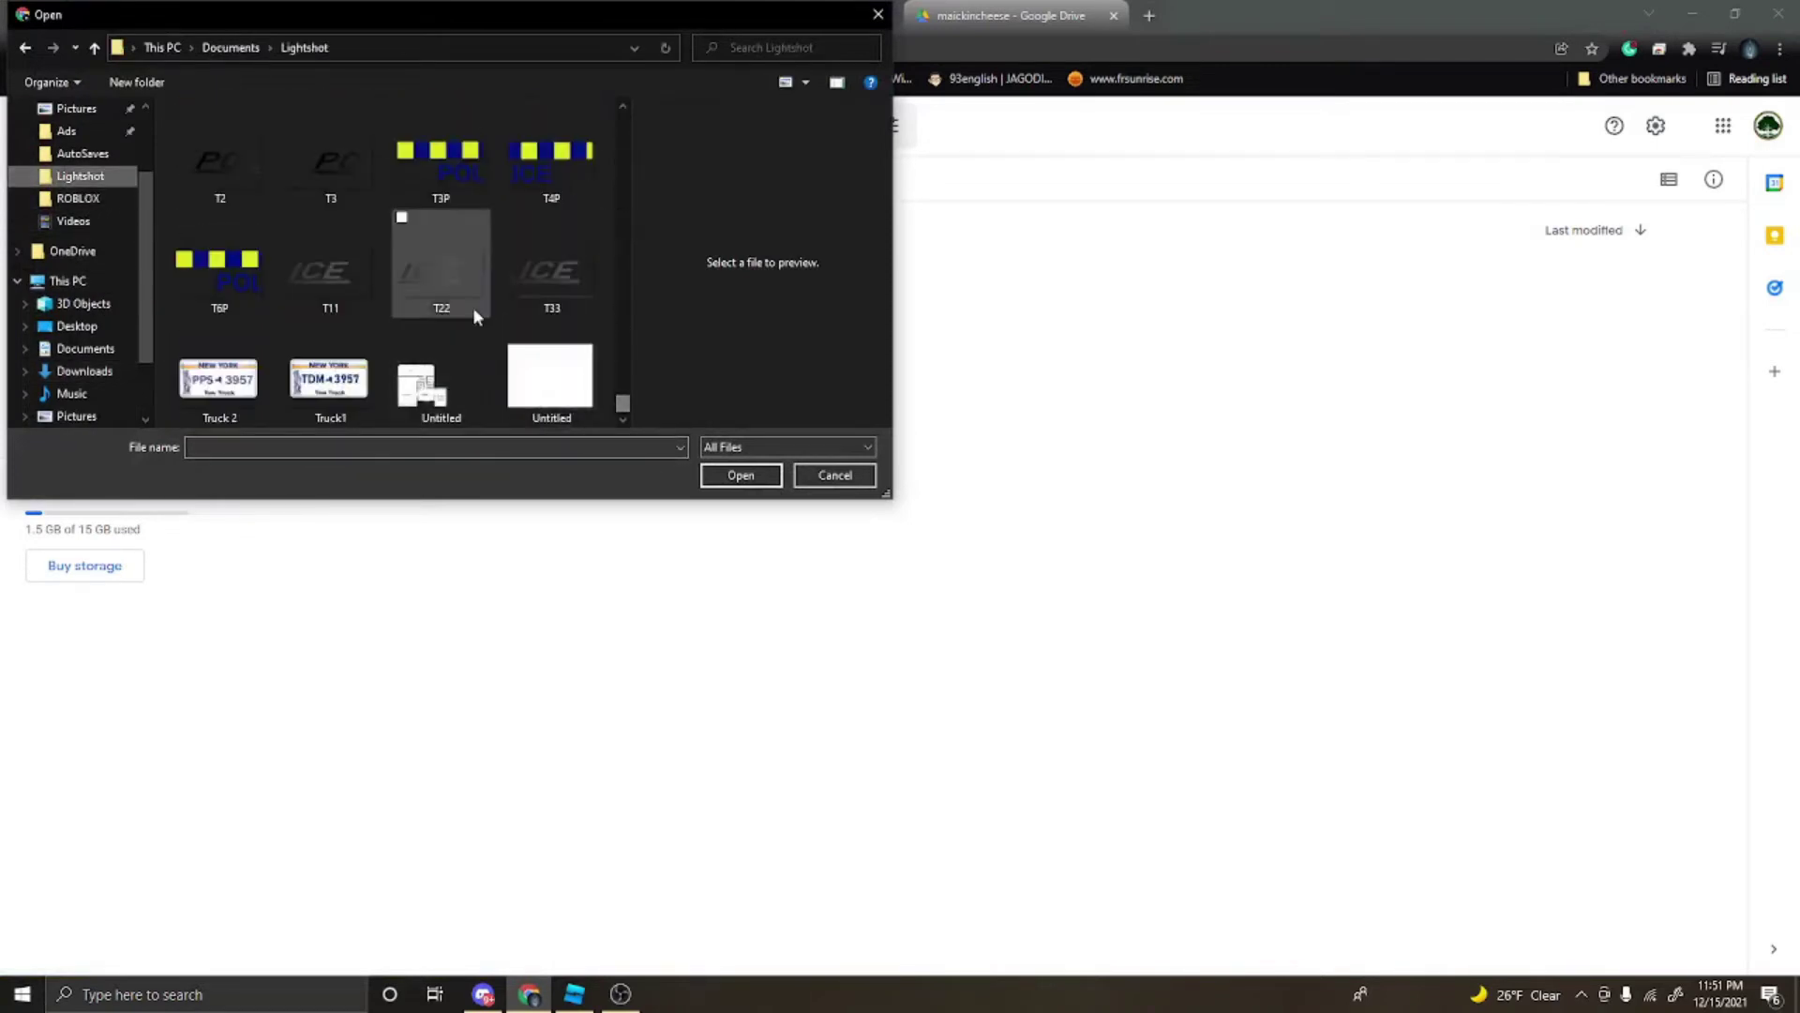
{"action": "scroll", "coordinate": [474, 316], "scroll_direction": "up", "scroll_amount": 3}
{"action": "scroll", "coordinate": [463, 332], "scroll_direction": "down", "scroll_amount": 1}
{"action": "left_click", "coordinate": [208, 294]}
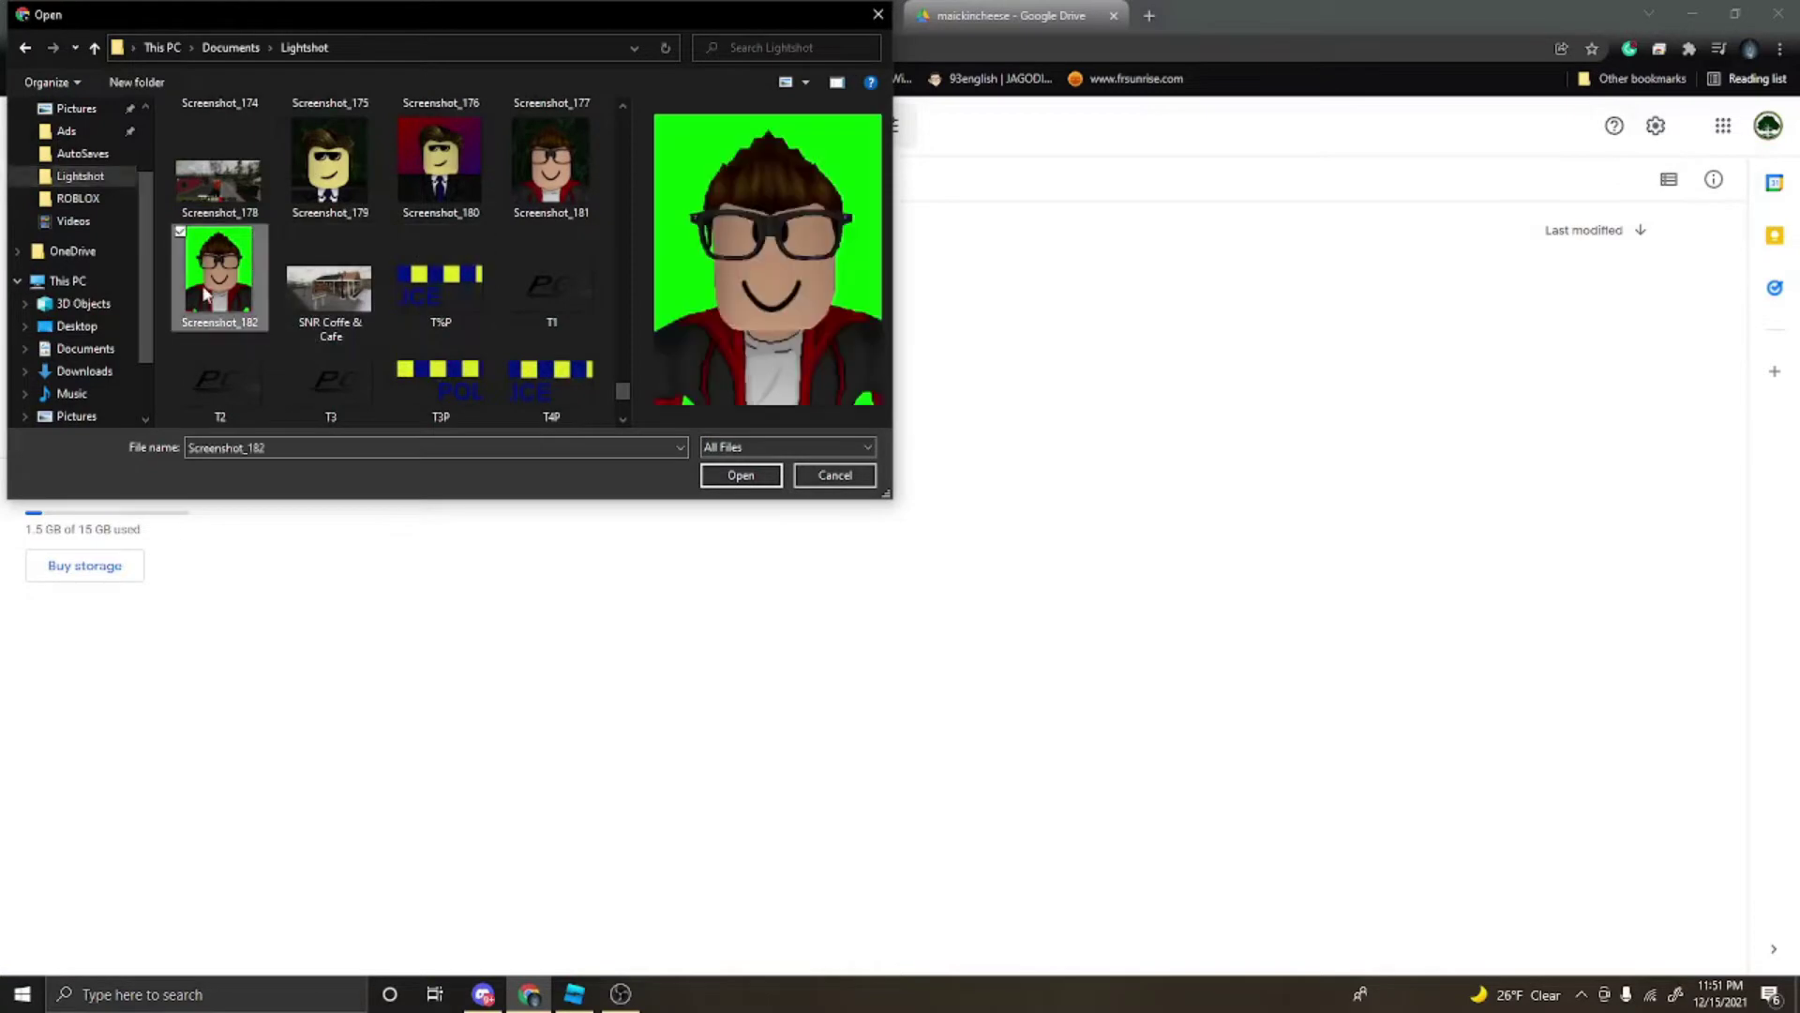
{"action": "left_click", "coordinate": [581, 147], "text": "ctrl"}
{"action": "left_click", "coordinate": [739, 474]}
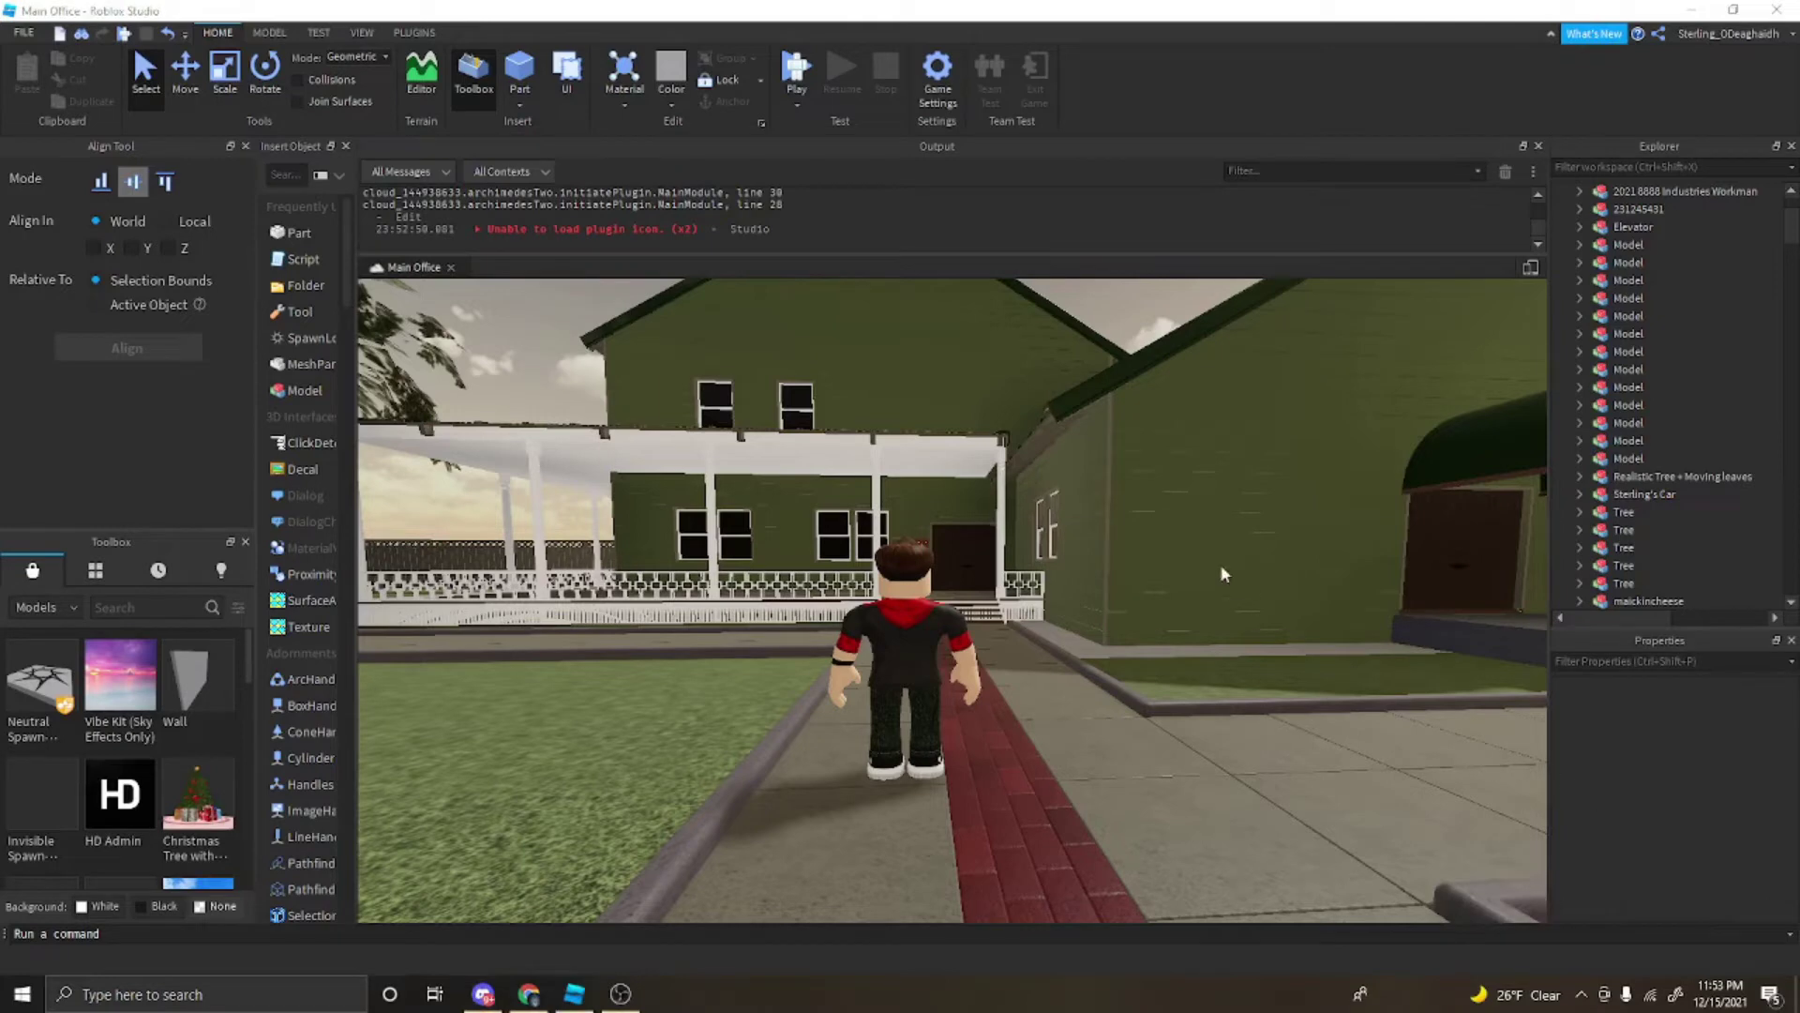
Step: In Roblox Studio's Main Office place, close the Align Tool and show My Images in the Toolbox inventory
{"action": "left_click", "coordinate": [905, 656]}
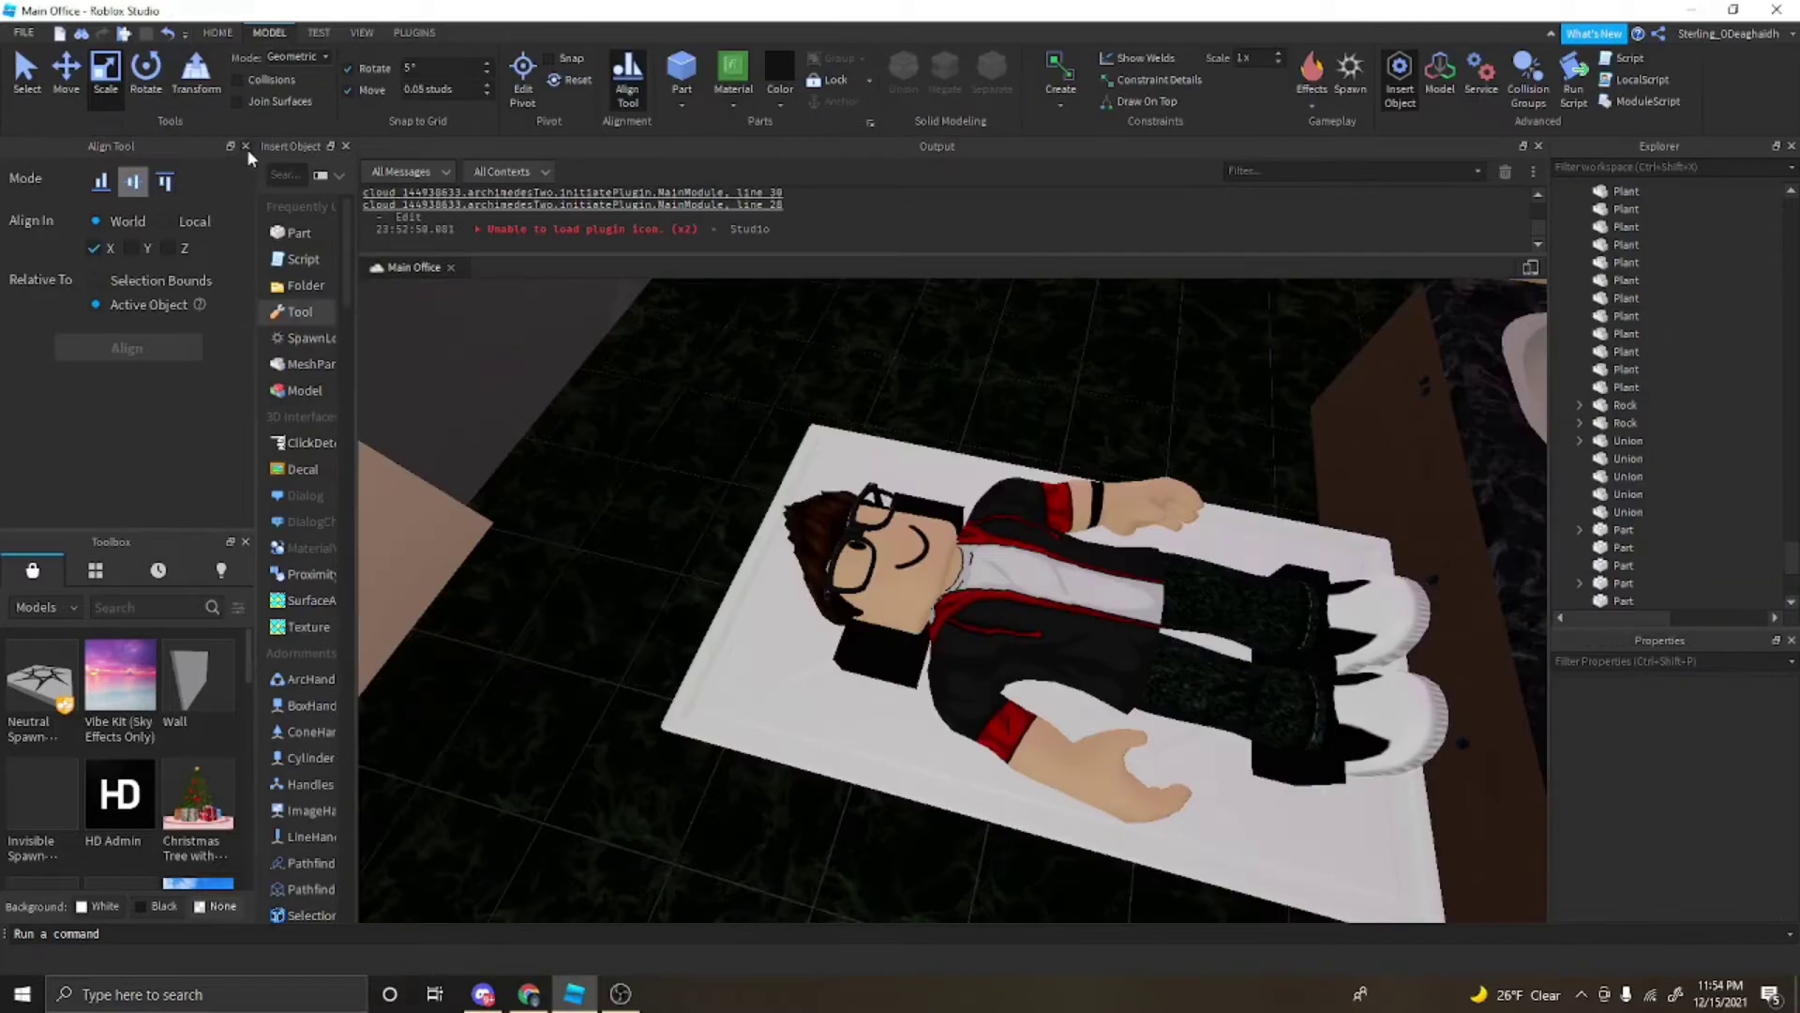
{"action": "left_click", "coordinate": [246, 146]}
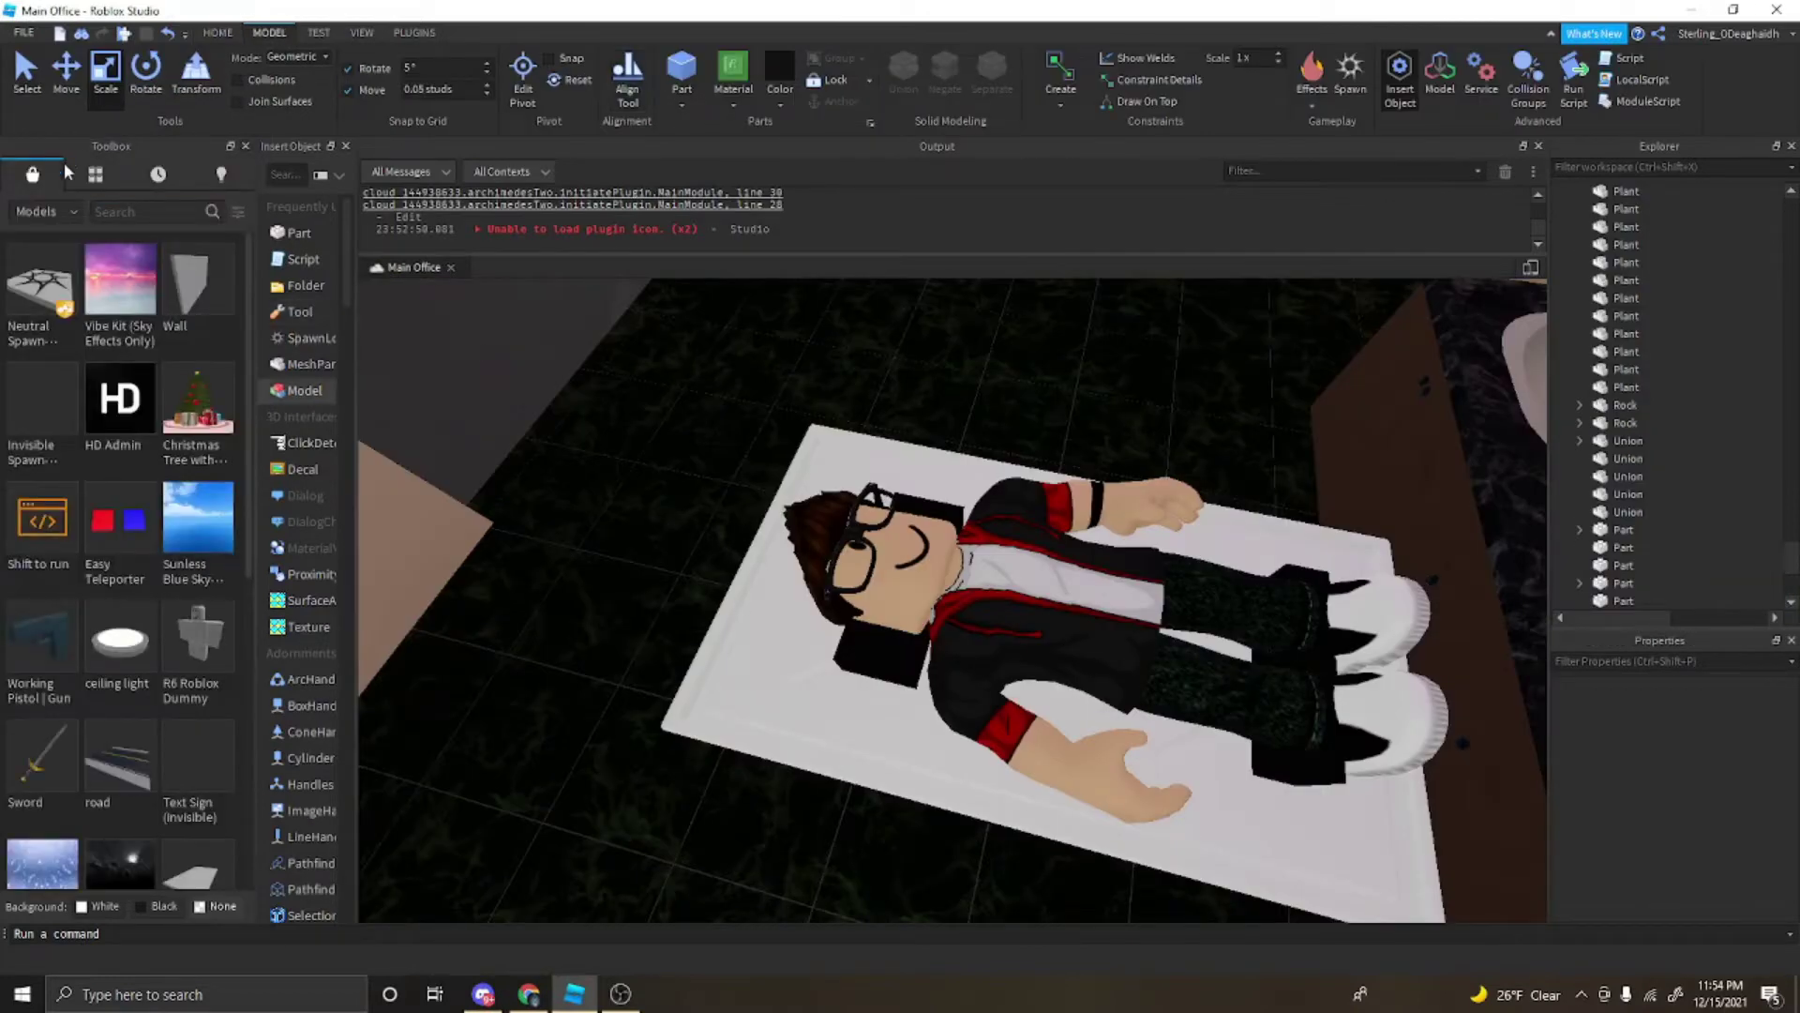
{"action": "left_click", "coordinate": [94, 175]}
{"action": "left_click", "coordinate": [72, 210]}
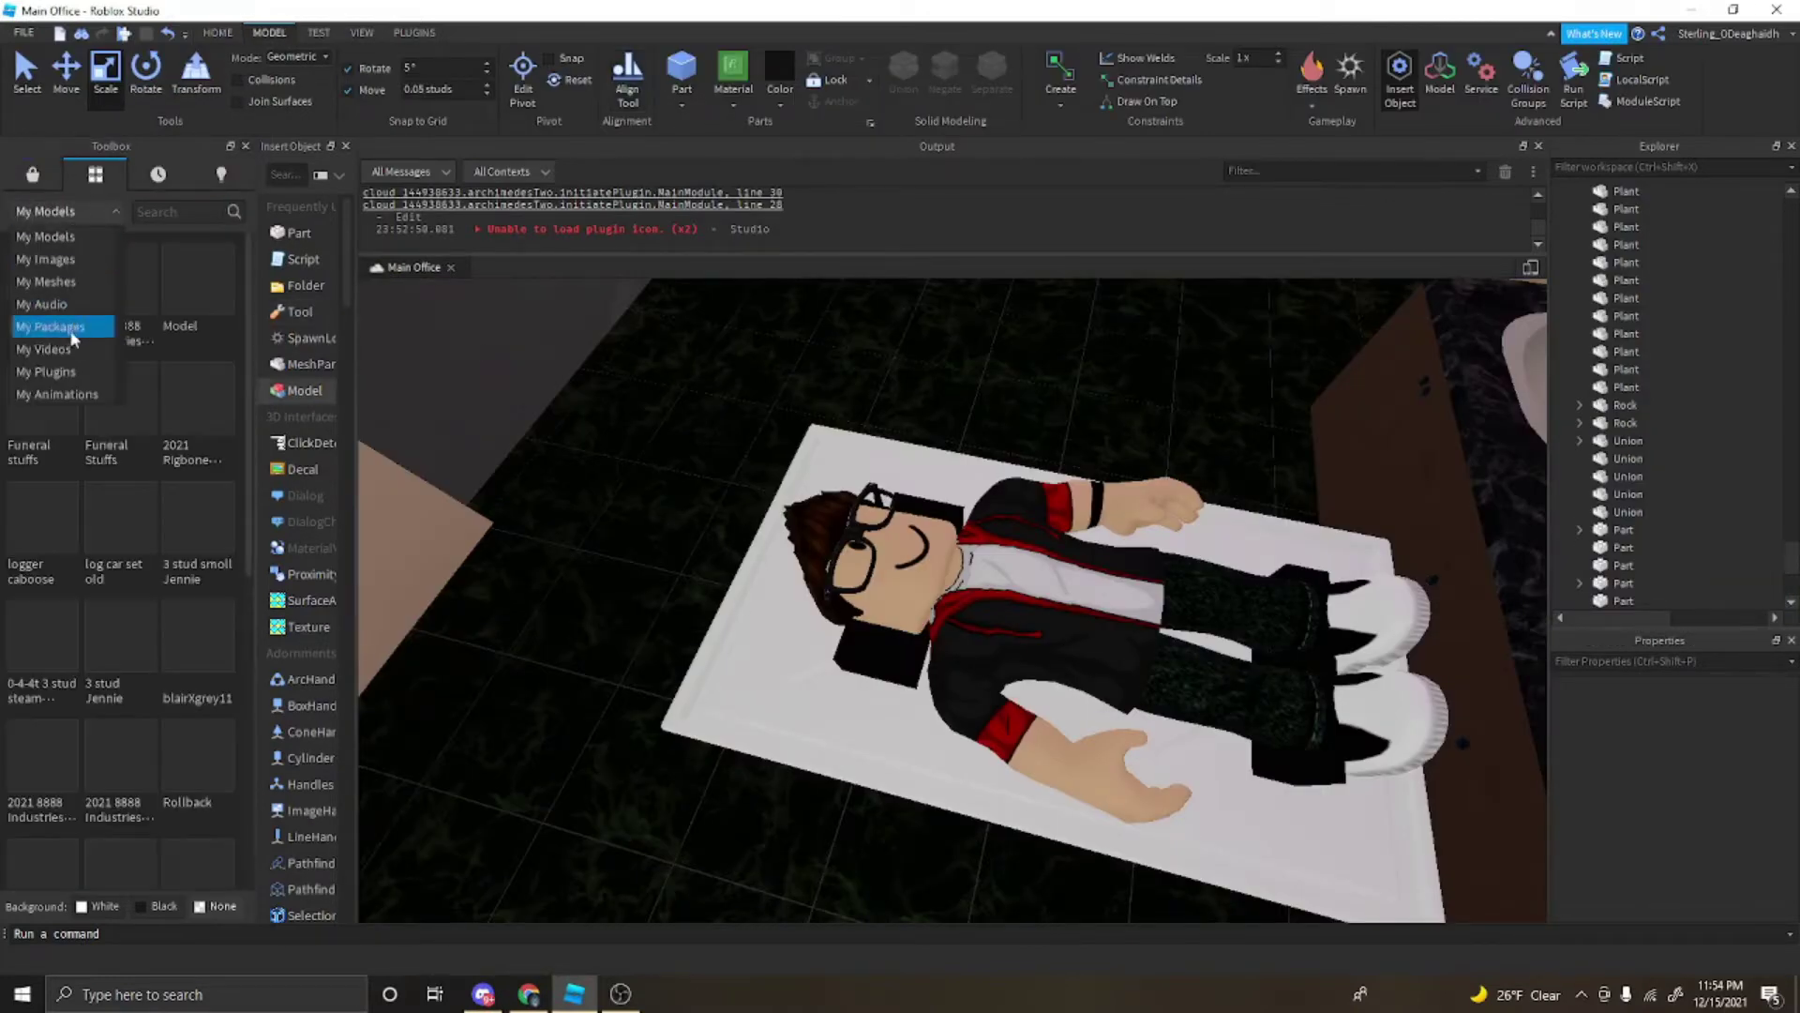
{"action": "left_click", "coordinate": [75, 260]}
{"action": "left_click", "coordinate": [1022, 568]}
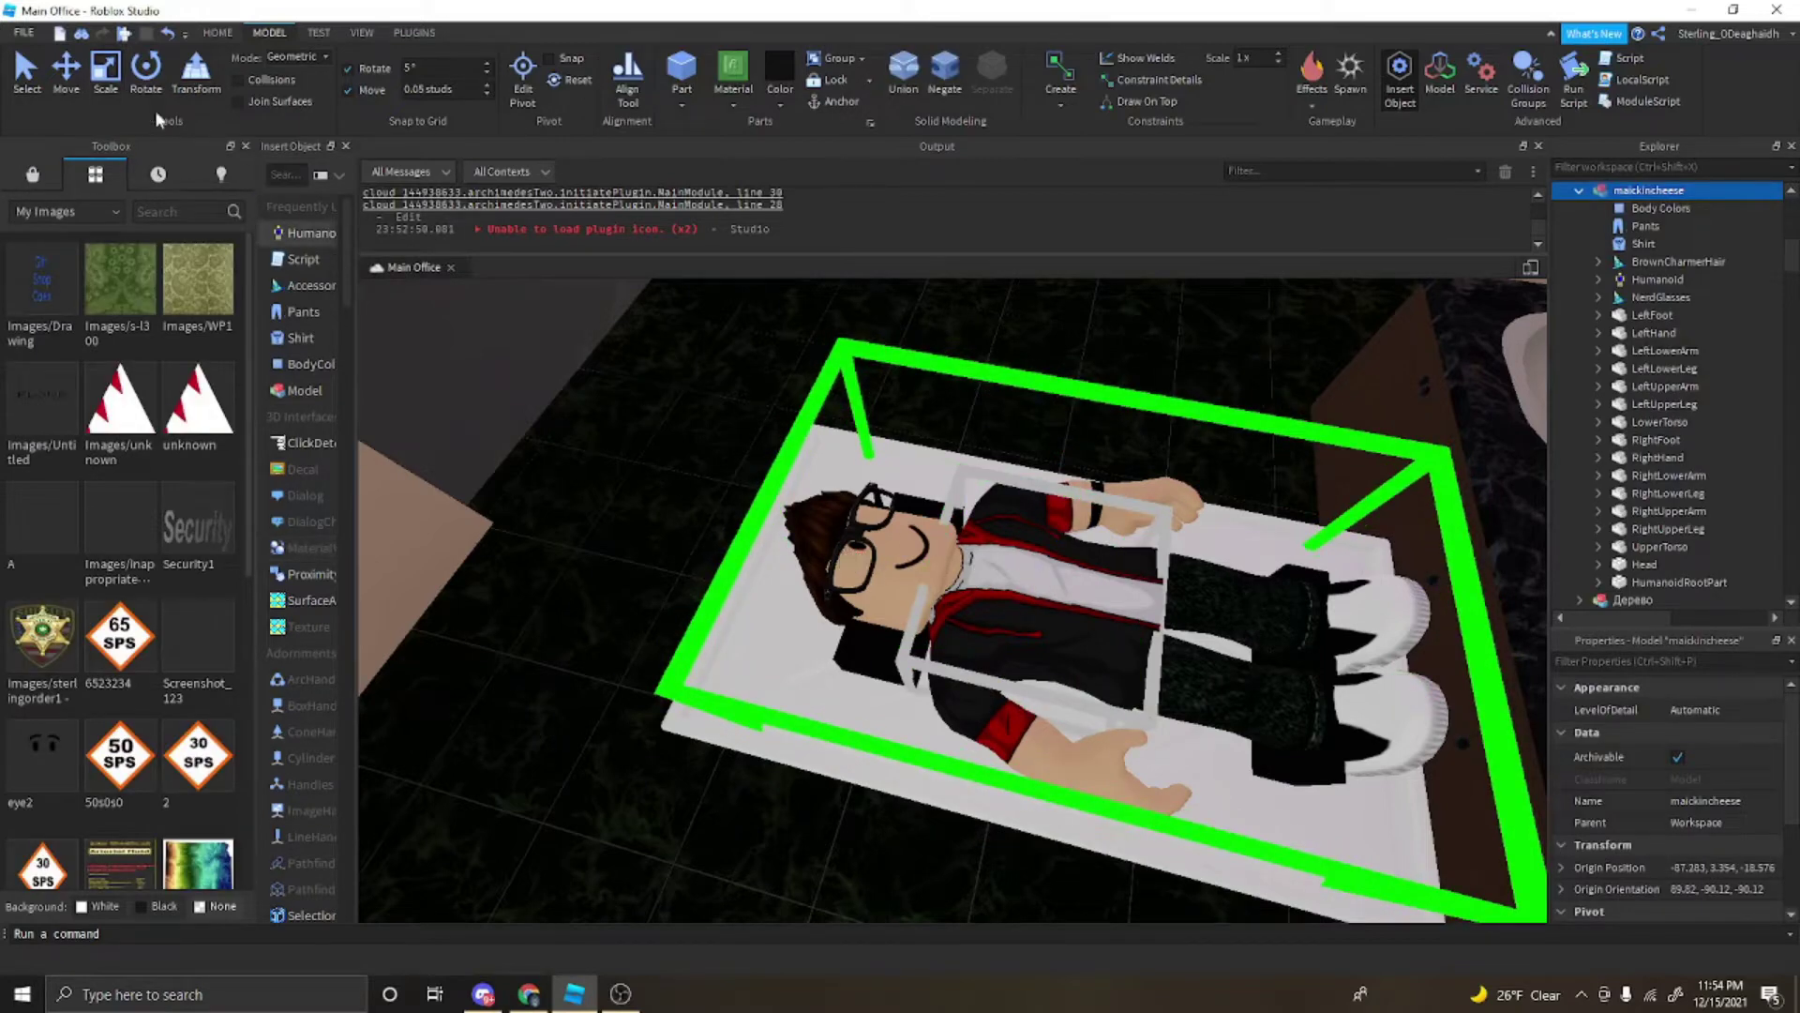
{"action": "left_click", "coordinate": [448, 664]}
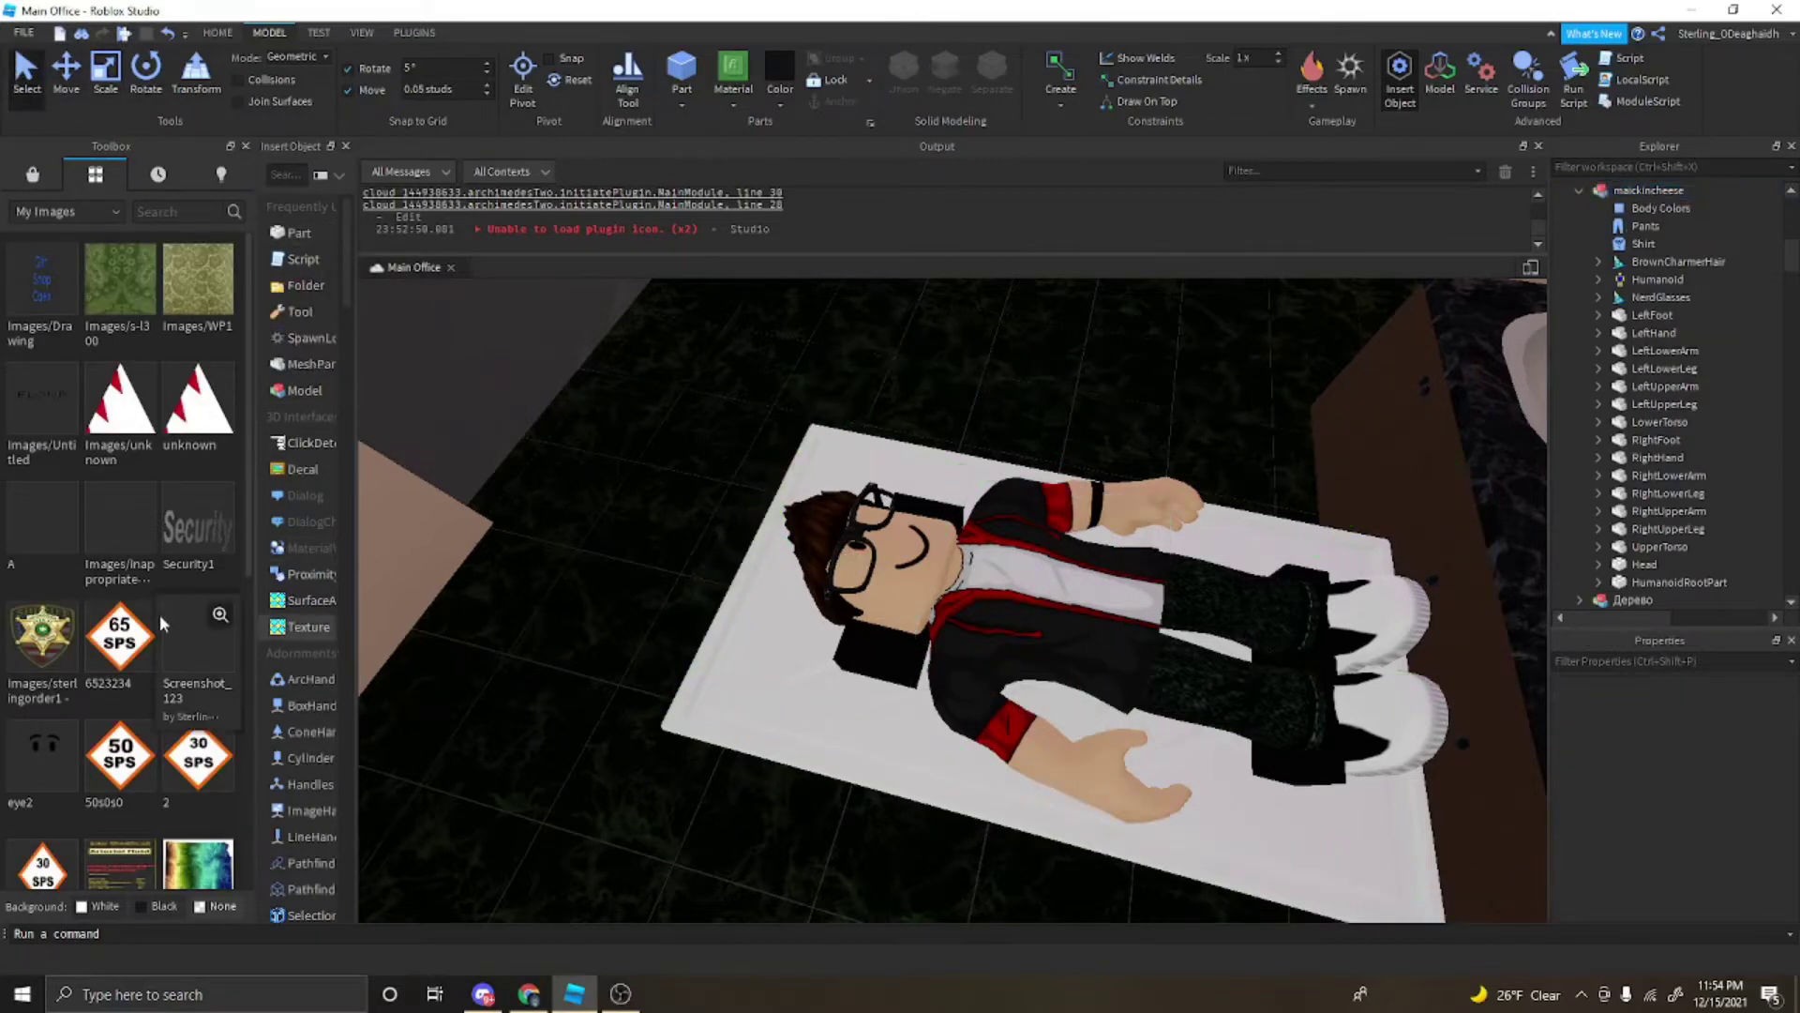
Step: Find the Sleeping image in the inventory and copy its asset ID
{"action": "scroll", "coordinate": [160, 619], "scroll_direction": "down", "scroll_amount": 6}
{"action": "scroll", "coordinate": [122, 569], "scroll_direction": "down", "scroll_amount": 6}
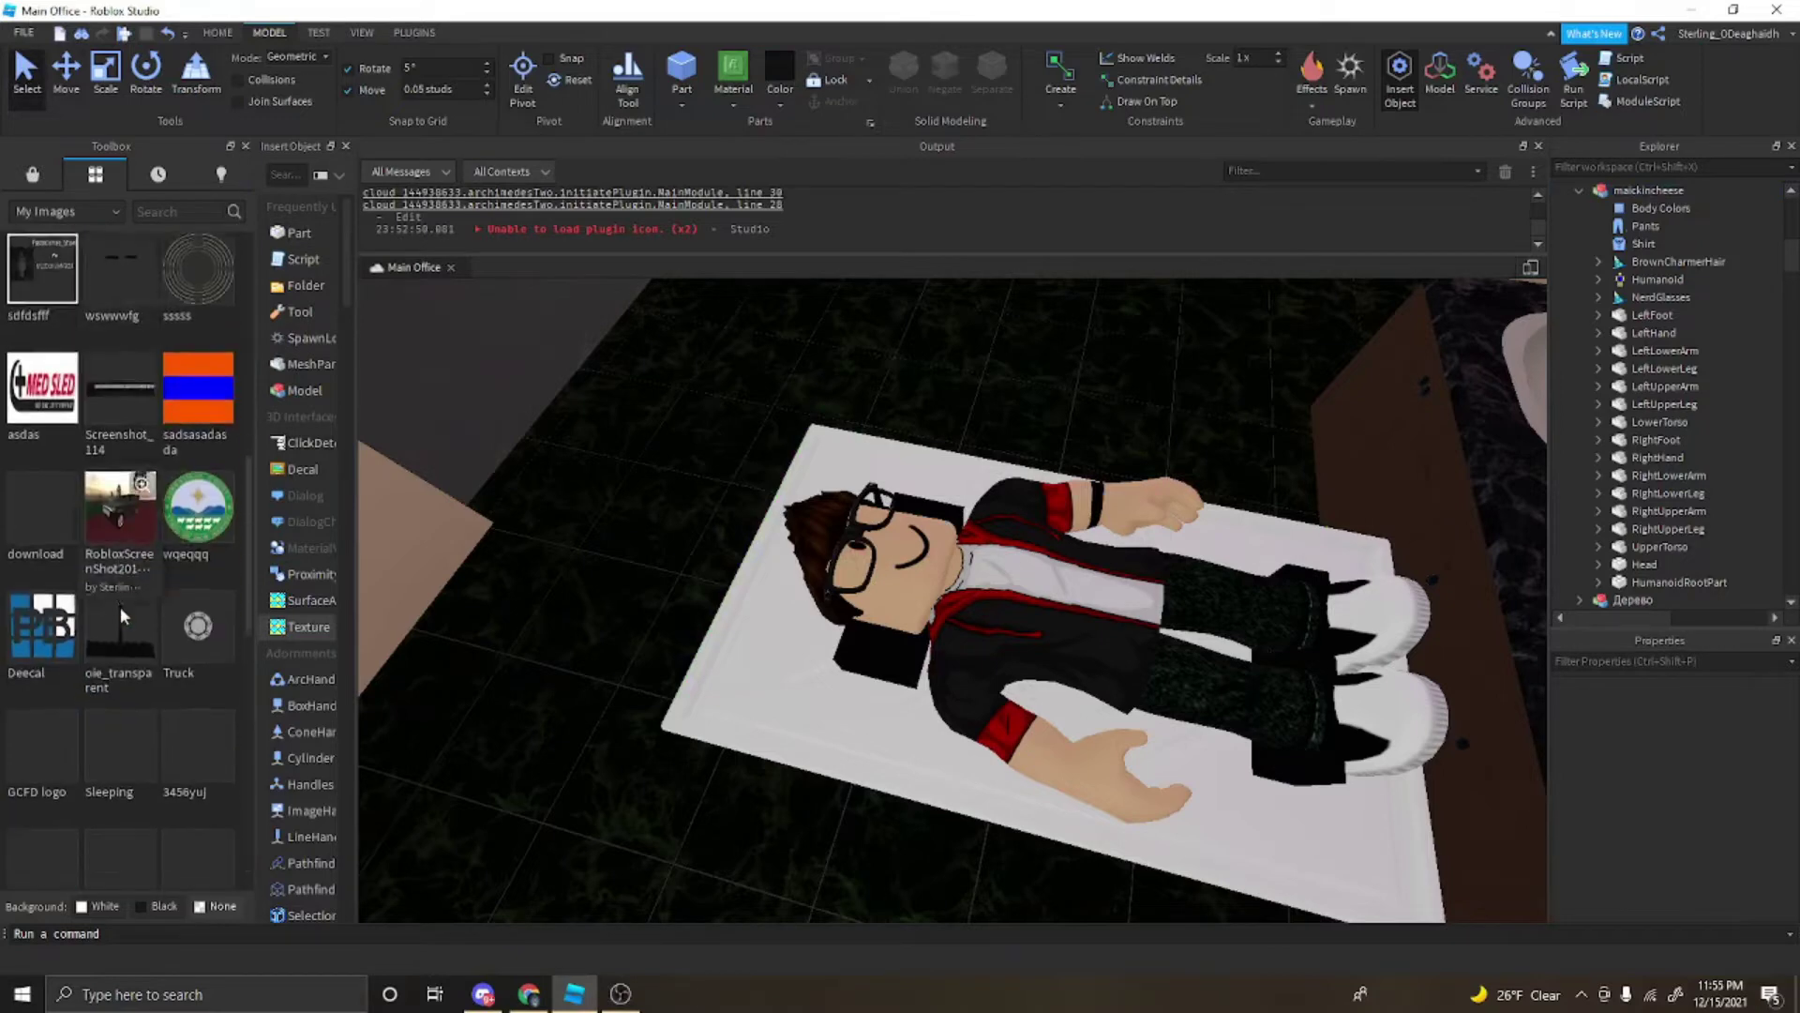
{"action": "right_click", "coordinate": [127, 496]}
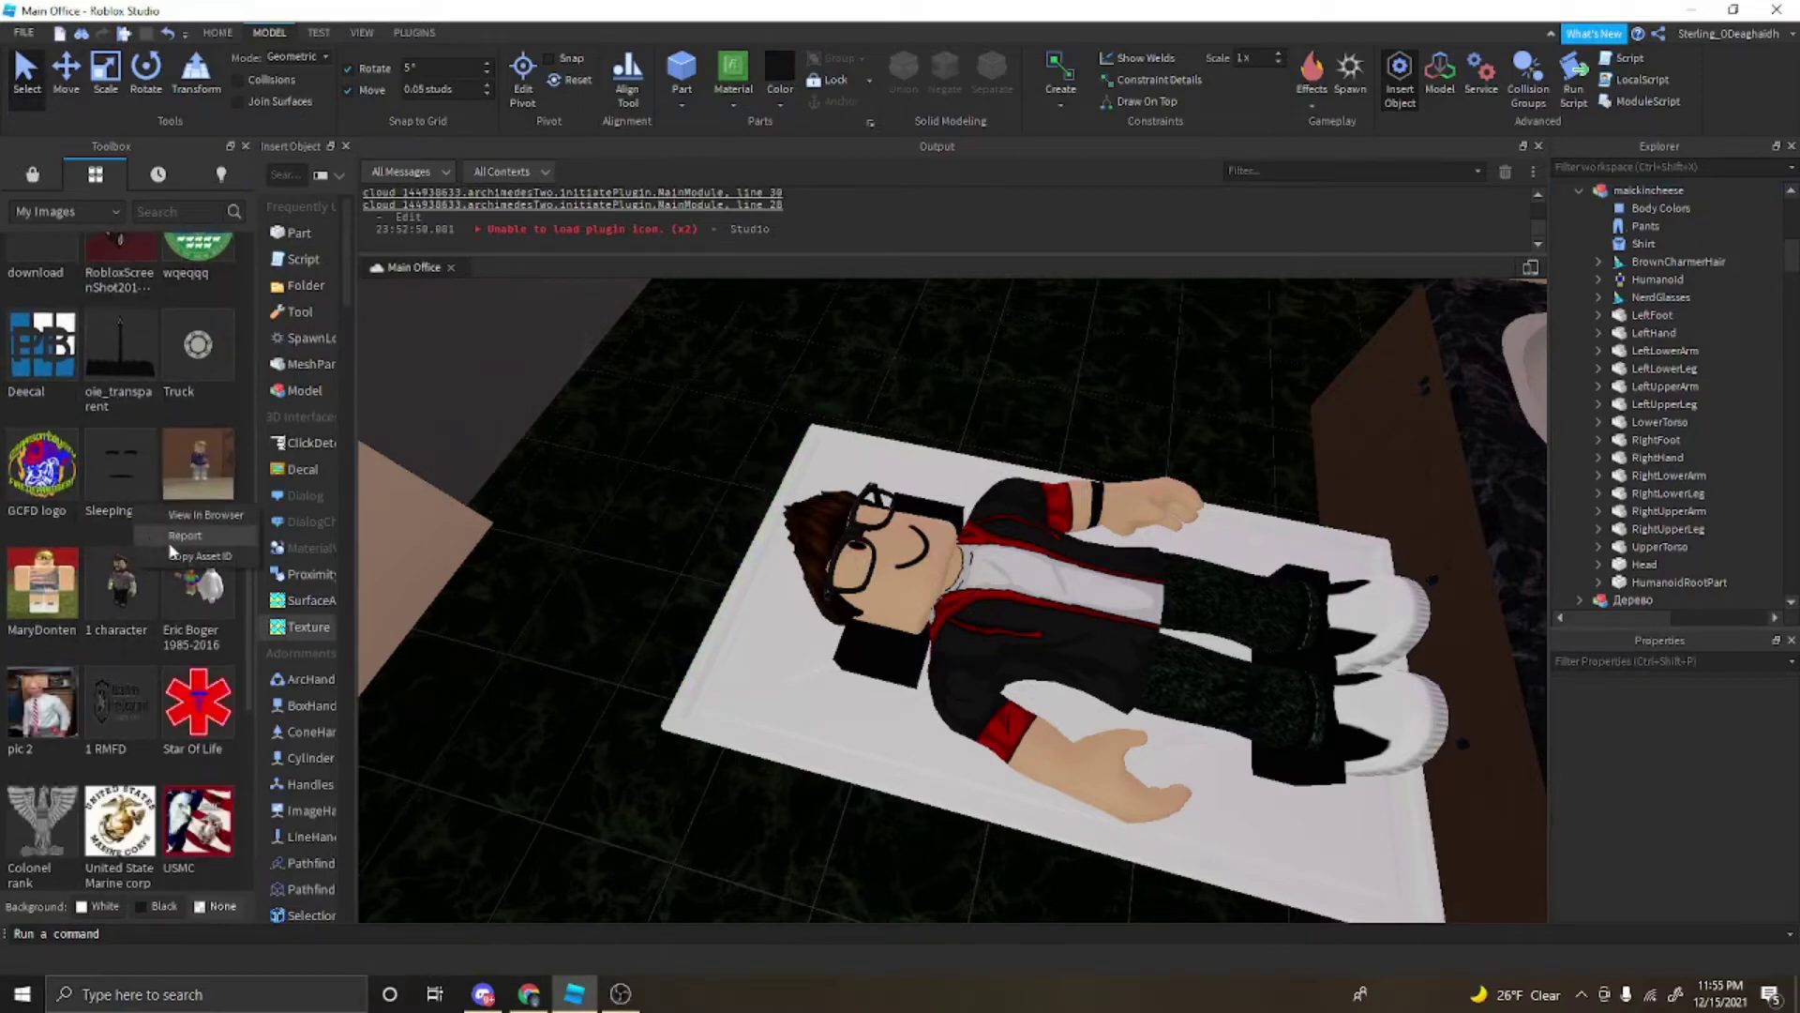
{"action": "left_click", "coordinate": [179, 557]}
Step: Replace the texture of the face decal on the lying avatar's head with the copied Sleeping asset ID
{"action": "left_click", "coordinate": [969, 575]}
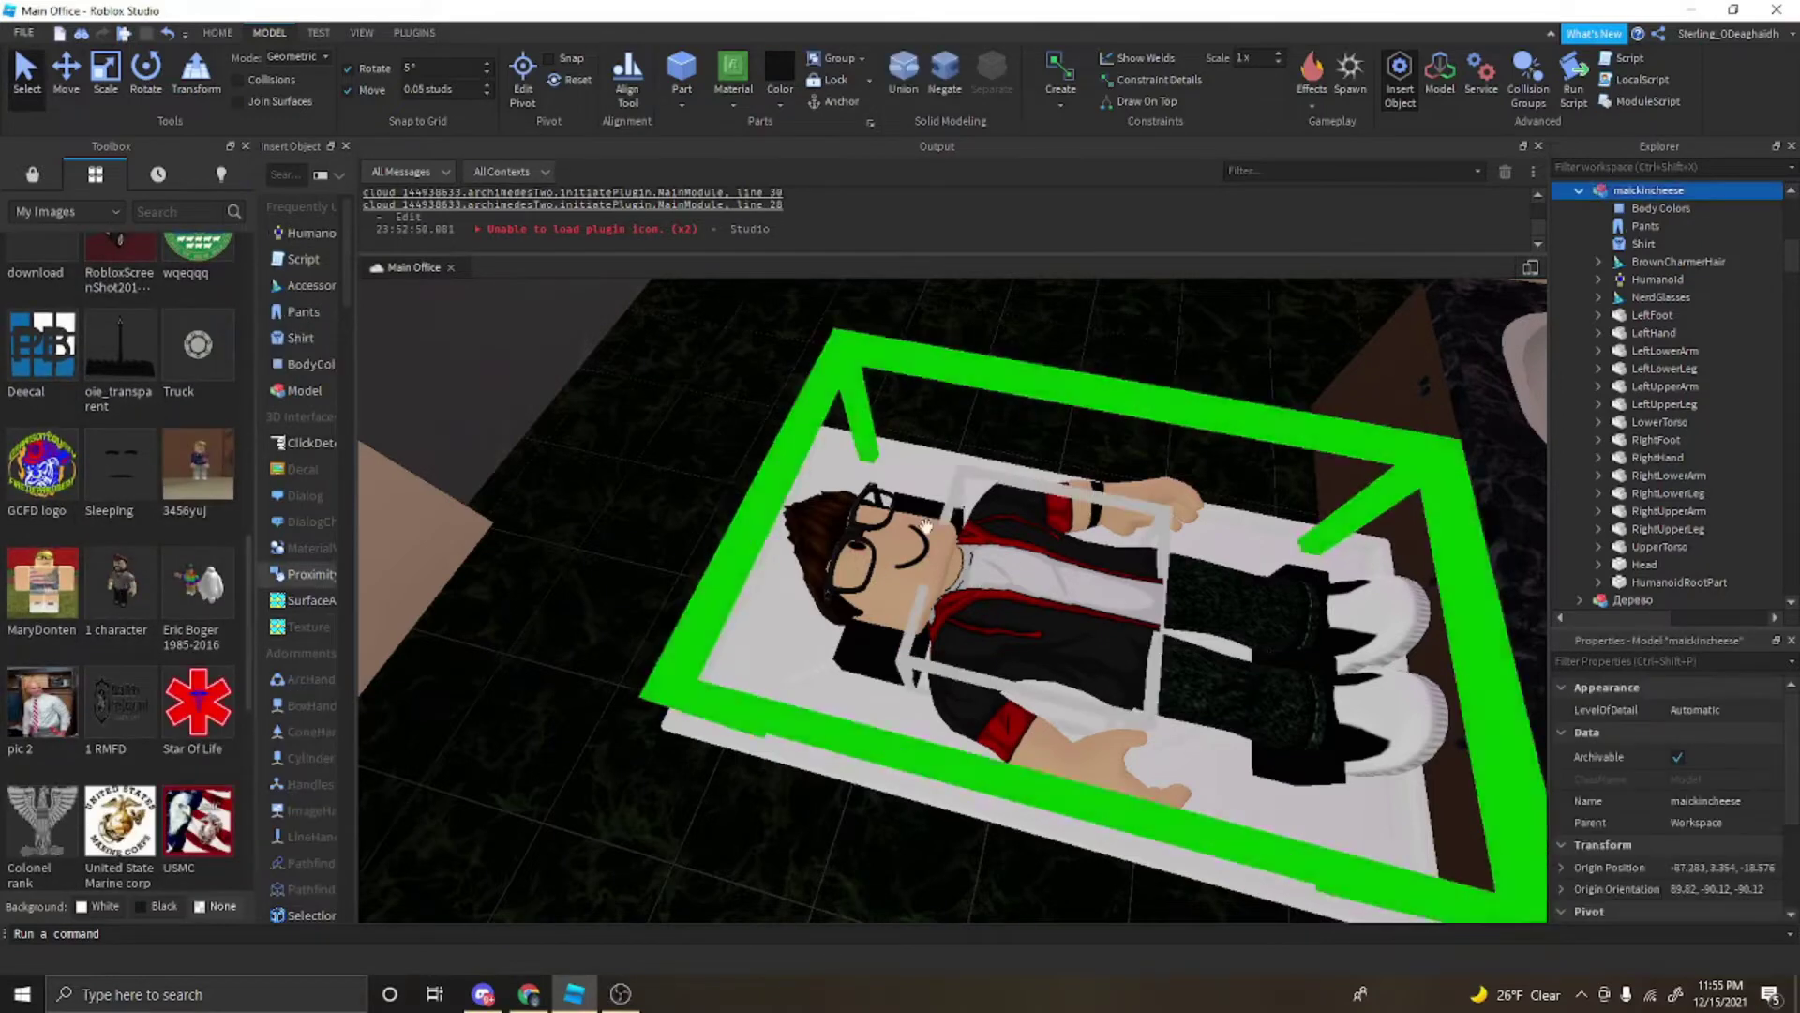
{"action": "left_click", "coordinate": [920, 526], "text": "alt"}
{"action": "scroll", "coordinate": [1707, 371], "scroll_direction": "down", "scroll_amount": 5}
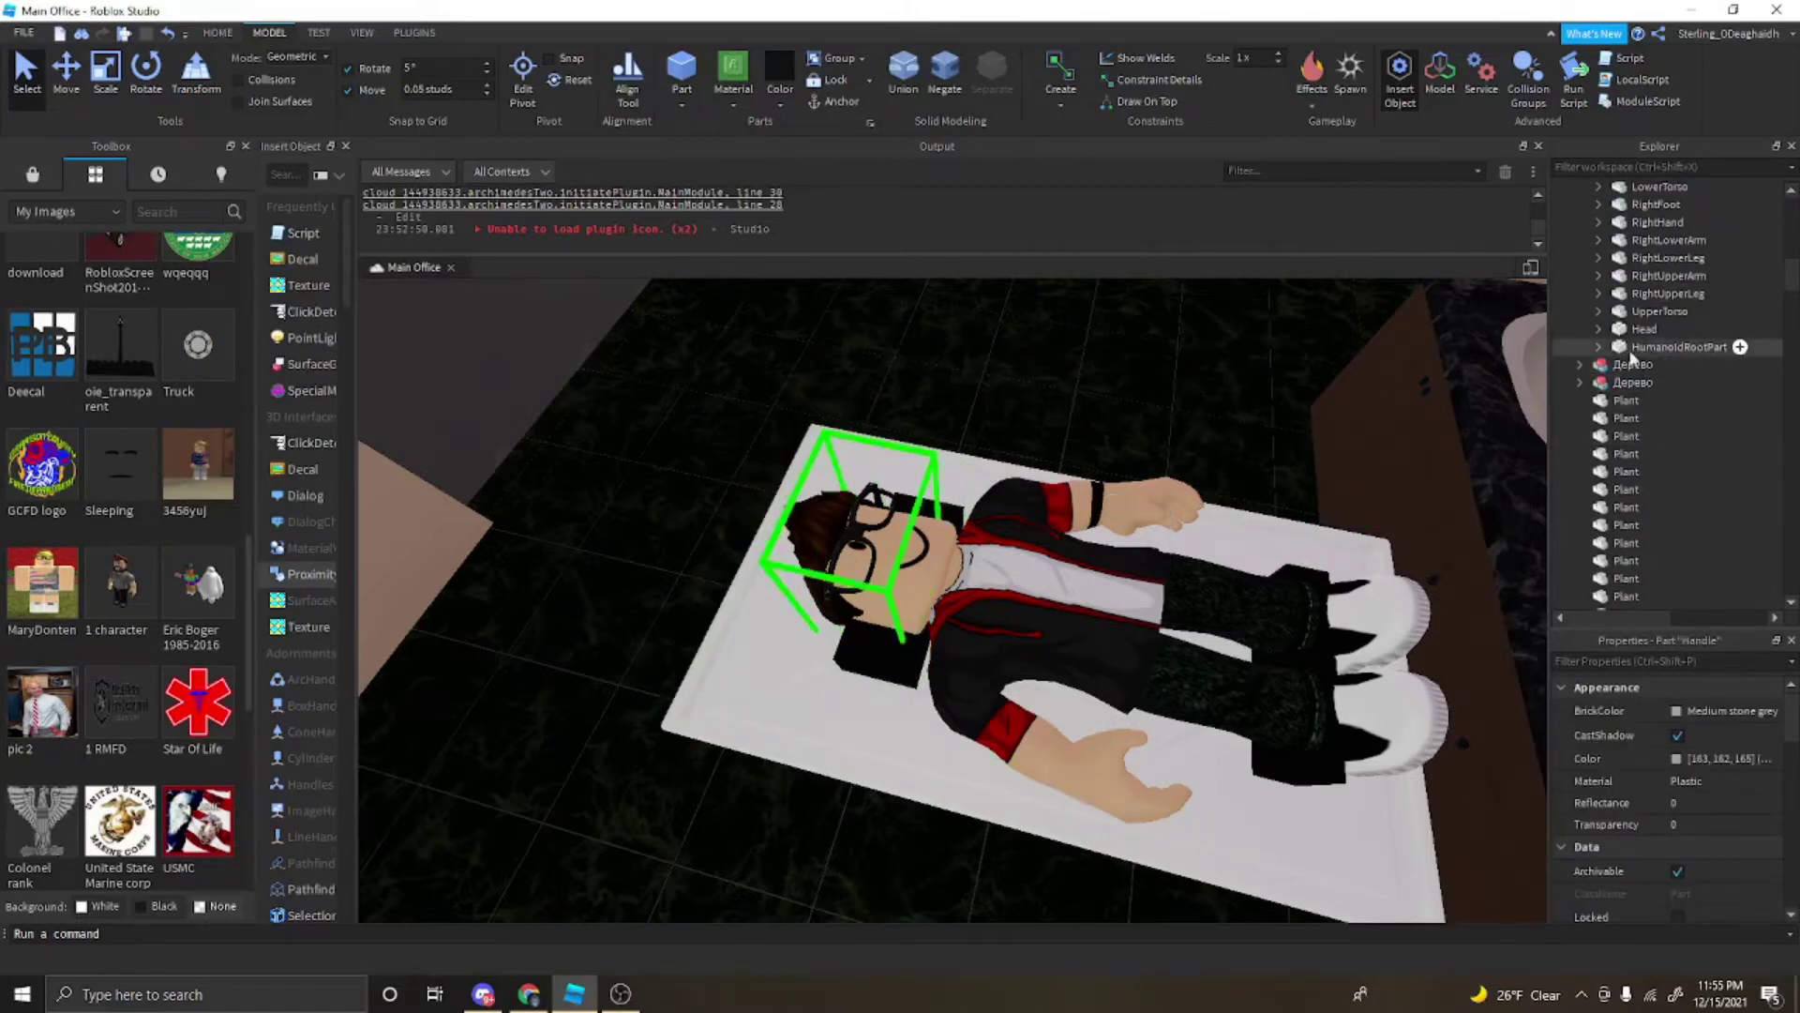
{"action": "left_click", "coordinate": [1599, 330]}
{"action": "left_click", "coordinate": [1660, 490]}
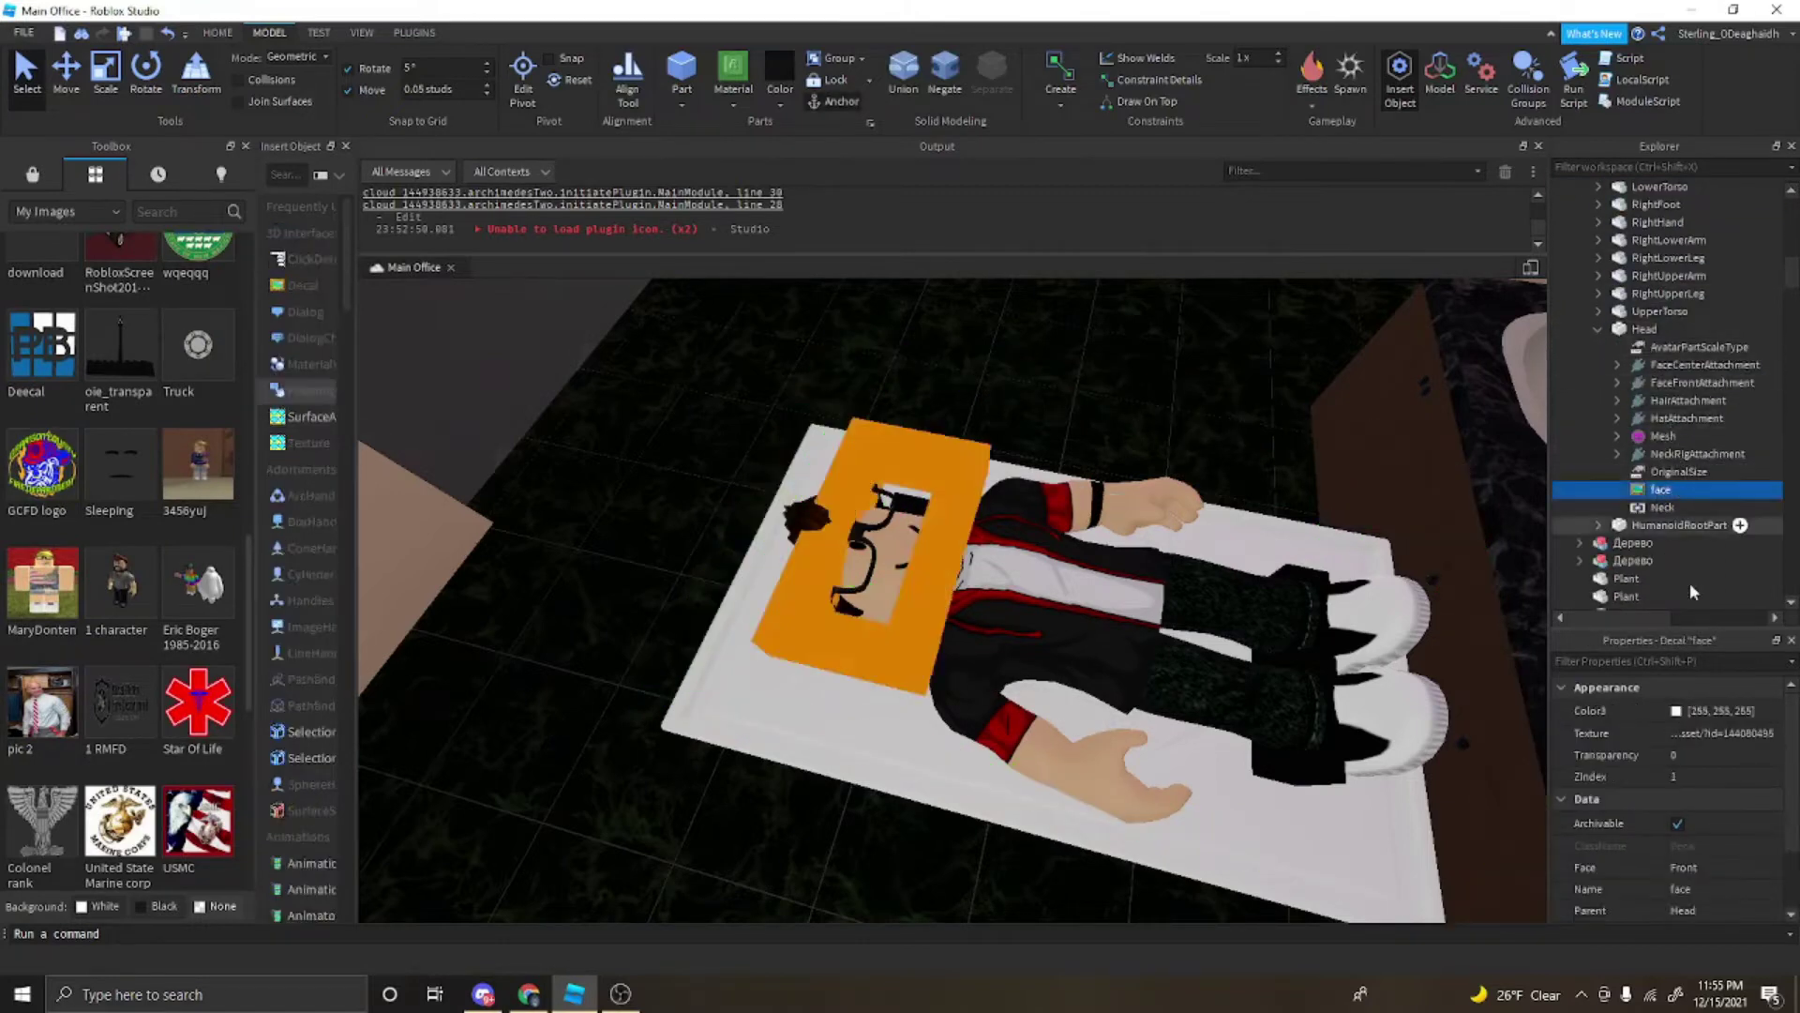
{"action": "left_click", "coordinate": [1735, 738]}
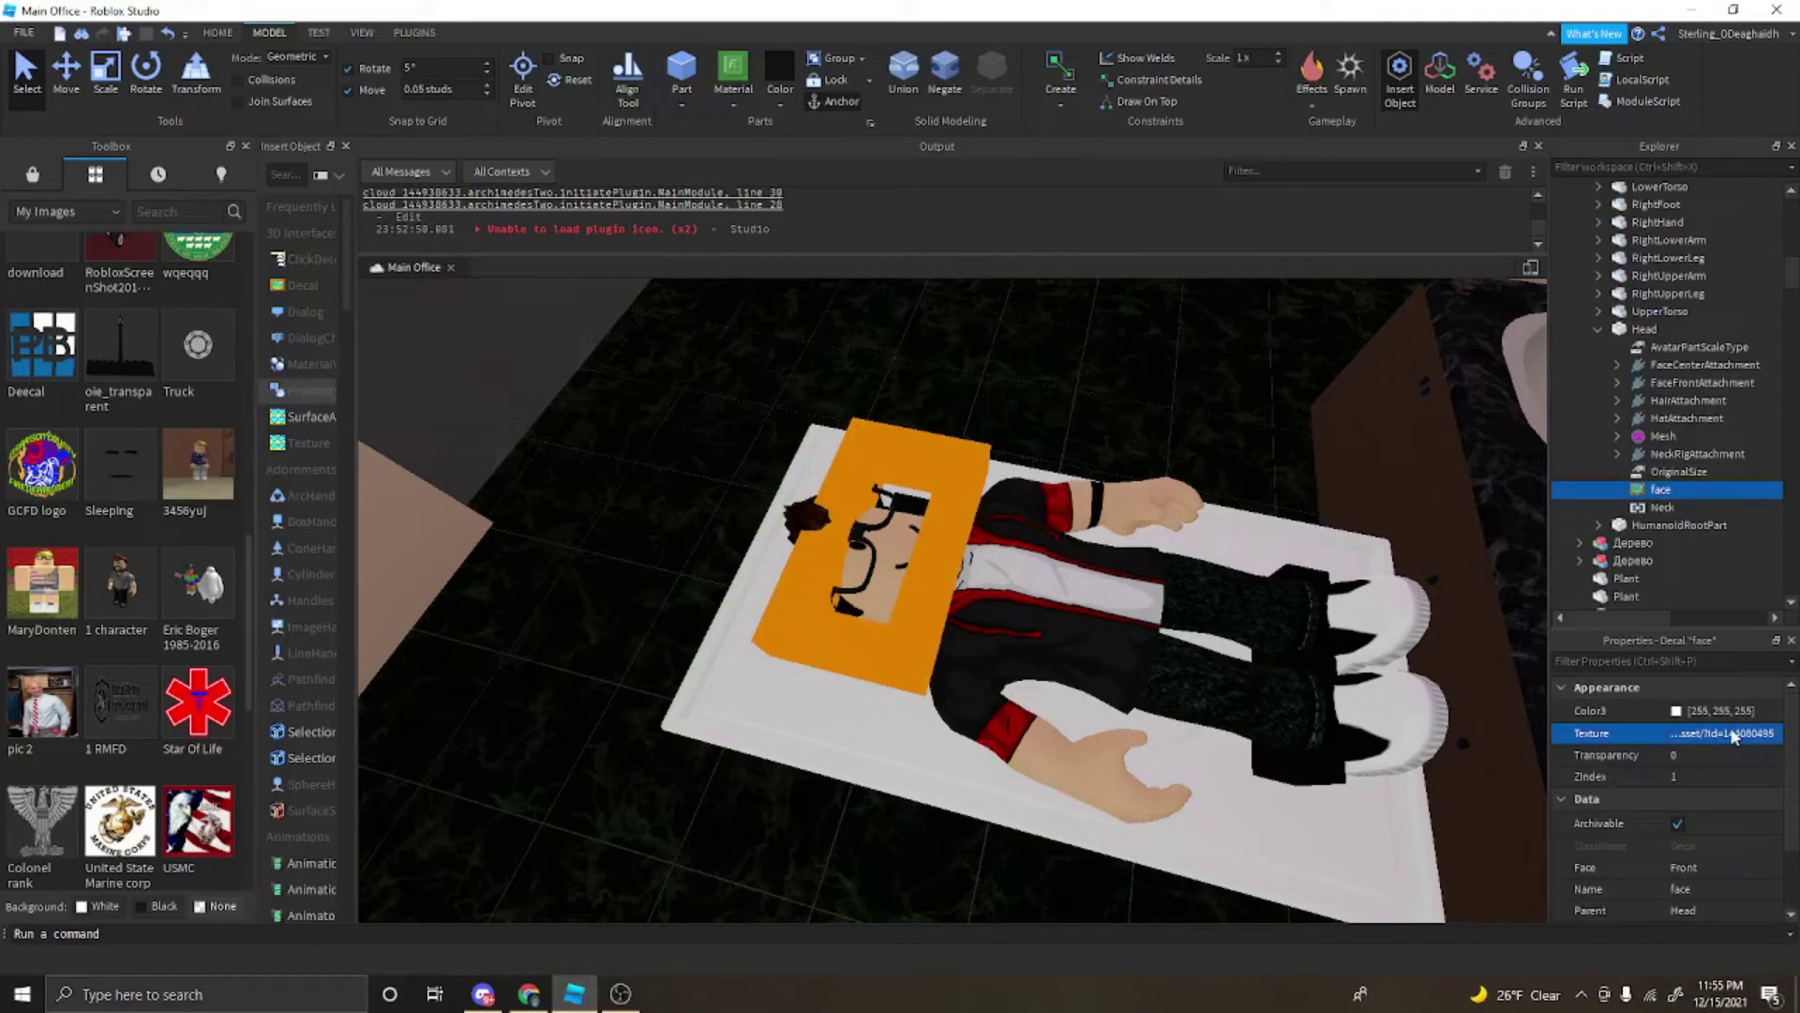
{"action": "left_click", "coordinate": [1044, 346]}
Step: Delete the Pants, Shirt and Body Colors objects from the lying avatar's model
{"action": "right_click_drag", "start_coordinate": [1044, 346], "coordinate": [1029, 422]}
{"action": "left_click", "coordinate": [987, 533]}
{"action": "left_click", "coordinate": [1641, 229]}
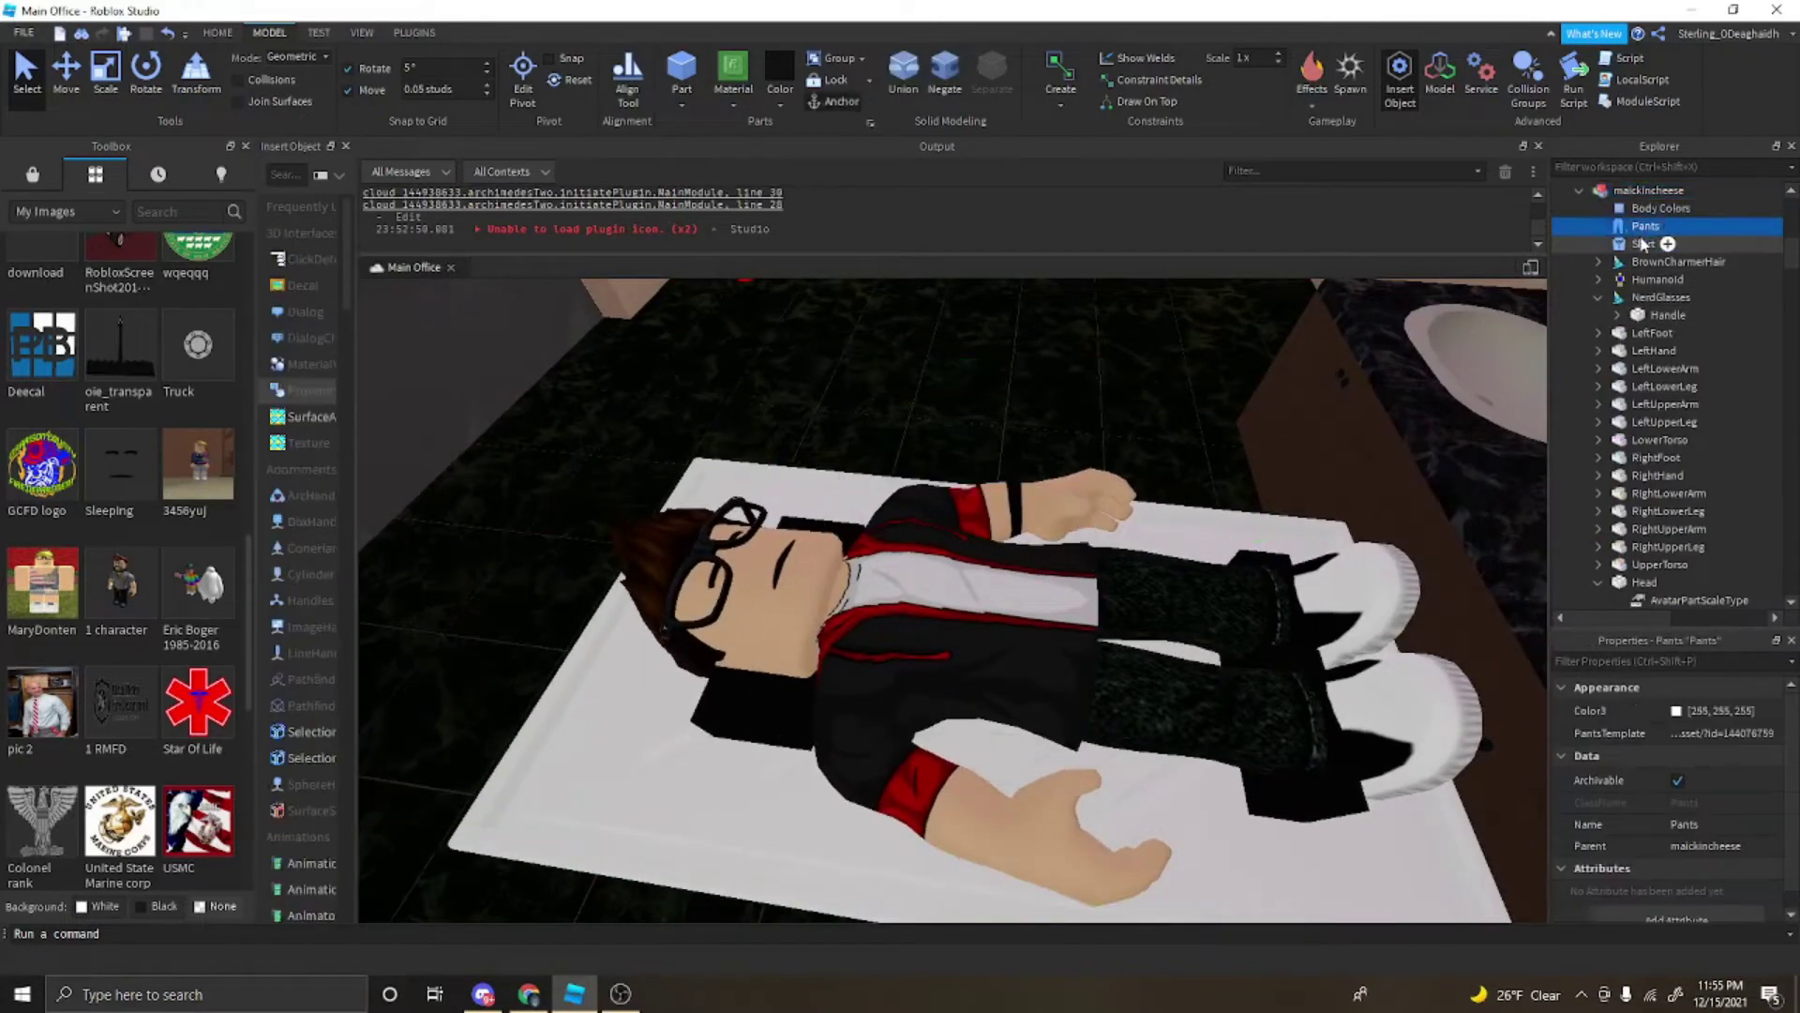
{"action": "left_click", "coordinate": [1641, 244], "text": "ctrl"}
{"action": "left_click", "coordinate": [1641, 209], "text": "ctrl"}
{"action": "key", "text": "Delete"}
{"action": "right_click_drag", "start_coordinate": [955, 423], "coordinate": [955, 422]}
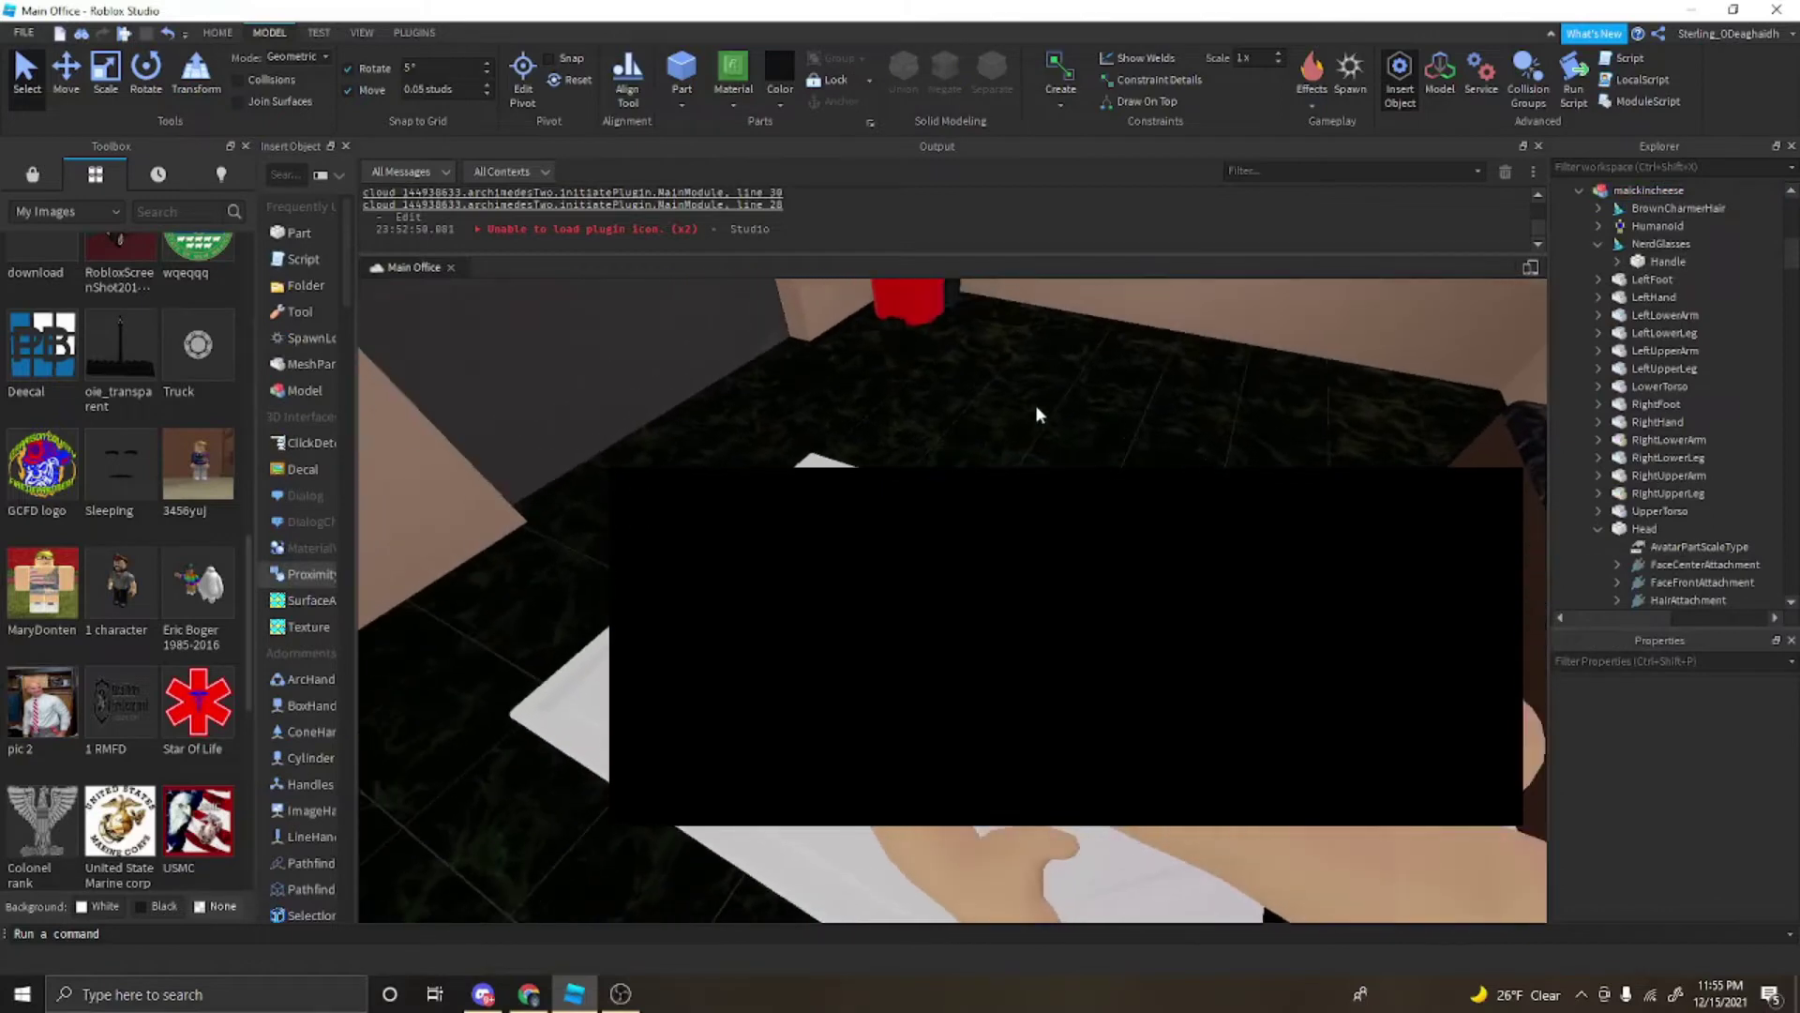
Step: Load the lying avatar's rig into the Legacy Animation Editor and select a body part for rotation
{"action": "left_click", "coordinate": [414, 32]}
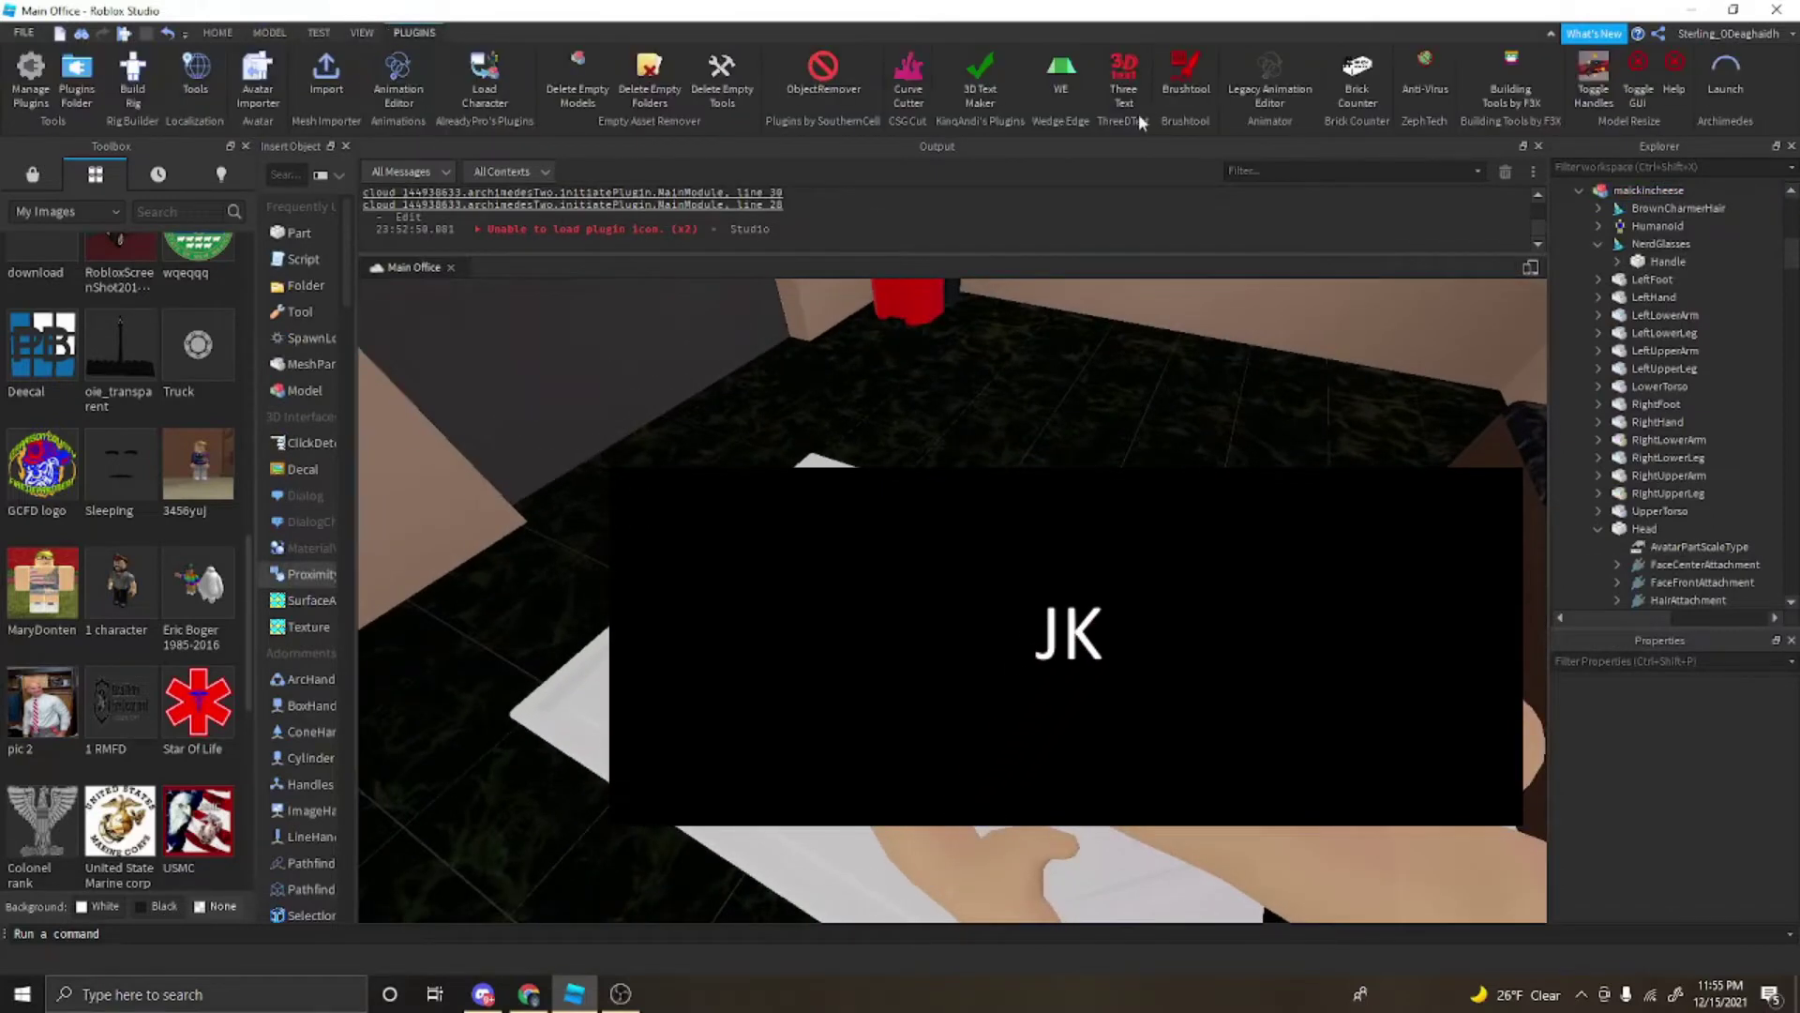
{"action": "left_click", "coordinate": [1256, 84]}
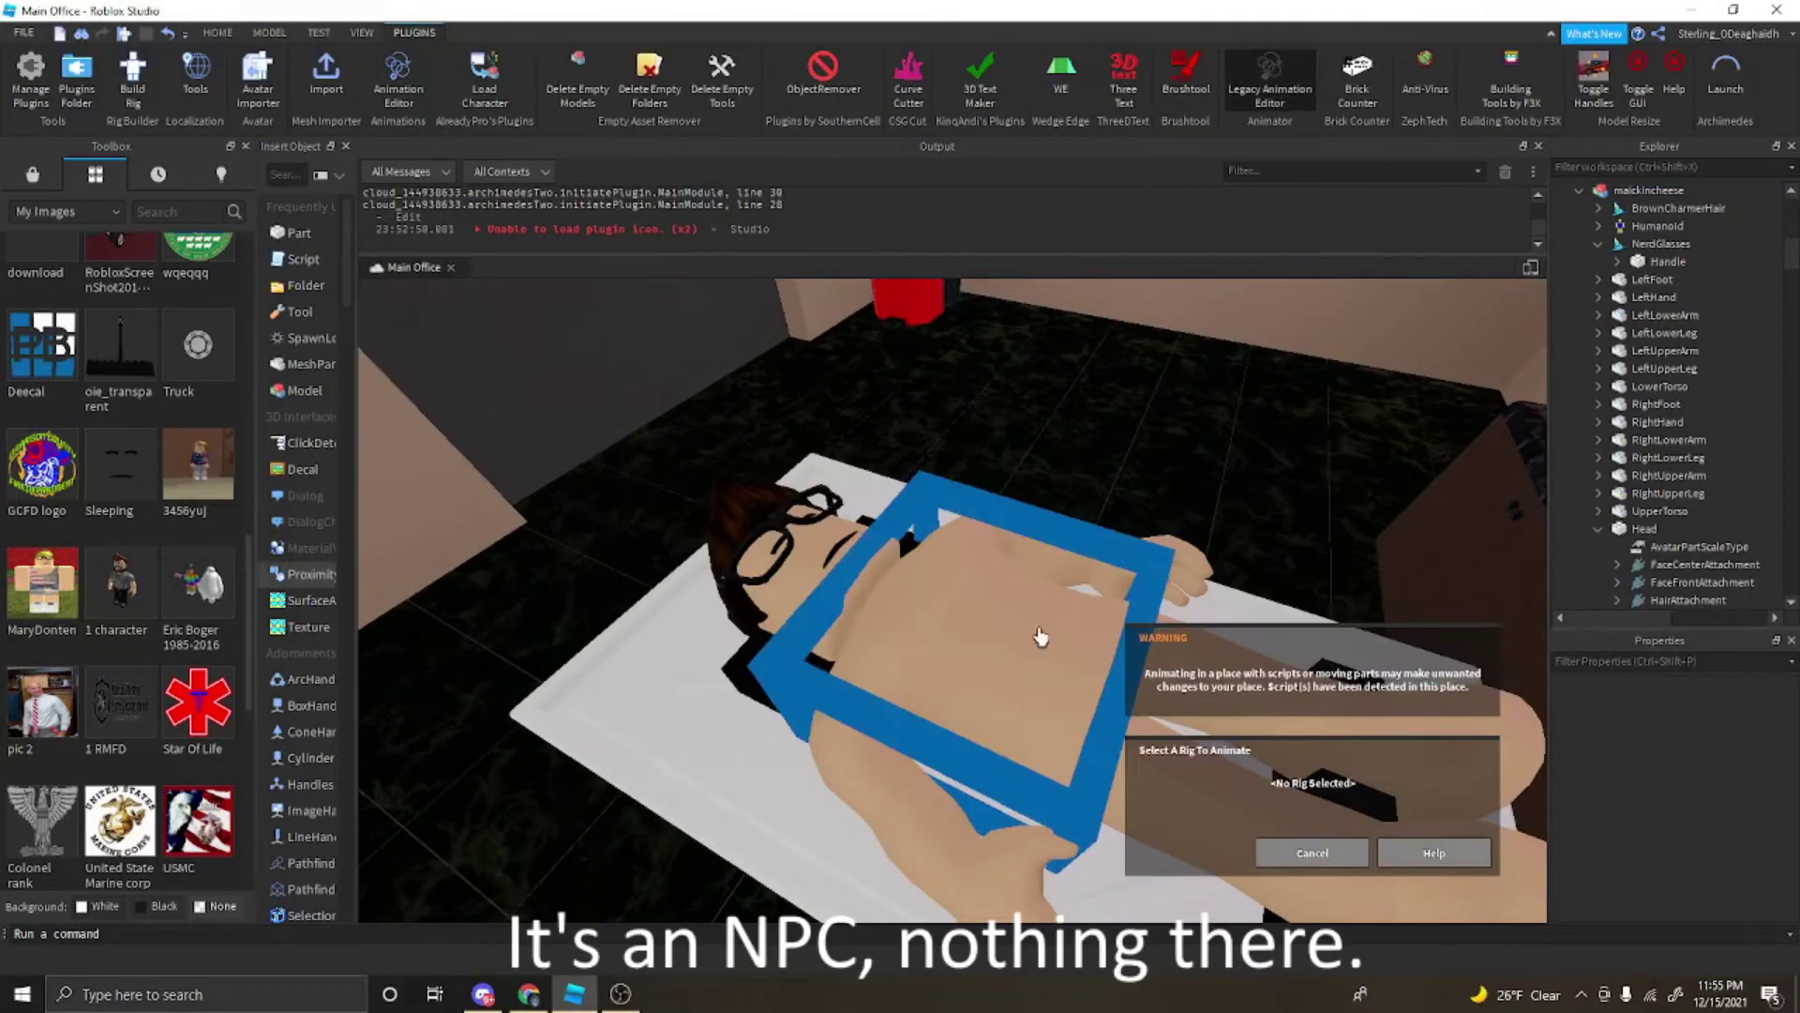
{"action": "left_click", "coordinate": [1179, 852]}
{"action": "right_click_drag", "start_coordinate": [864, 535], "coordinate": [864, 534]}
{"action": "left_click", "coordinate": [825, 656]}
{"action": "left_click", "coordinate": [795, 648]}
{"action": "right_click_drag", "start_coordinate": [800, 643], "coordinate": [800, 643]}
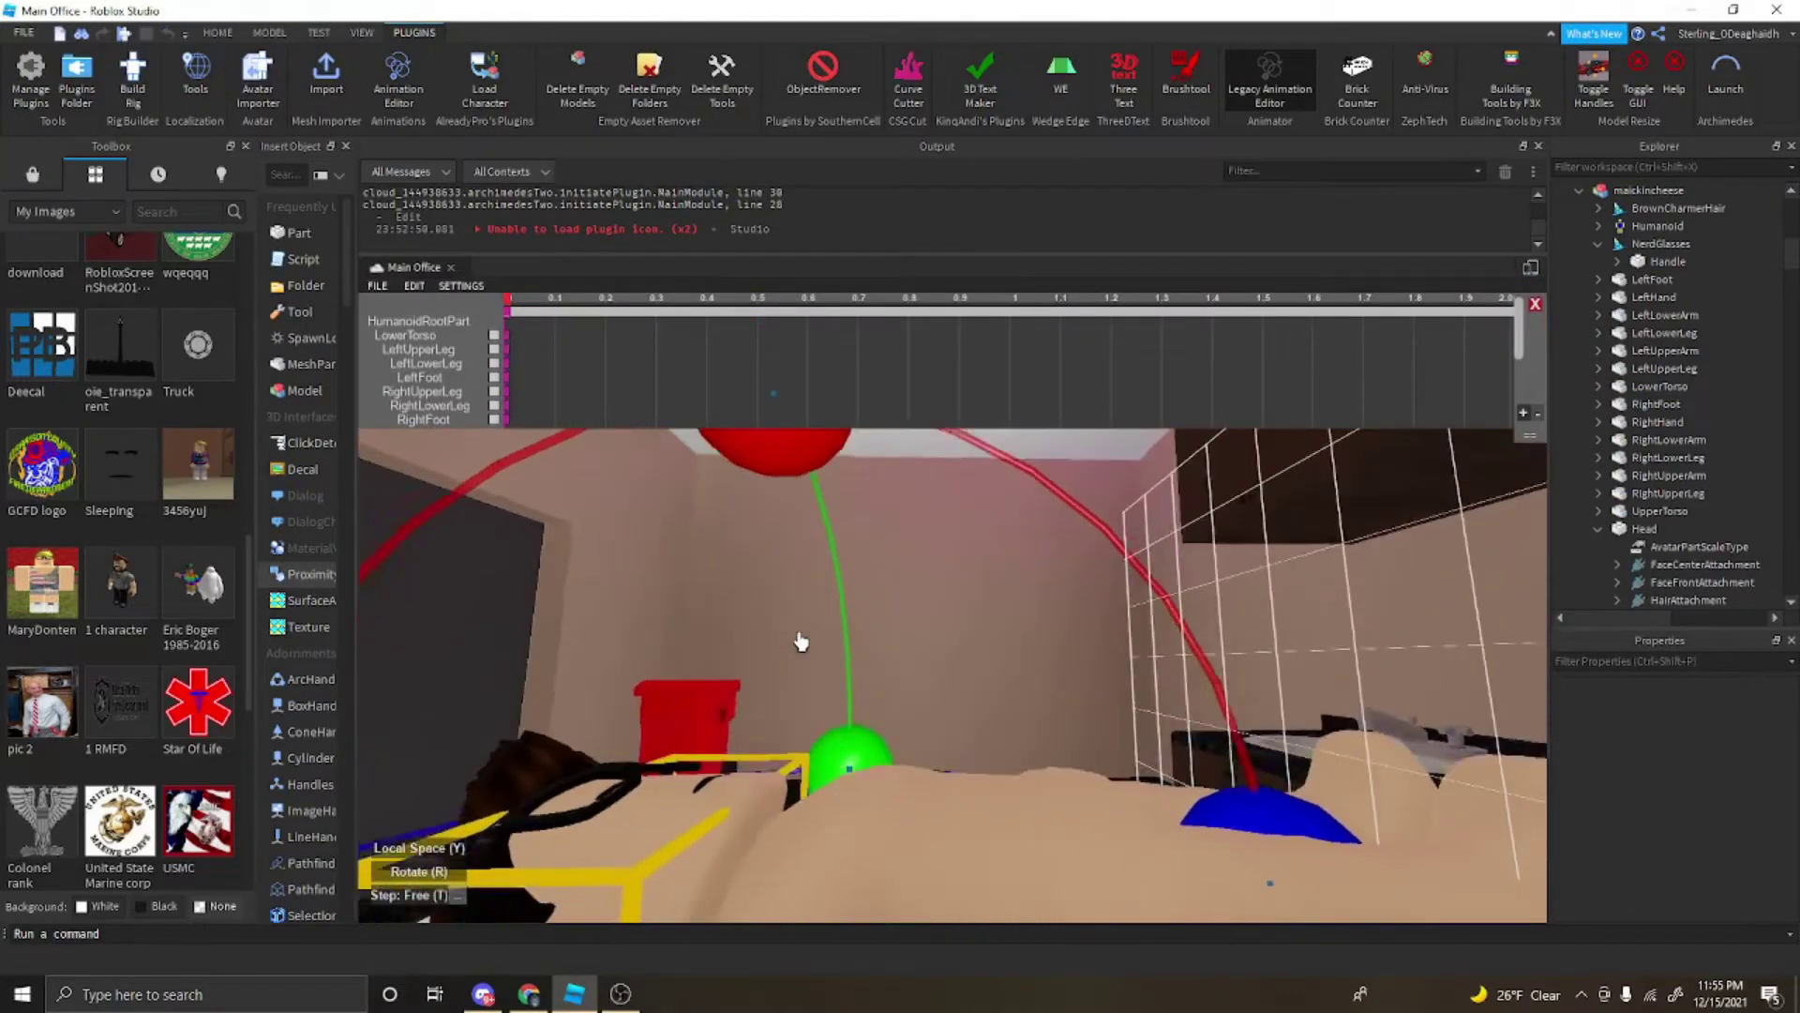
Step: Adjust the tilt of the lying avatar's head by rotating it on the rig
{"action": "scroll", "coordinate": [800, 643], "scroll_direction": "down", "scroll_amount": 2}
{"action": "left_click_drag", "start_coordinate": [861, 465], "coordinate": [918, 510]}
{"action": "right_click_drag", "start_coordinate": [946, 699], "coordinate": [925, 699]}
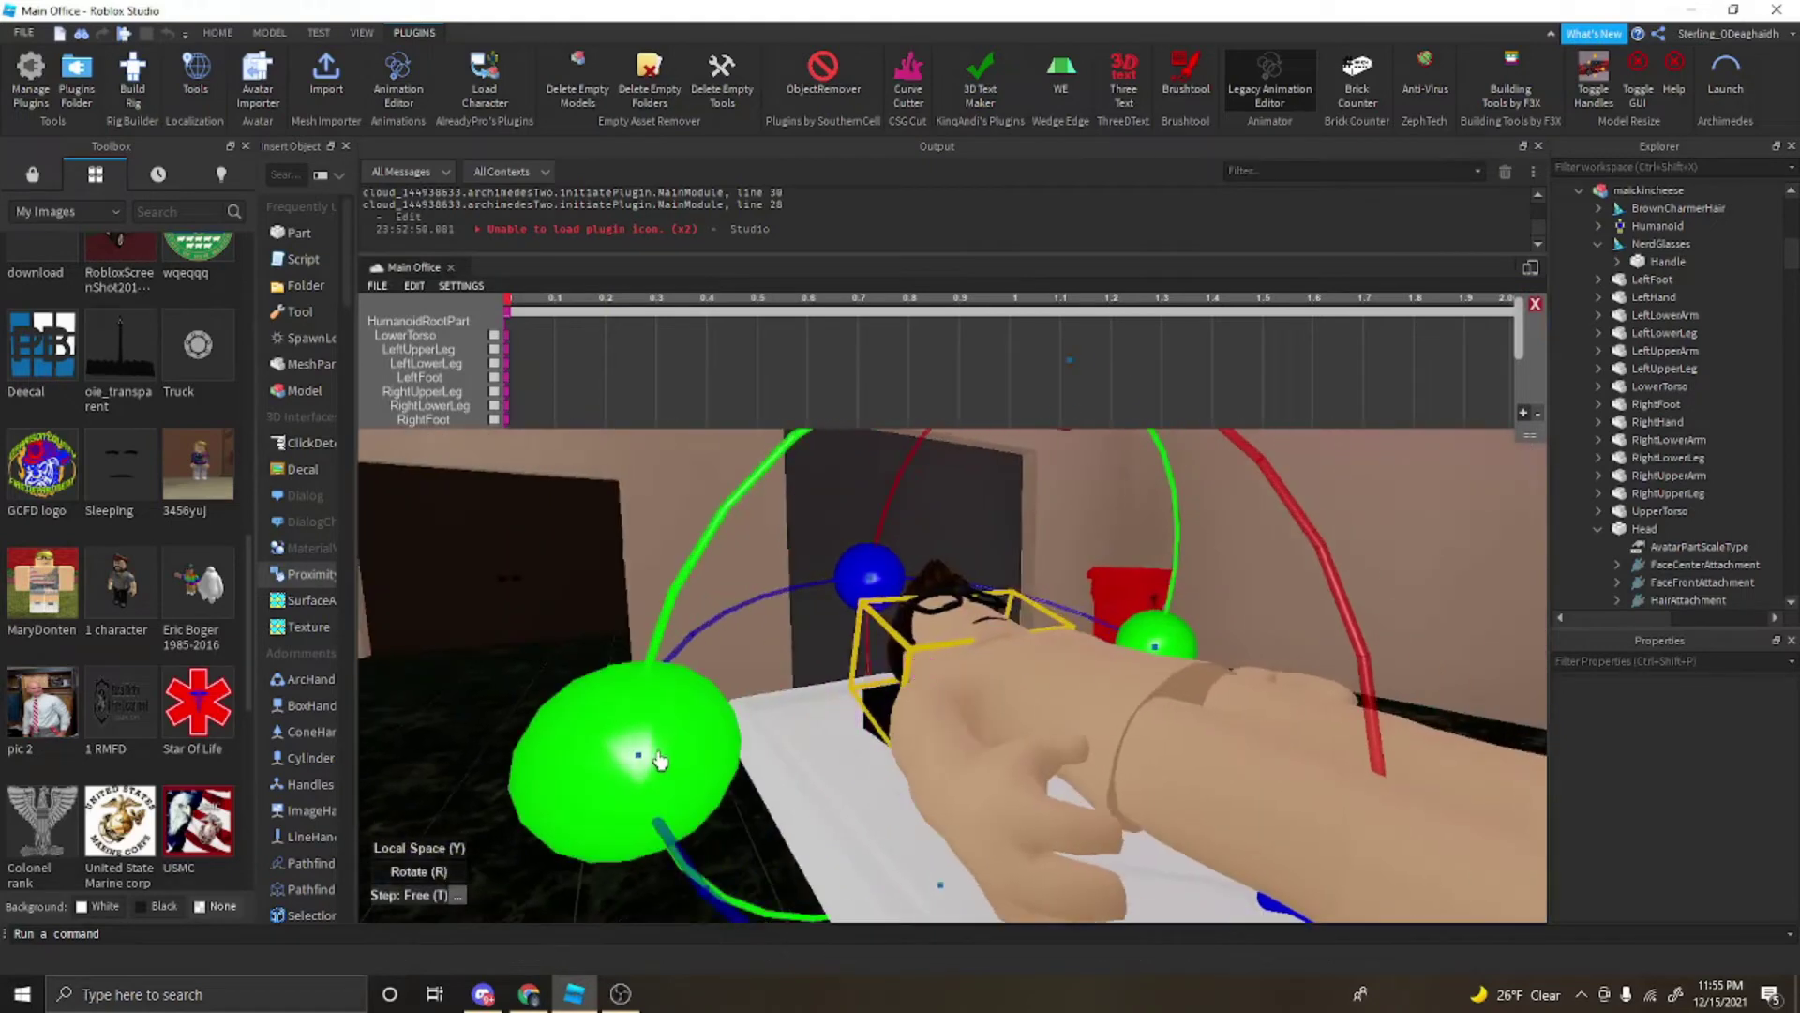
{"action": "left_click_drag", "start_coordinate": [650, 759], "coordinate": [686, 806]}
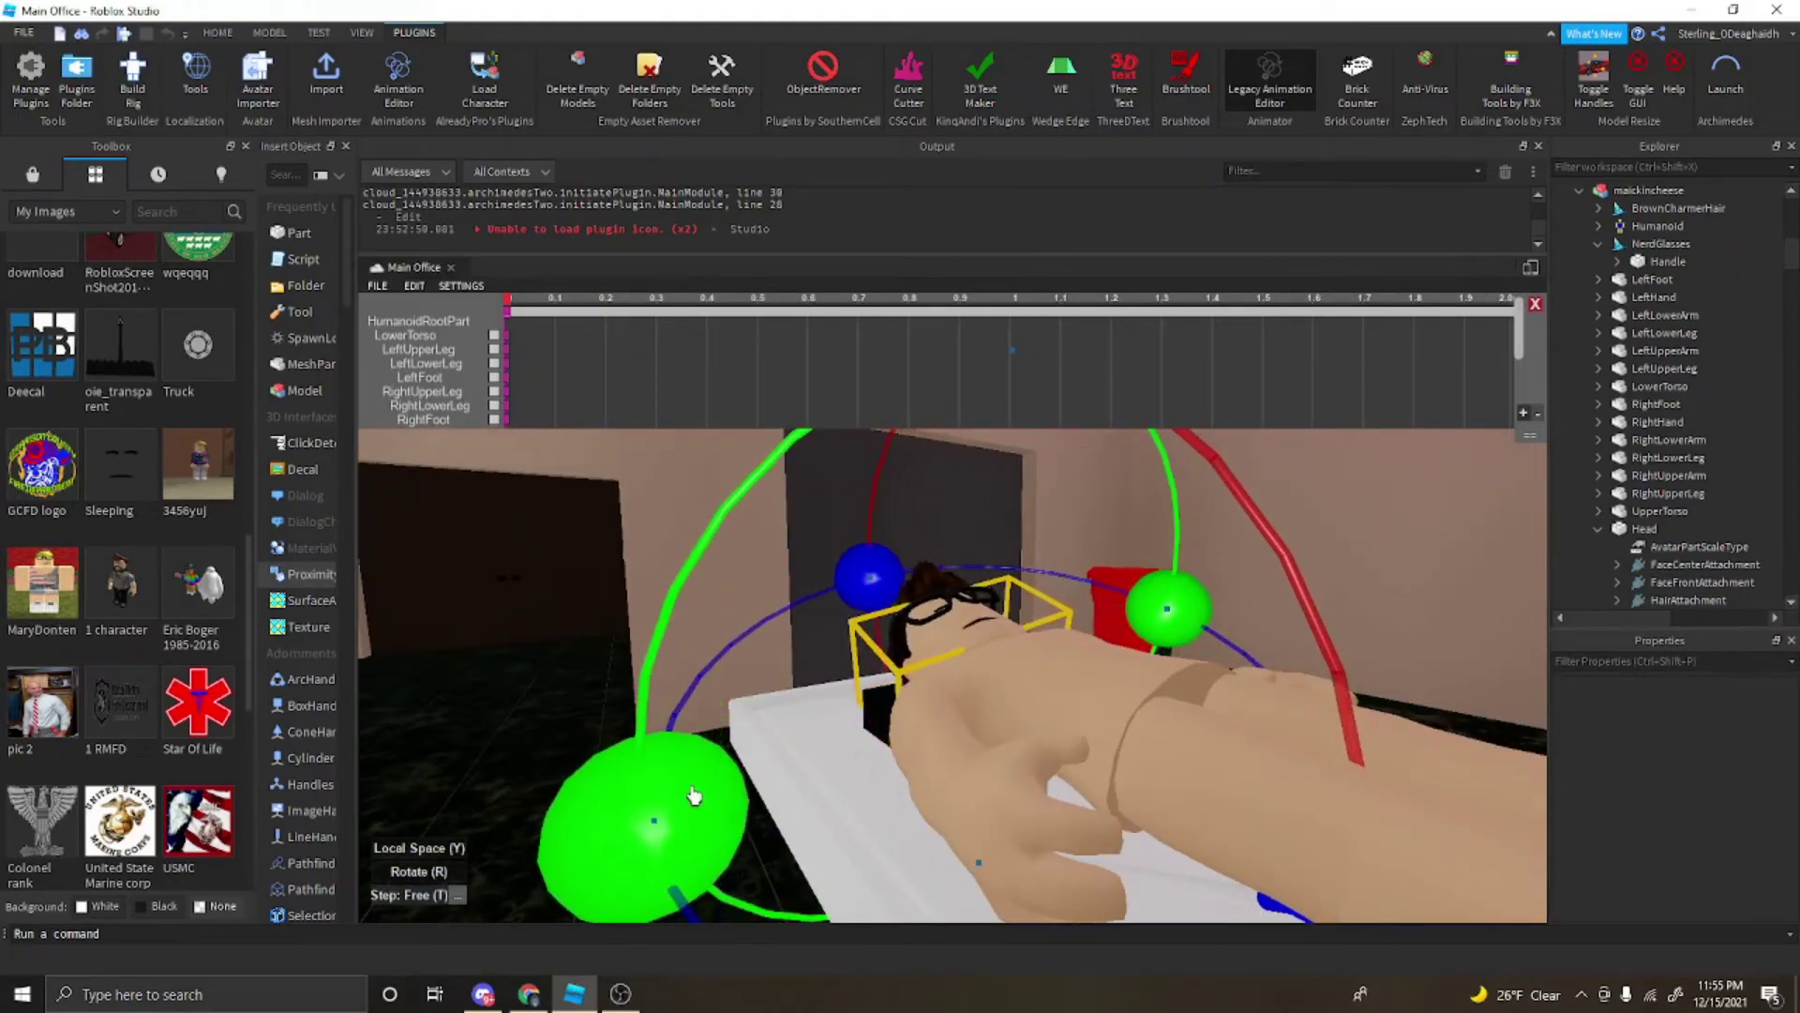
Step: Rotate the avatar's right arm segments to bring that arm up and across the chest
{"action": "left_click", "coordinate": [721, 685]}
{"action": "right_click_drag", "start_coordinate": [723, 684], "coordinate": [1046, 593]}
{"action": "left_click", "coordinate": [965, 671]}
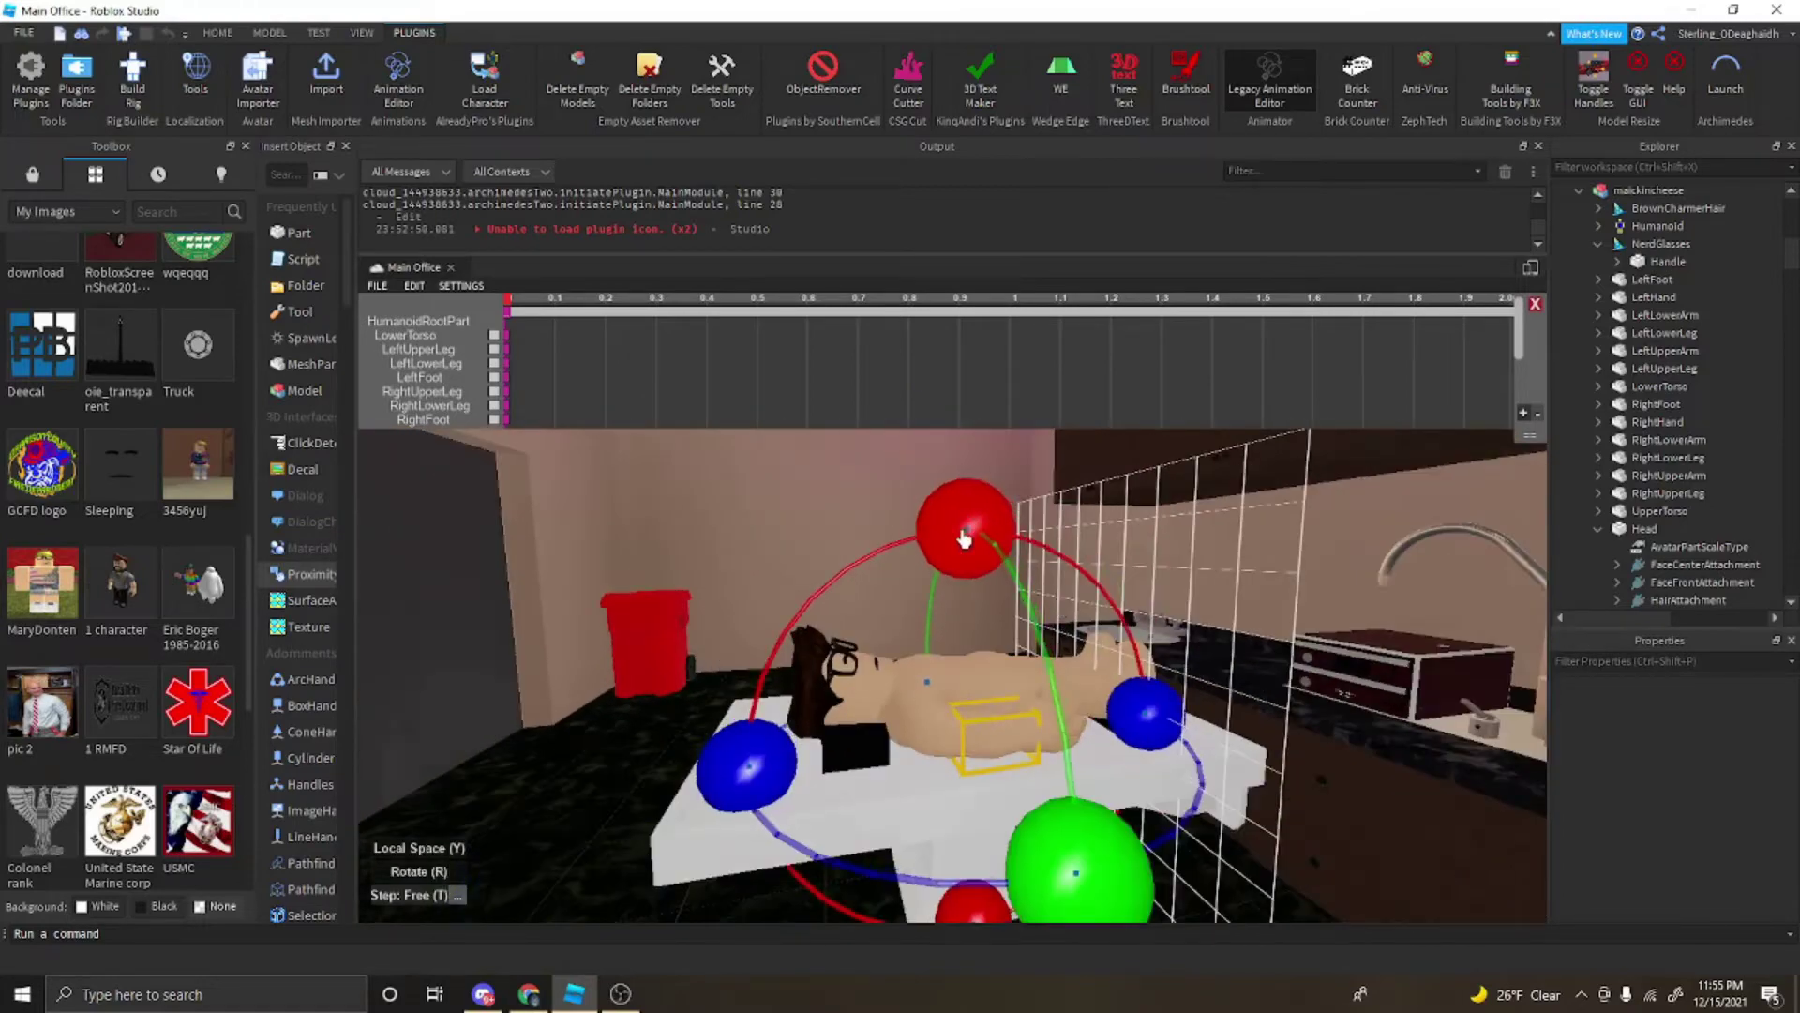
{"action": "left_click_drag", "start_coordinate": [964, 537], "coordinate": [870, 750]}
{"action": "right_click_drag", "start_coordinate": [893, 732], "coordinate": [1134, 746]}
{"action": "left_click_drag", "start_coordinate": [1135, 745], "coordinate": [885, 611]}
{"action": "right_click_drag", "start_coordinate": [885, 611], "coordinate": [880, 634]}
{"action": "left_click", "coordinate": [874, 644]}
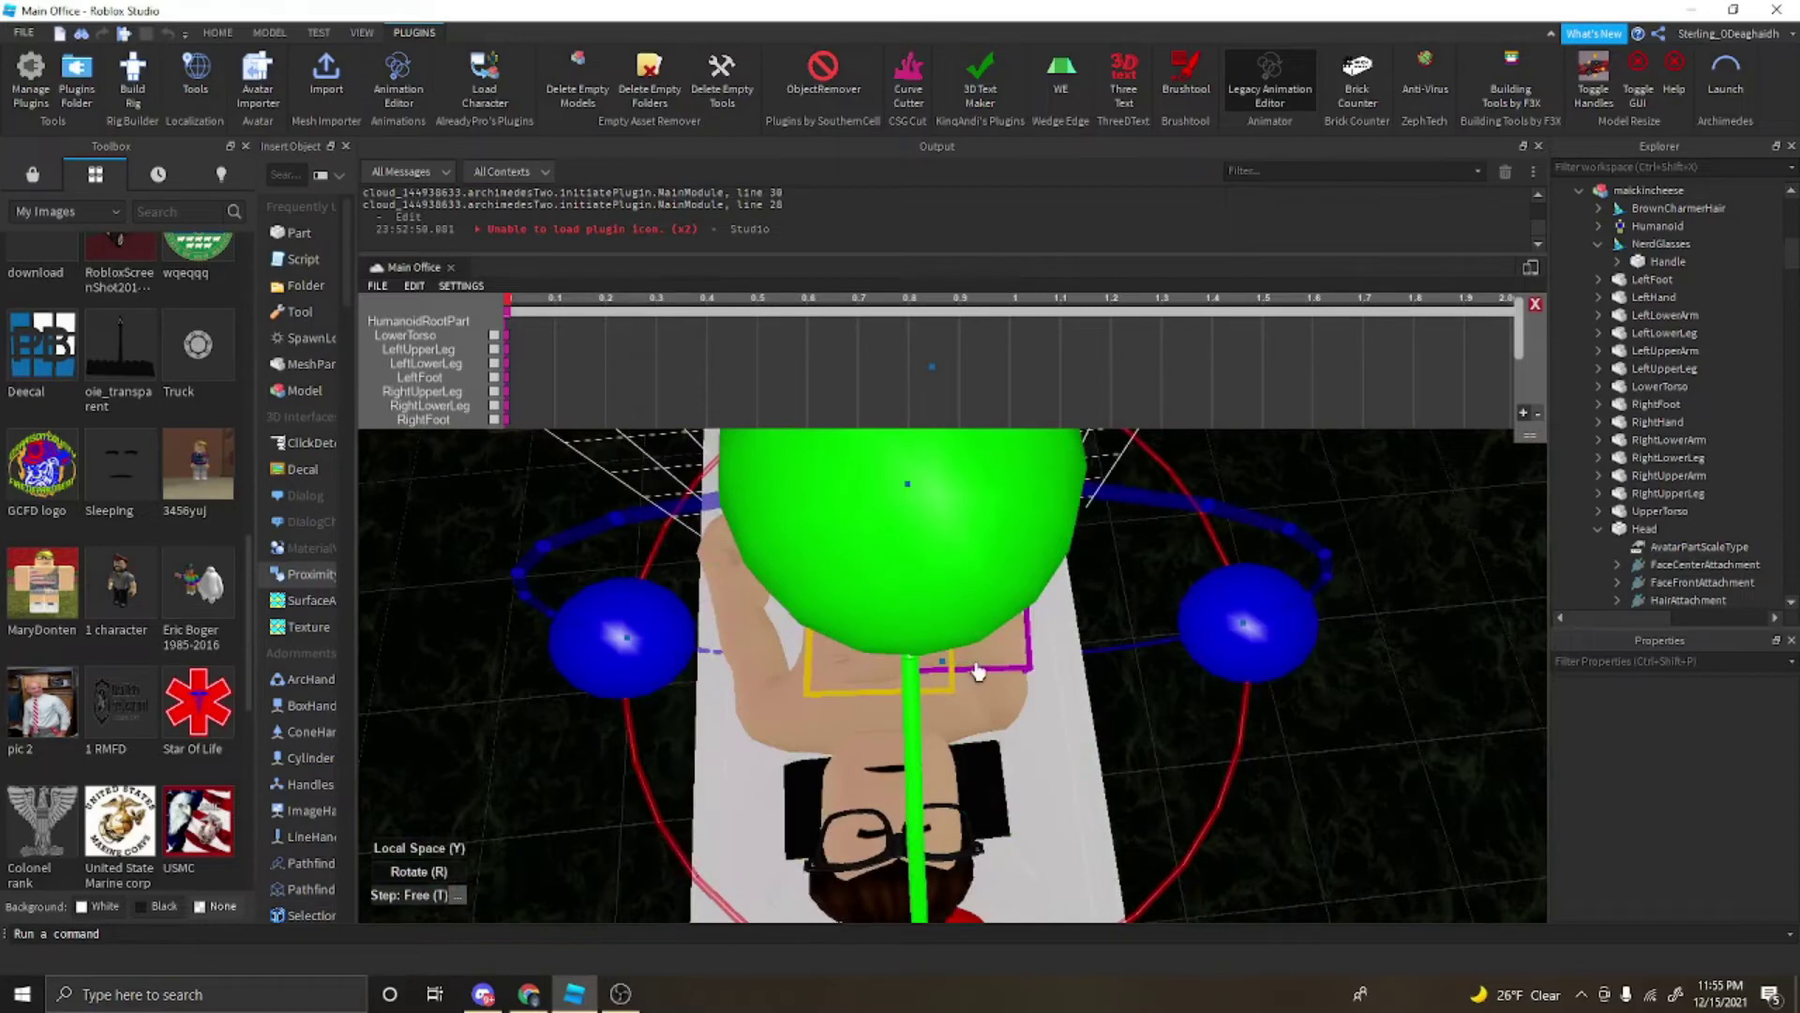
Step: Fine-tune the rotation of the right forearm and hand so they rest flat on the chest
{"action": "left_click", "coordinate": [1072, 654]}
{"action": "left_click", "coordinate": [966, 656]}
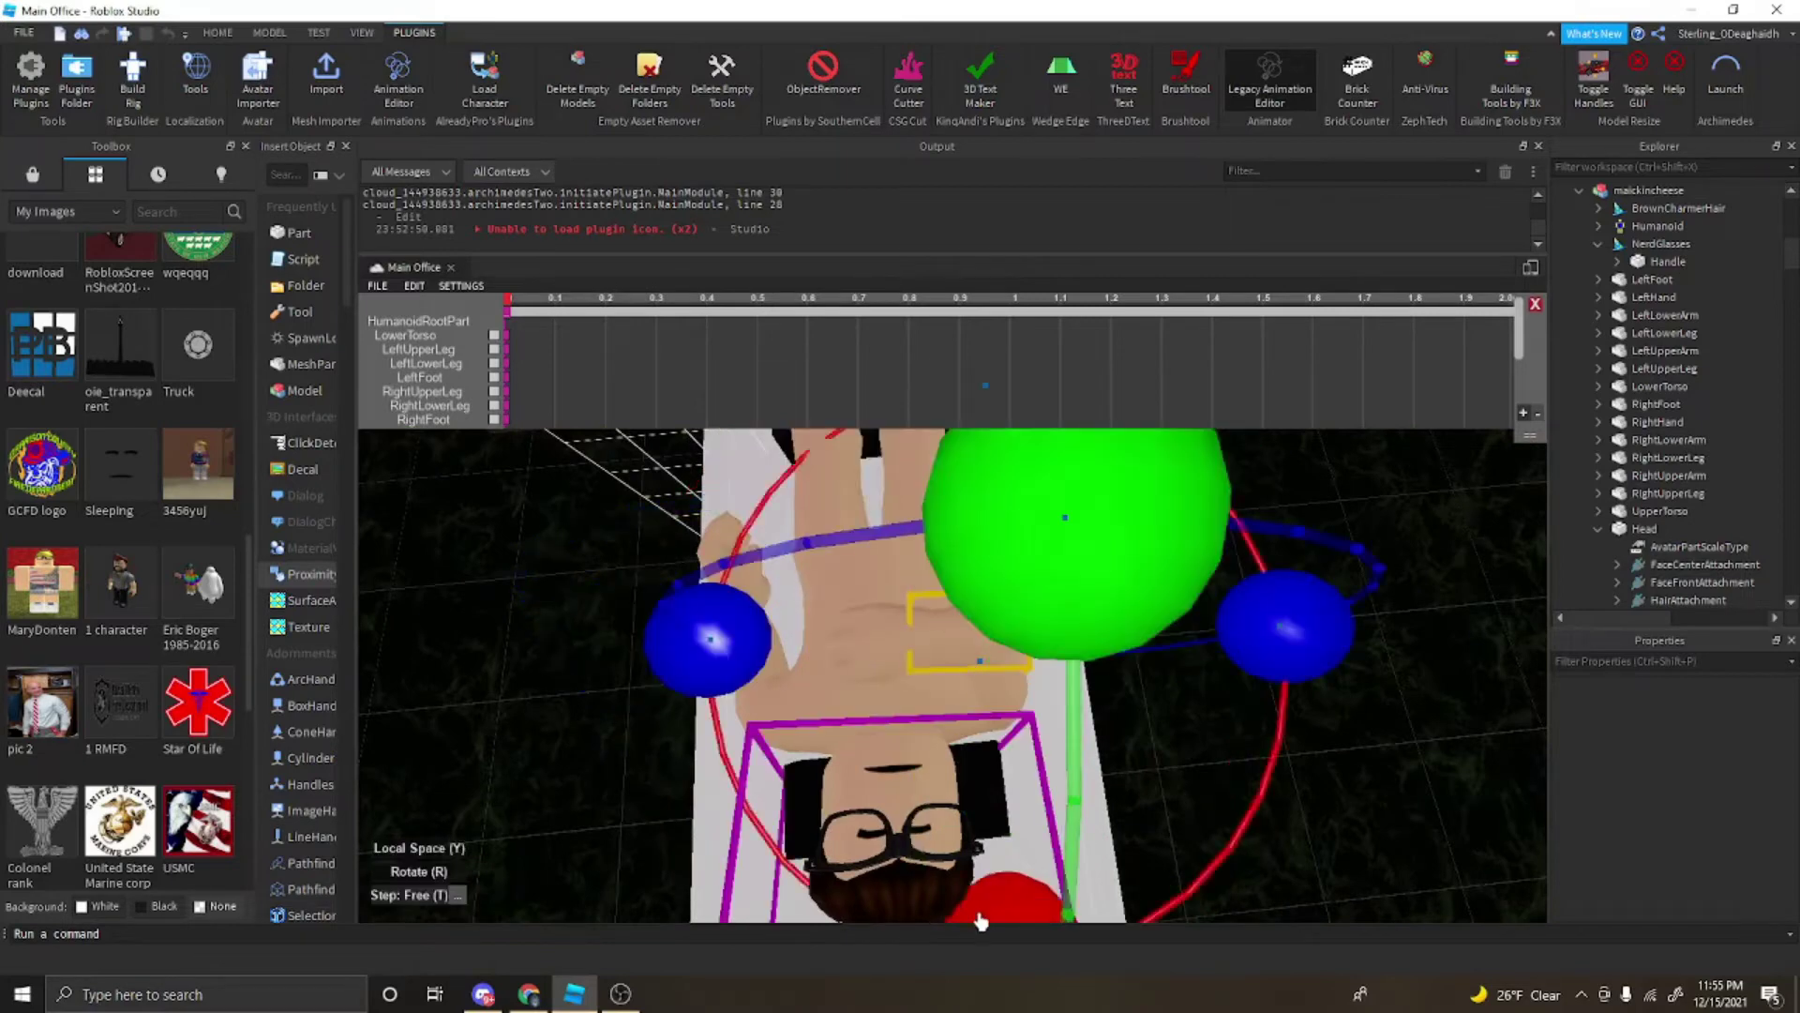
{"action": "left_click_drag", "start_coordinate": [978, 913], "coordinate": [881, 861]}
{"action": "left_click", "coordinate": [896, 574]}
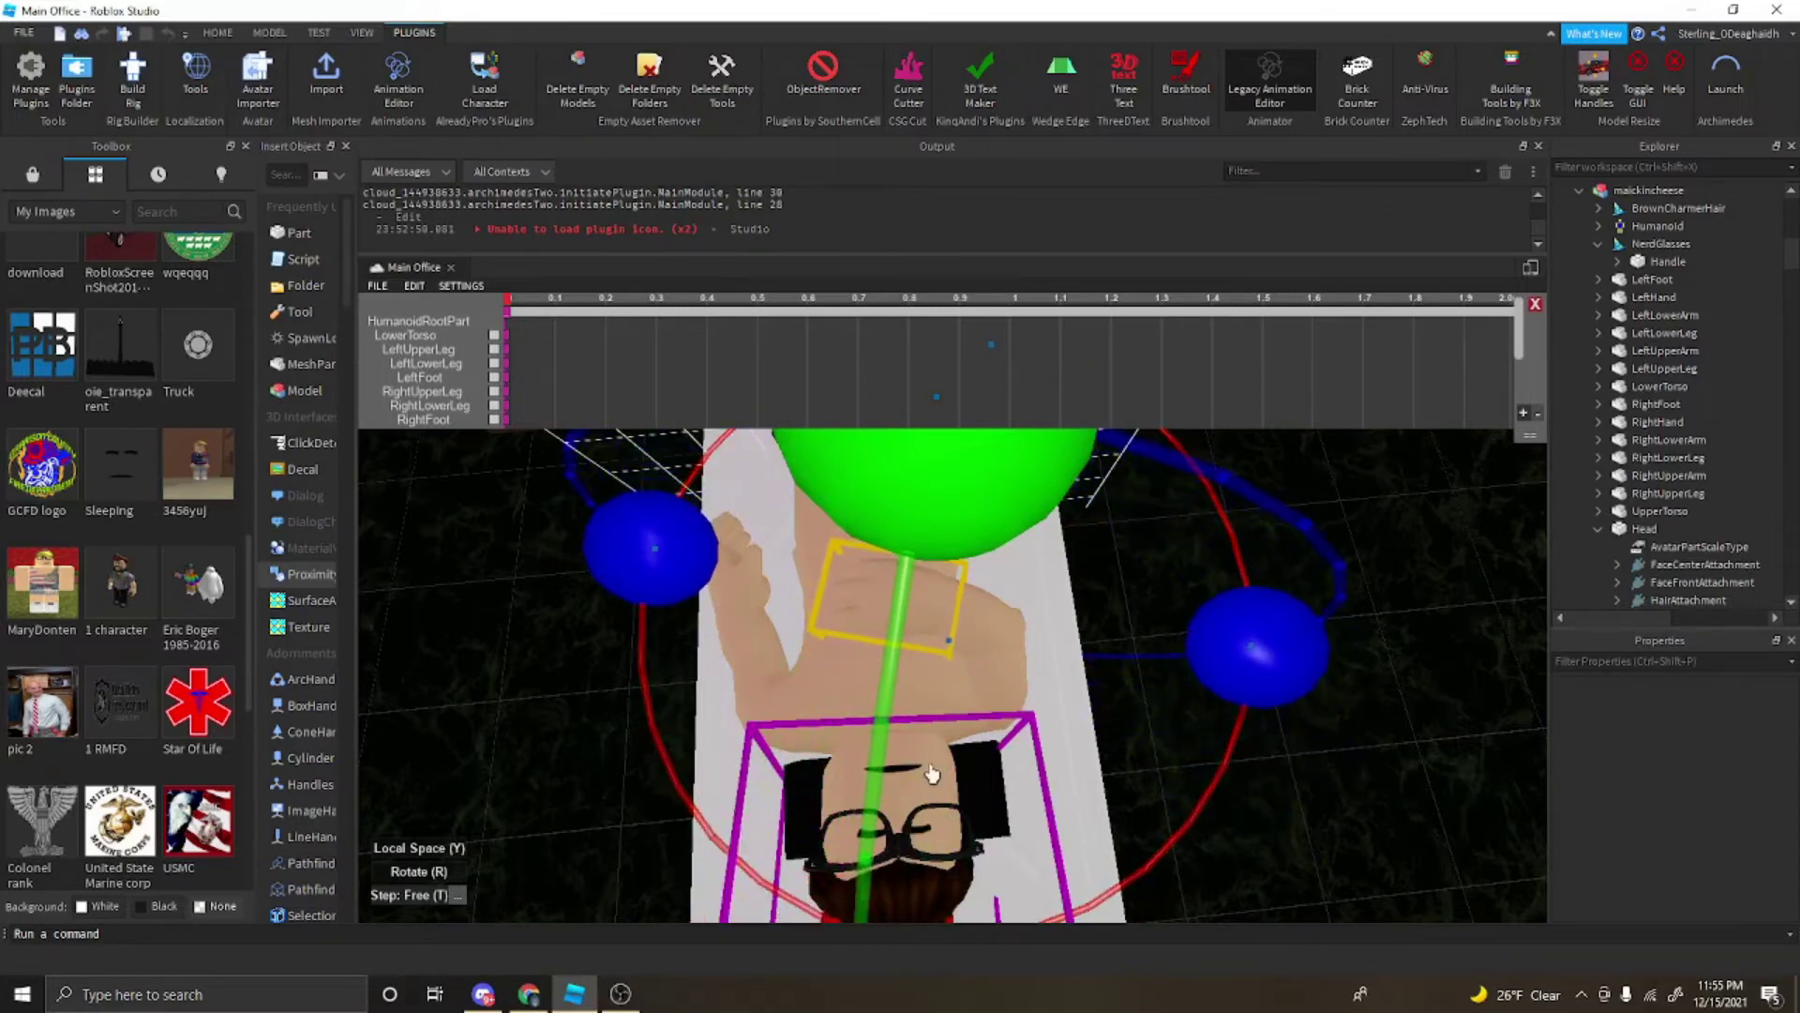
{"action": "right_click_drag", "start_coordinate": [928, 766], "coordinate": [1044, 736]}
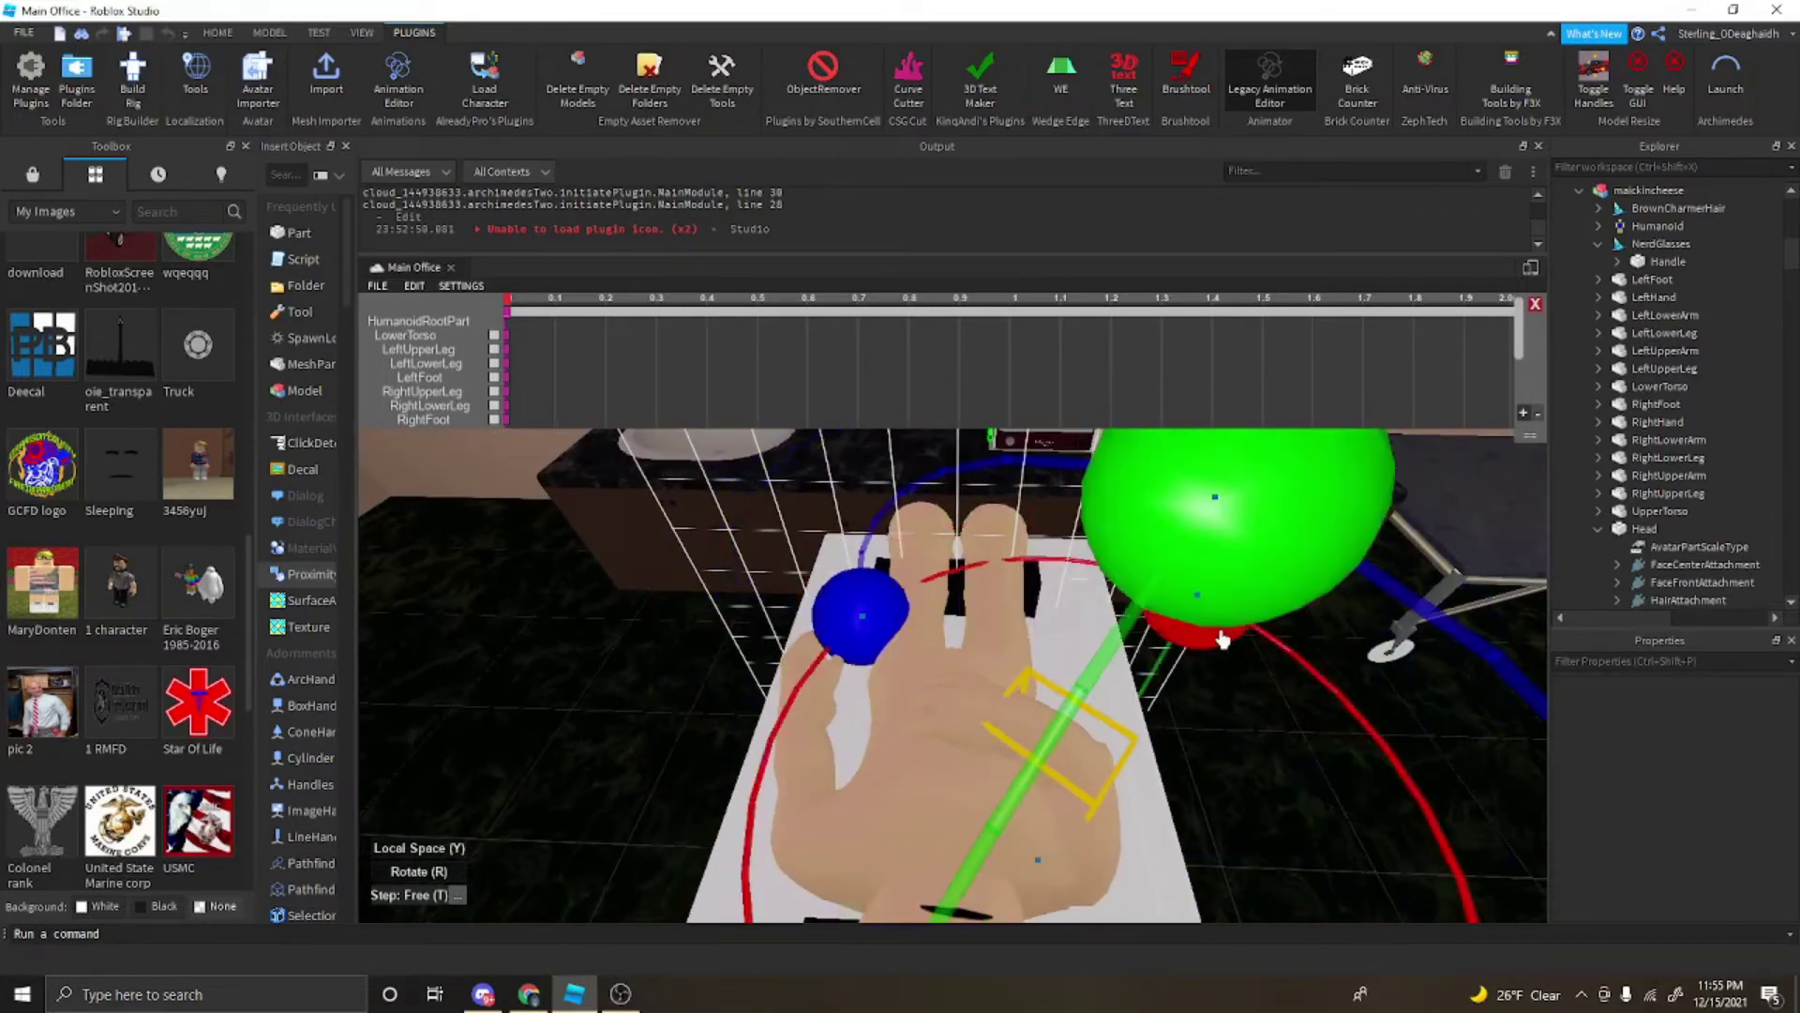
{"action": "left_click_drag", "start_coordinate": [1221, 639], "coordinate": [1231, 651]}
{"action": "left_click_drag", "start_coordinate": [1037, 756], "coordinate": [960, 747]}
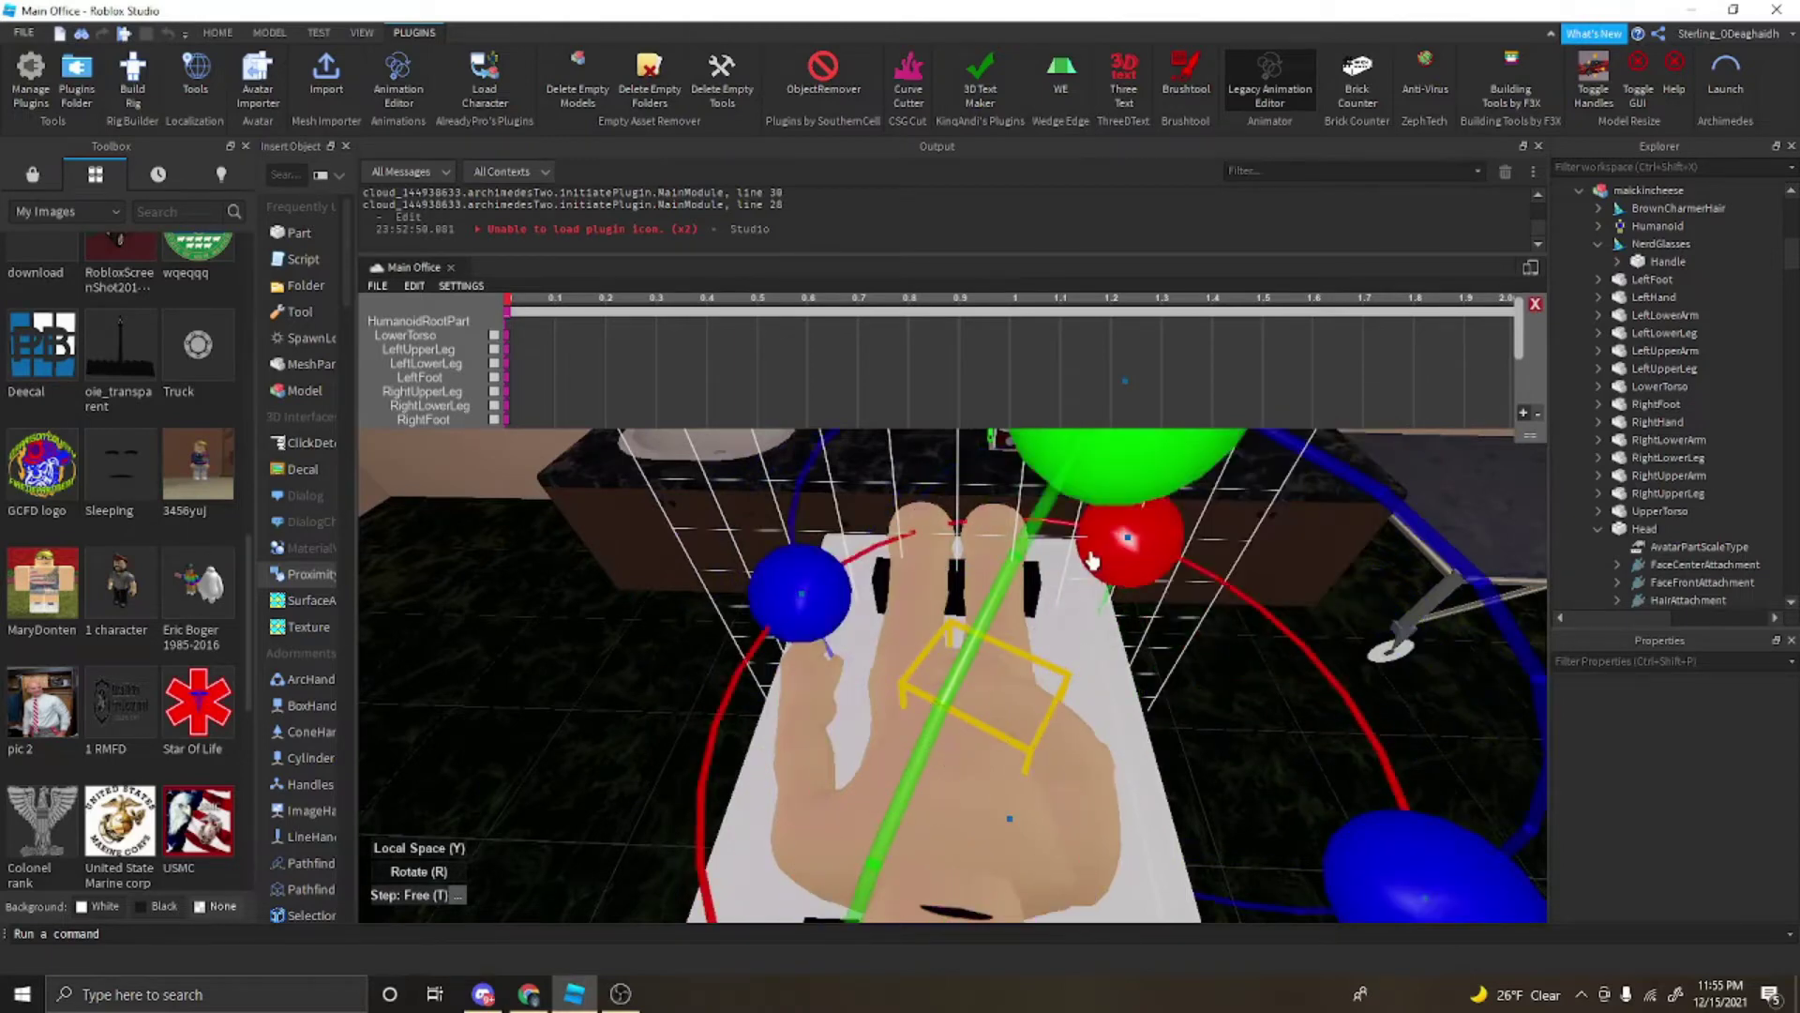
{"action": "left_click_drag", "start_coordinate": [1099, 557], "coordinate": [809, 766]}
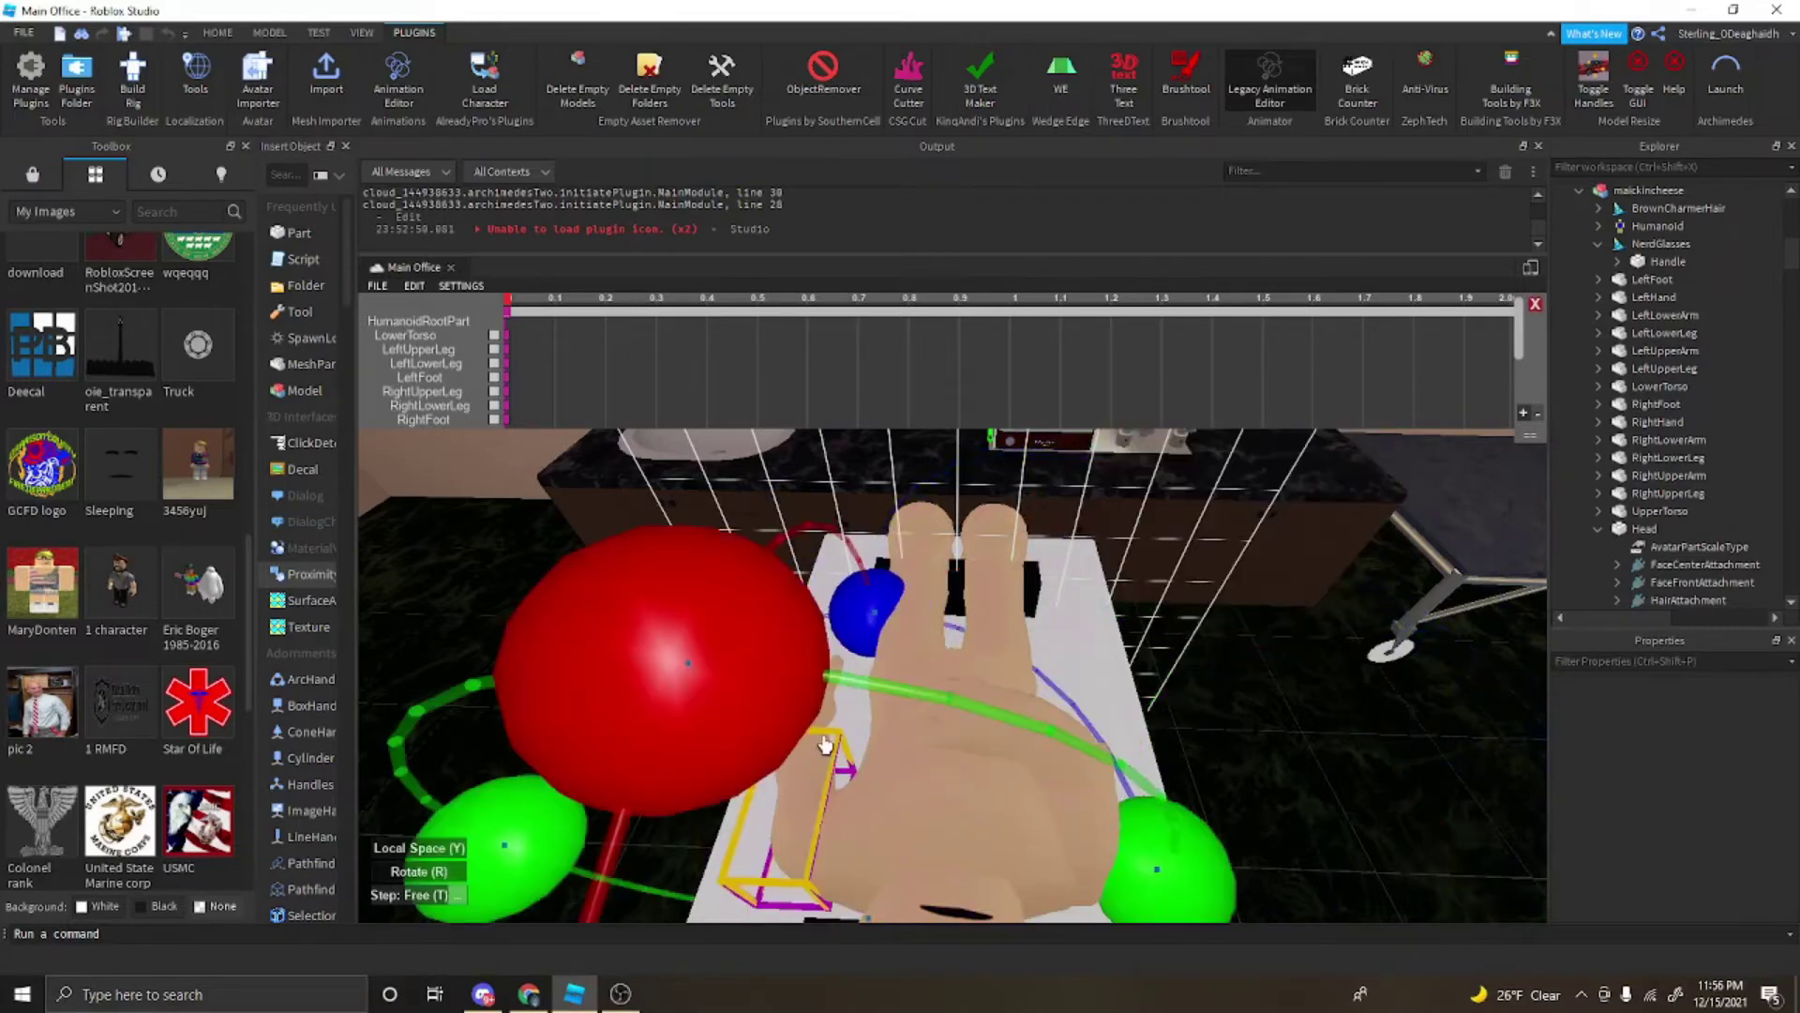
Step: Rotate the avatar's left arm upward from the table beside the torso
{"action": "left_click", "coordinate": [854, 730]}
{"action": "right_click_drag", "start_coordinate": [854, 730], "coordinate": [888, 622]}
{"action": "left_click", "coordinate": [872, 700]}
{"action": "left_click_drag", "start_coordinate": [913, 507], "coordinate": [1022, 783]}
{"action": "left_click", "coordinate": [937, 804]}
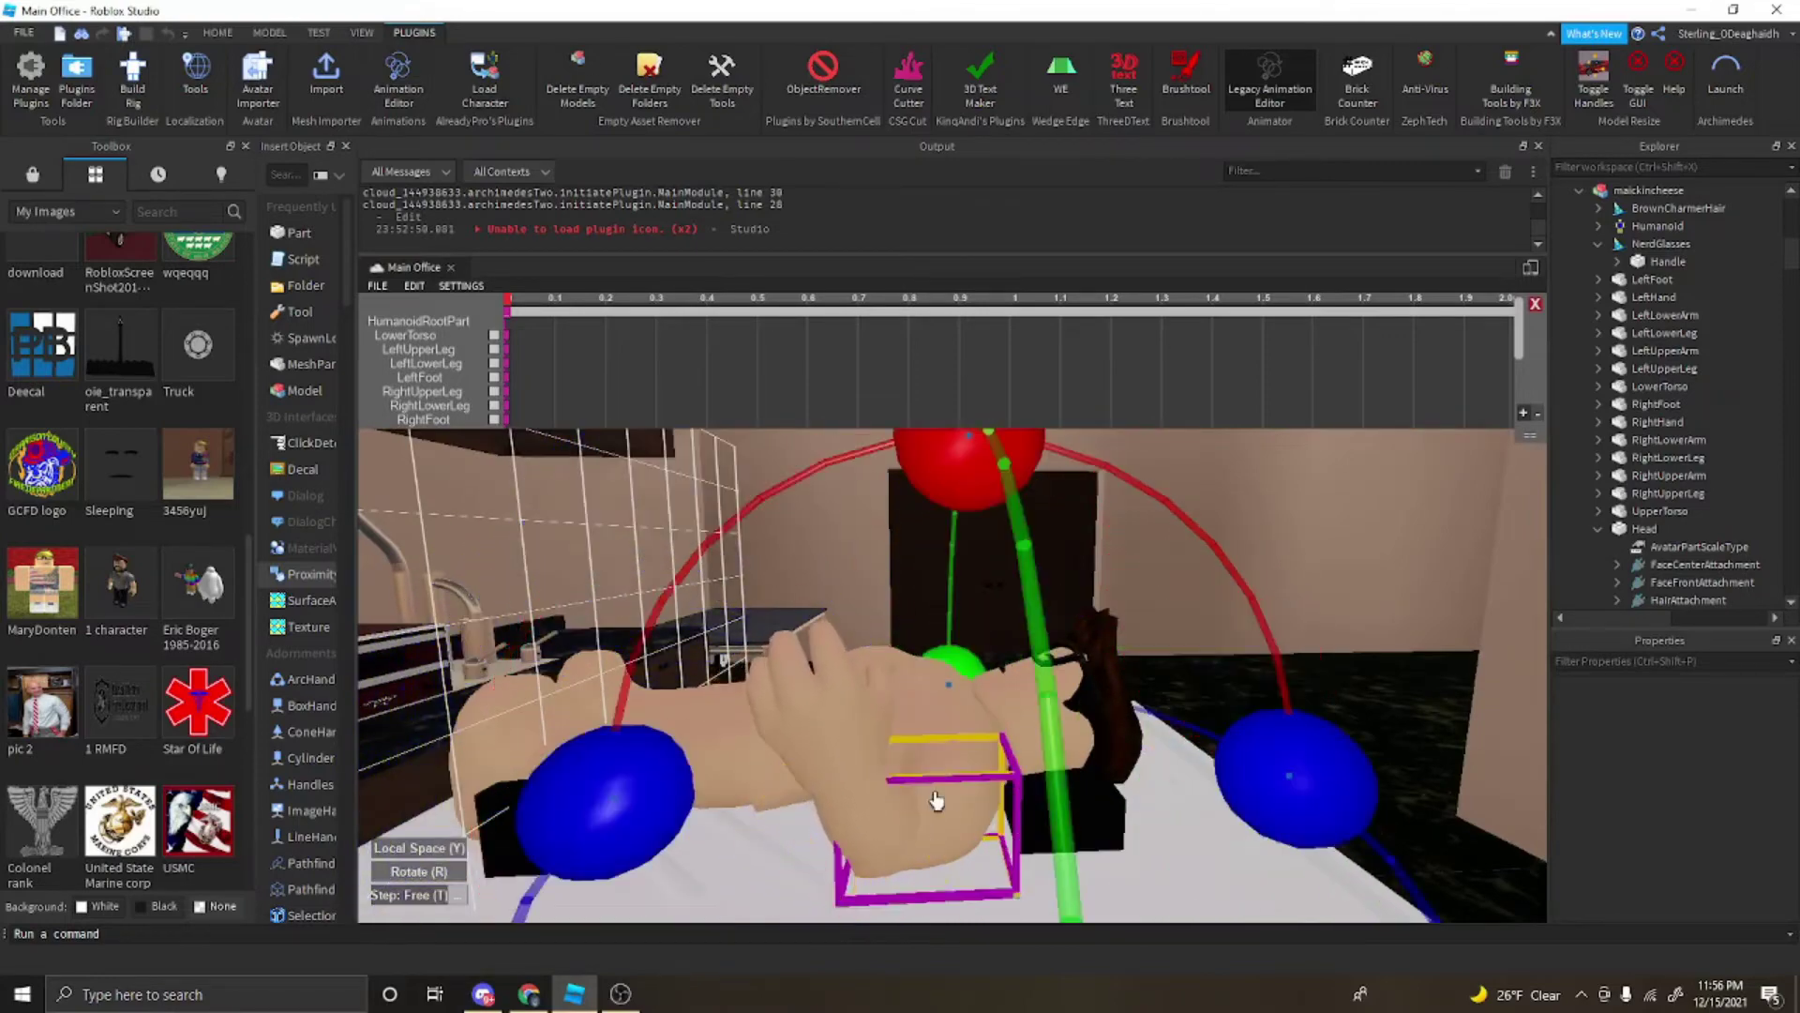
{"action": "right_click_drag", "start_coordinate": [936, 804], "coordinate": [937, 803]}
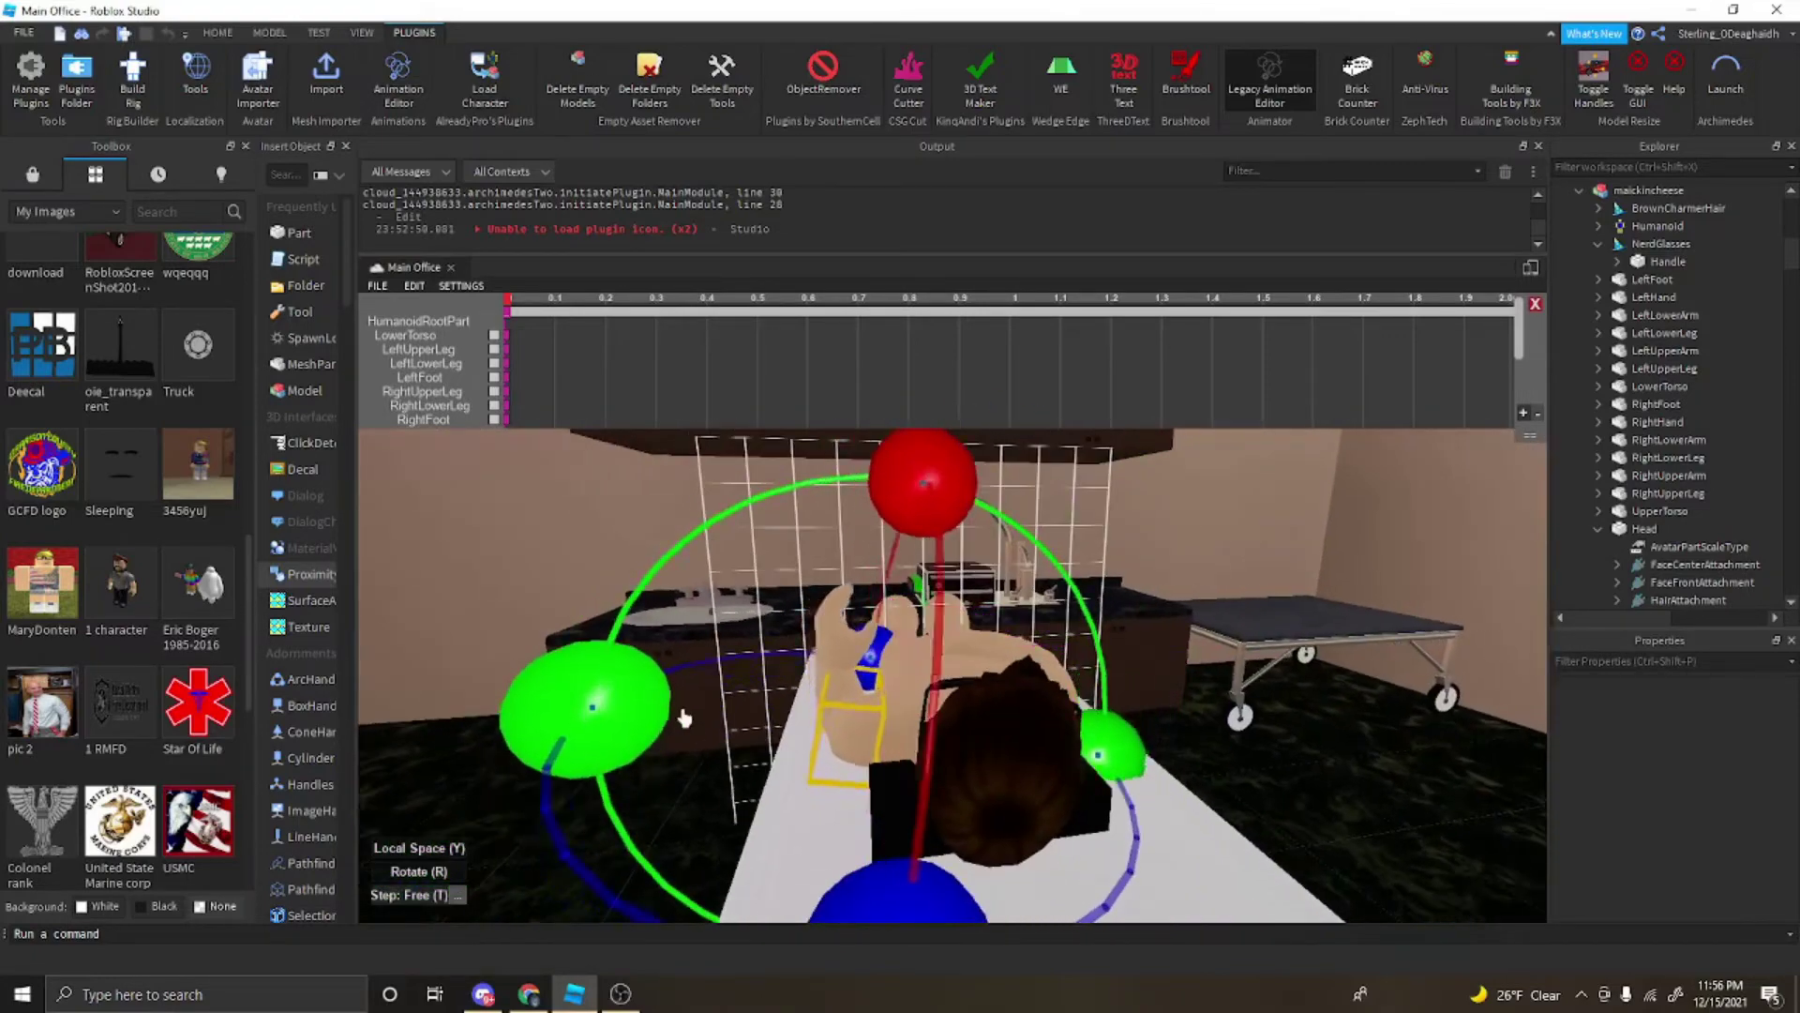
Step: Fold the left forearm and hand across the chest over the right arm and check the pose from several angles
{"action": "left_click_drag", "start_coordinate": [683, 718], "coordinate": [873, 707]}
{"action": "scroll", "coordinate": [888, 691], "scroll_direction": "up", "scroll_amount": 3}
{"action": "right_click_drag", "start_coordinate": [887, 691], "coordinate": [888, 691]}
{"action": "left_click_drag", "start_coordinate": [1053, 482], "coordinate": [1062, 479]}
{"action": "right_click_drag", "start_coordinate": [1090, 608], "coordinate": [1097, 627]}
{"action": "left_click", "coordinate": [1000, 523]}
{"action": "scroll", "coordinate": [1073, 540], "scroll_direction": "down", "scroll_amount": 5}
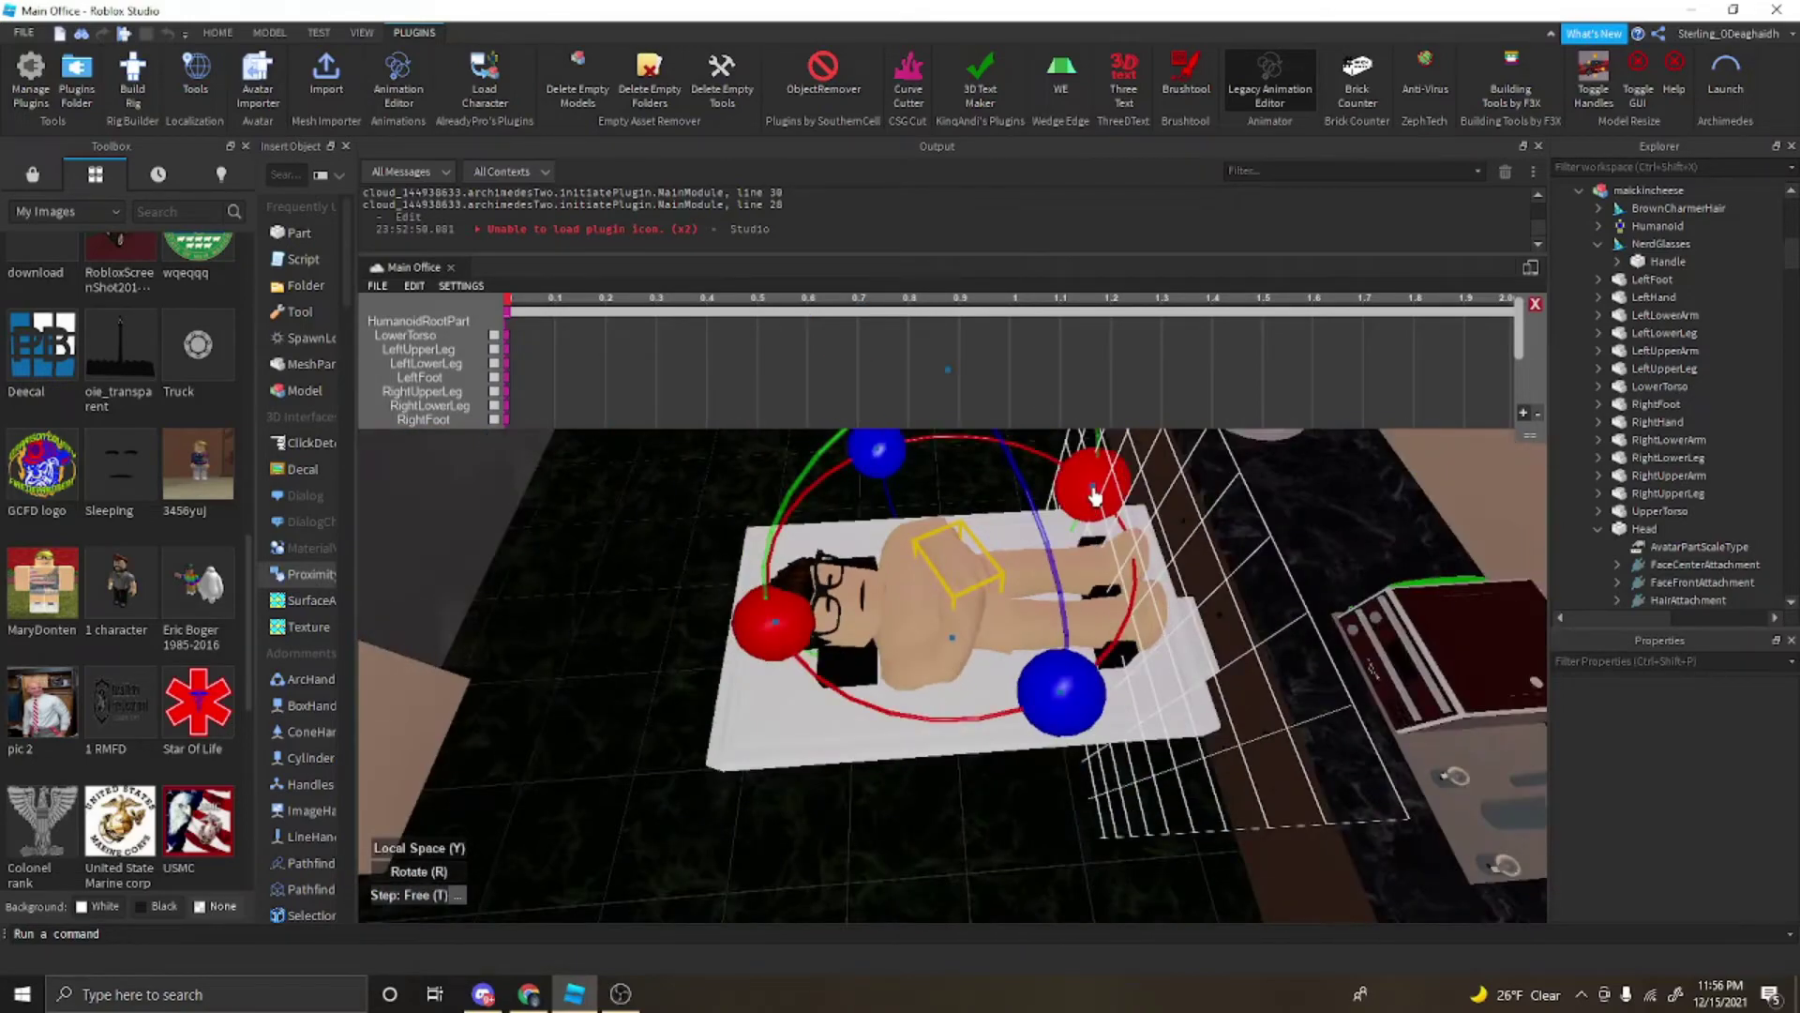
{"action": "scroll", "coordinate": [1099, 517], "scroll_direction": "up", "scroll_amount": 10}
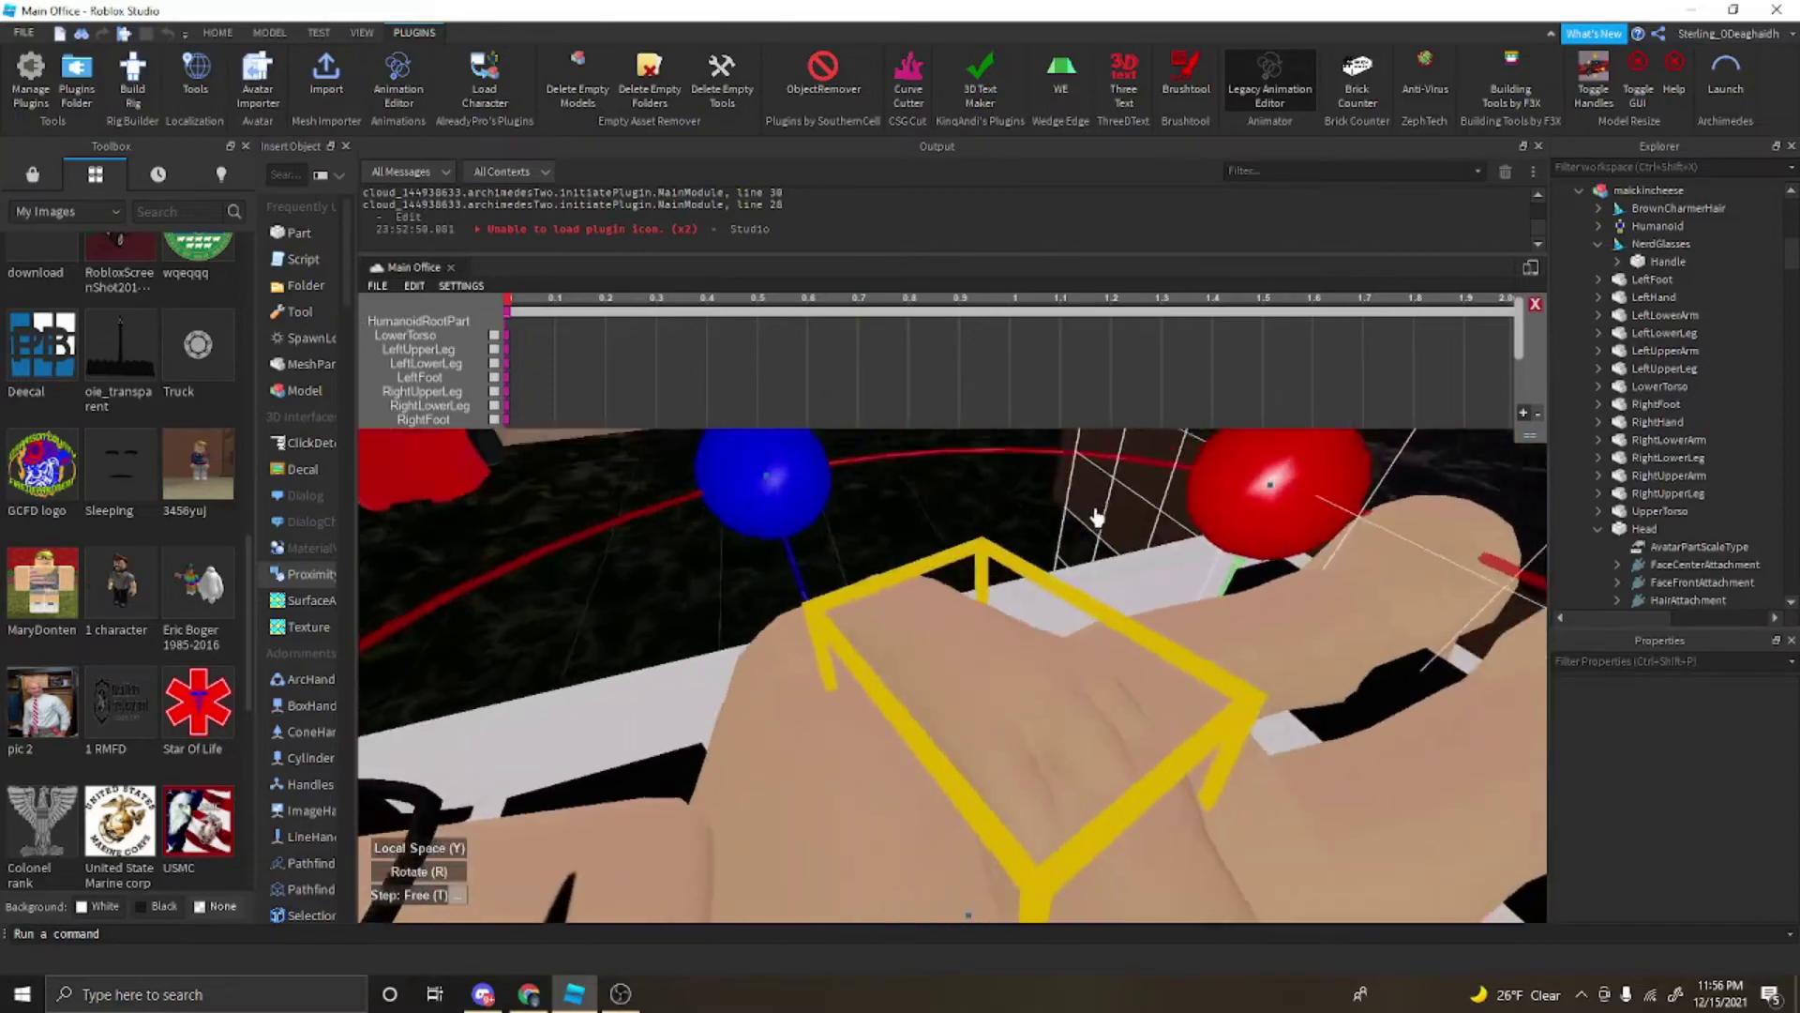
{"action": "right_click_drag", "start_coordinate": [1099, 521], "coordinate": [1097, 519]}
{"action": "scroll", "coordinate": [1097, 519], "scroll_direction": "down", "scroll_amount": 5}
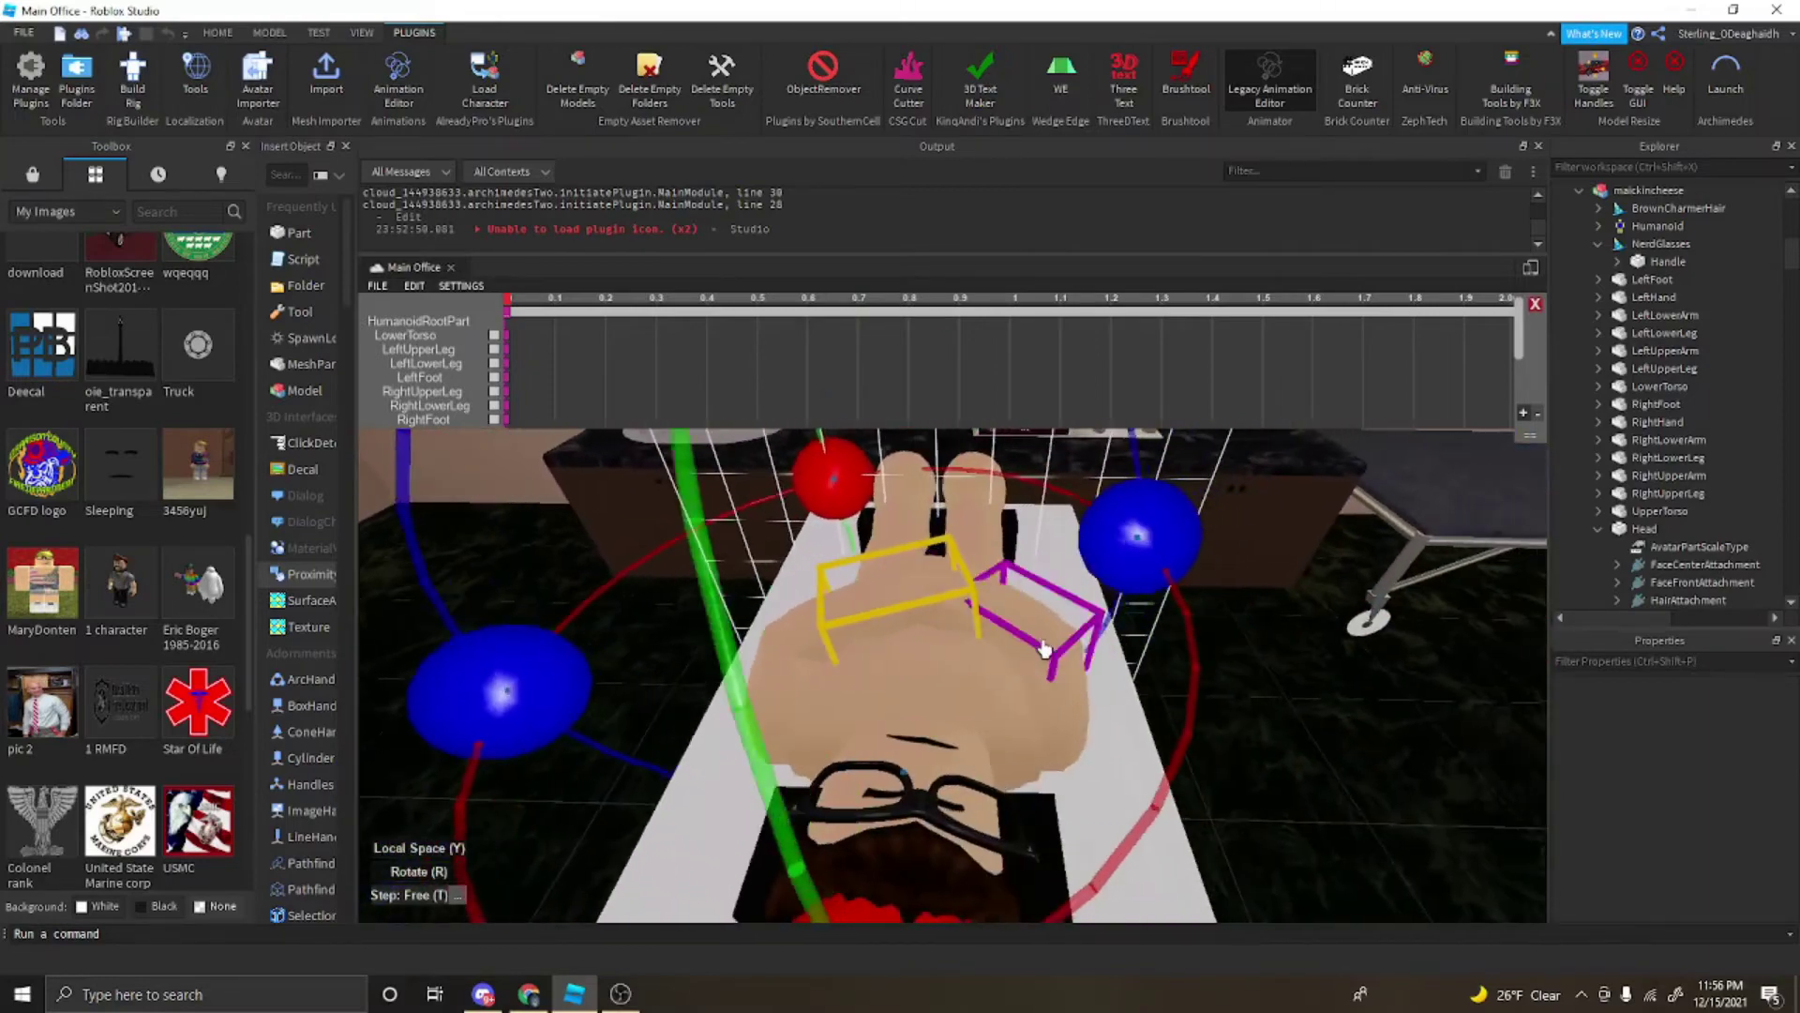
{"action": "right_click_drag", "start_coordinate": [1065, 739], "coordinate": [1099, 622]}
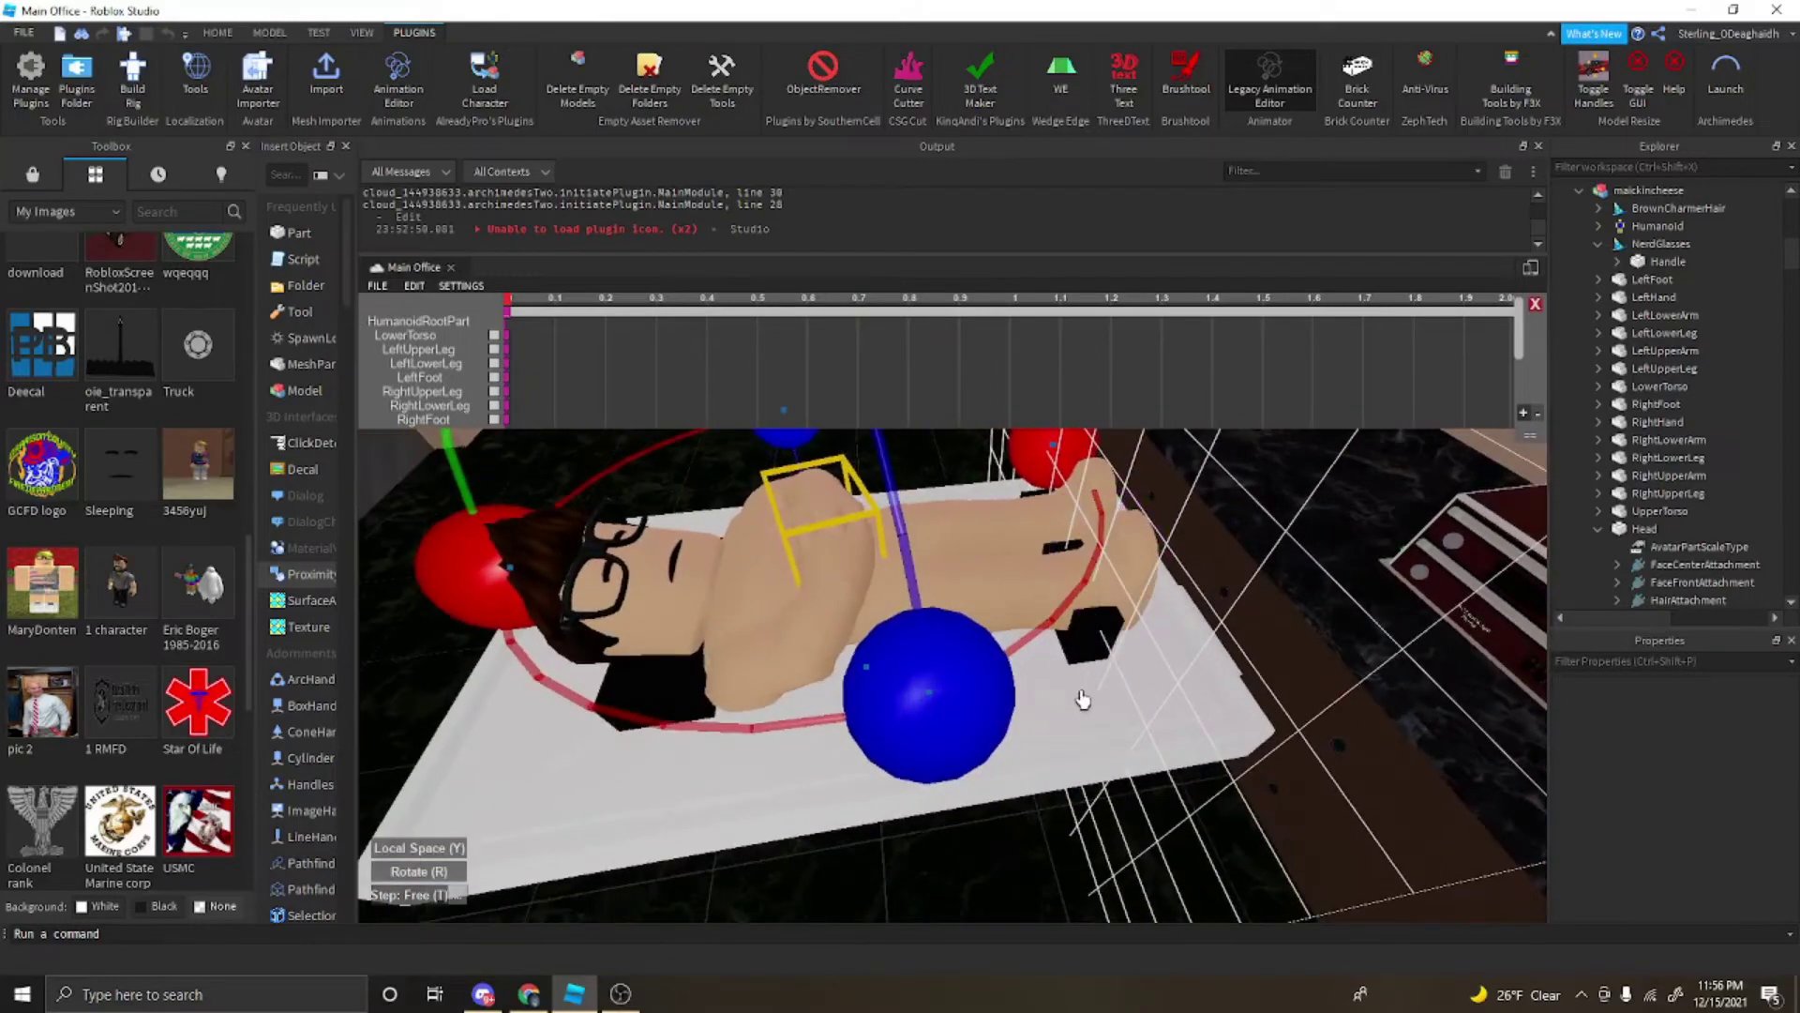
Step: Anchor the whole avatar model and close the Legacy Animation Editor, accepting the loss of unsaved progress
{"action": "left_click", "coordinate": [1083, 699]}
{"action": "left_click", "coordinate": [1630, 192]}
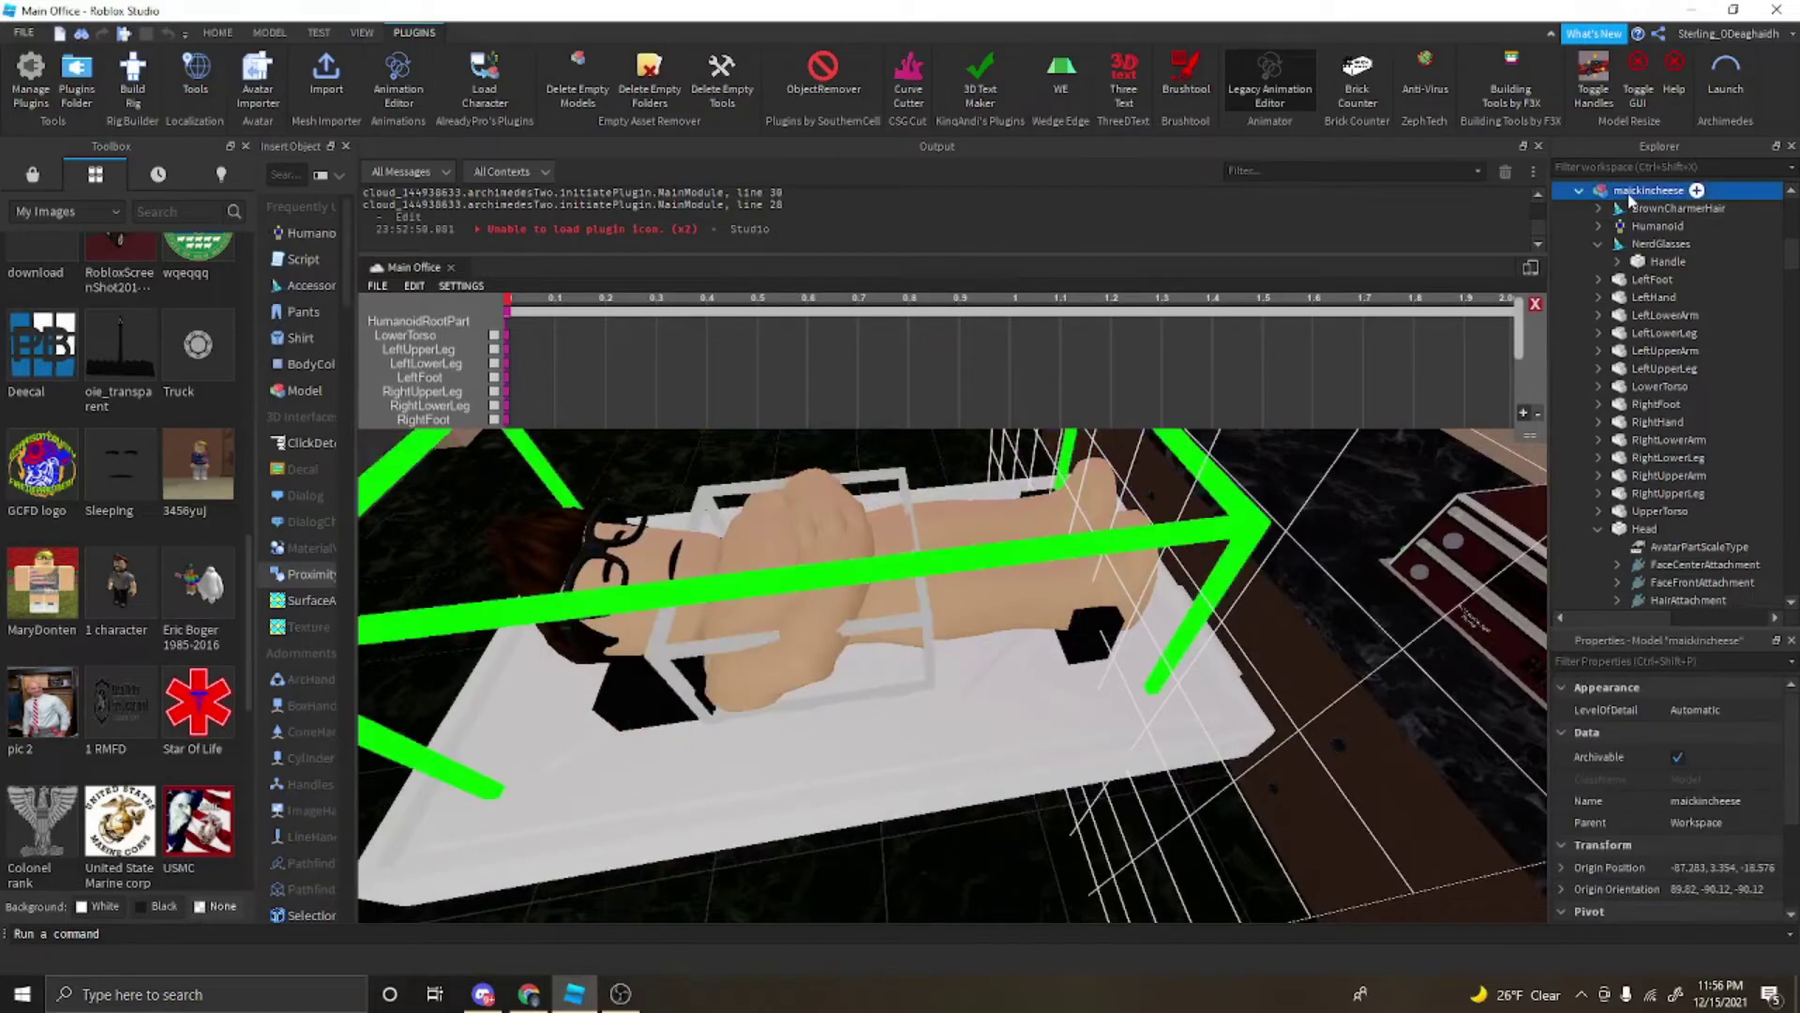
{"action": "left_click", "coordinate": [269, 32]}
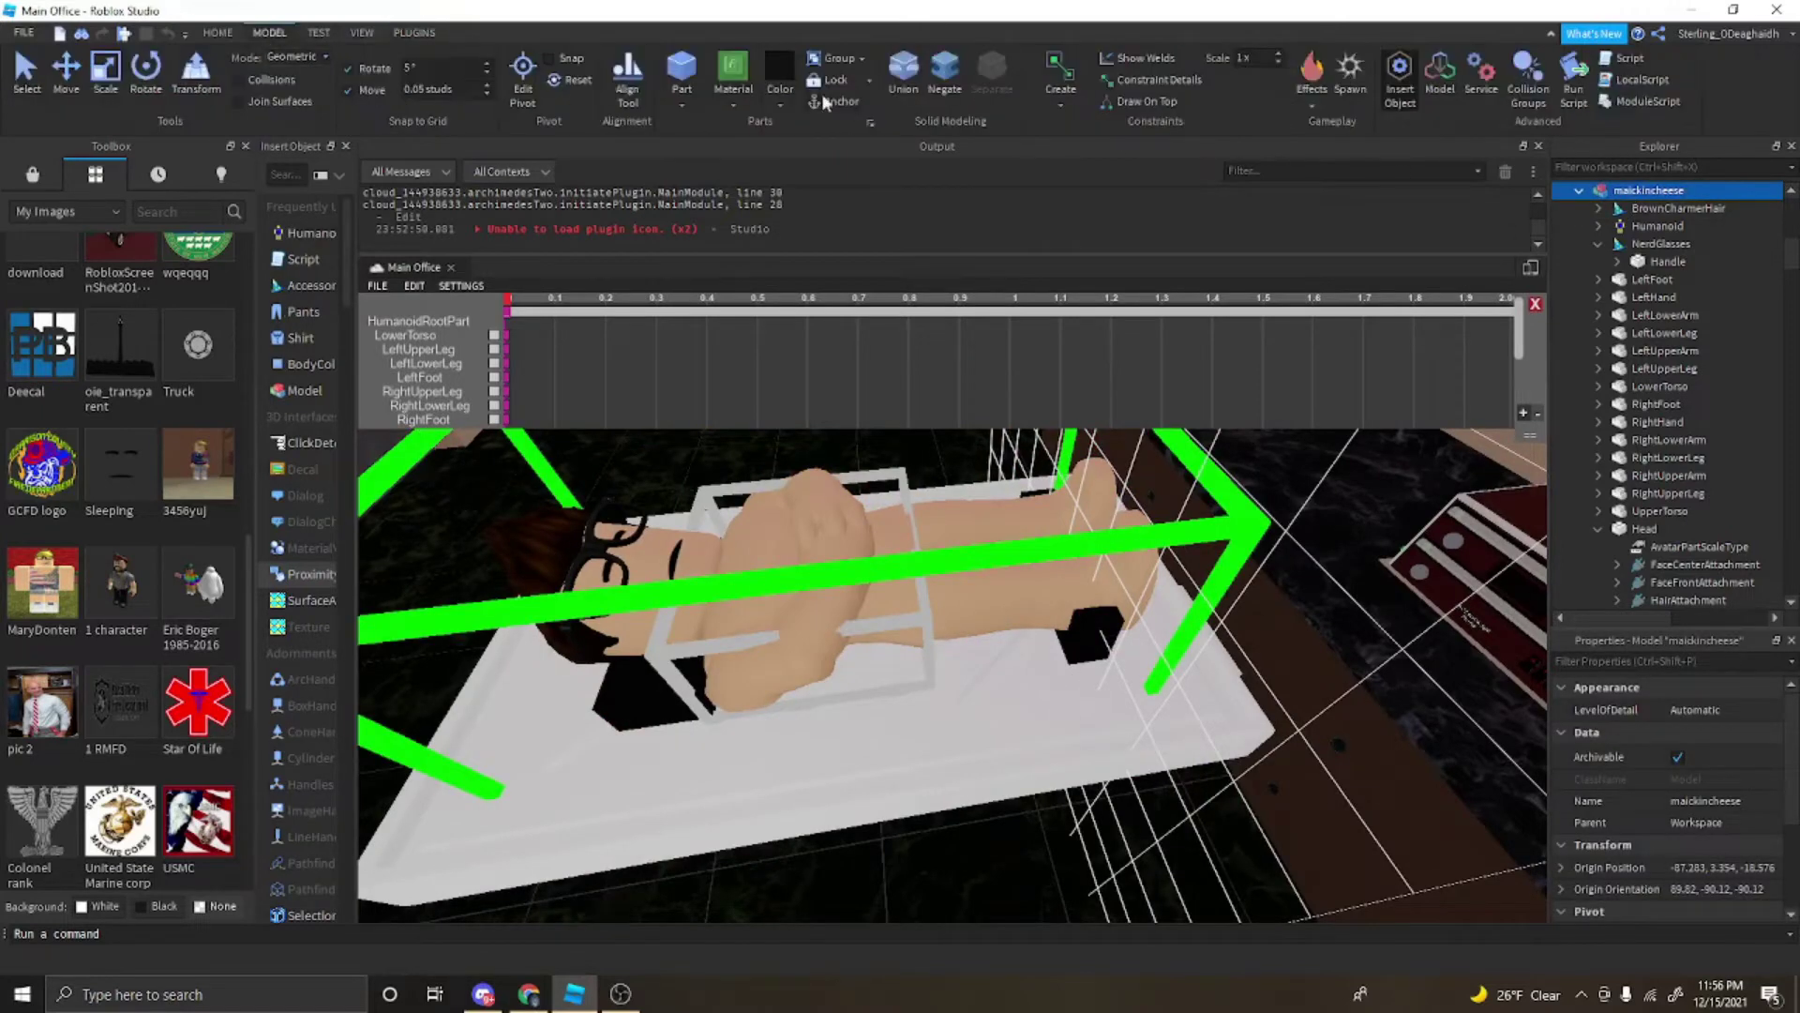
{"action": "left_click", "coordinate": [1535, 303]}
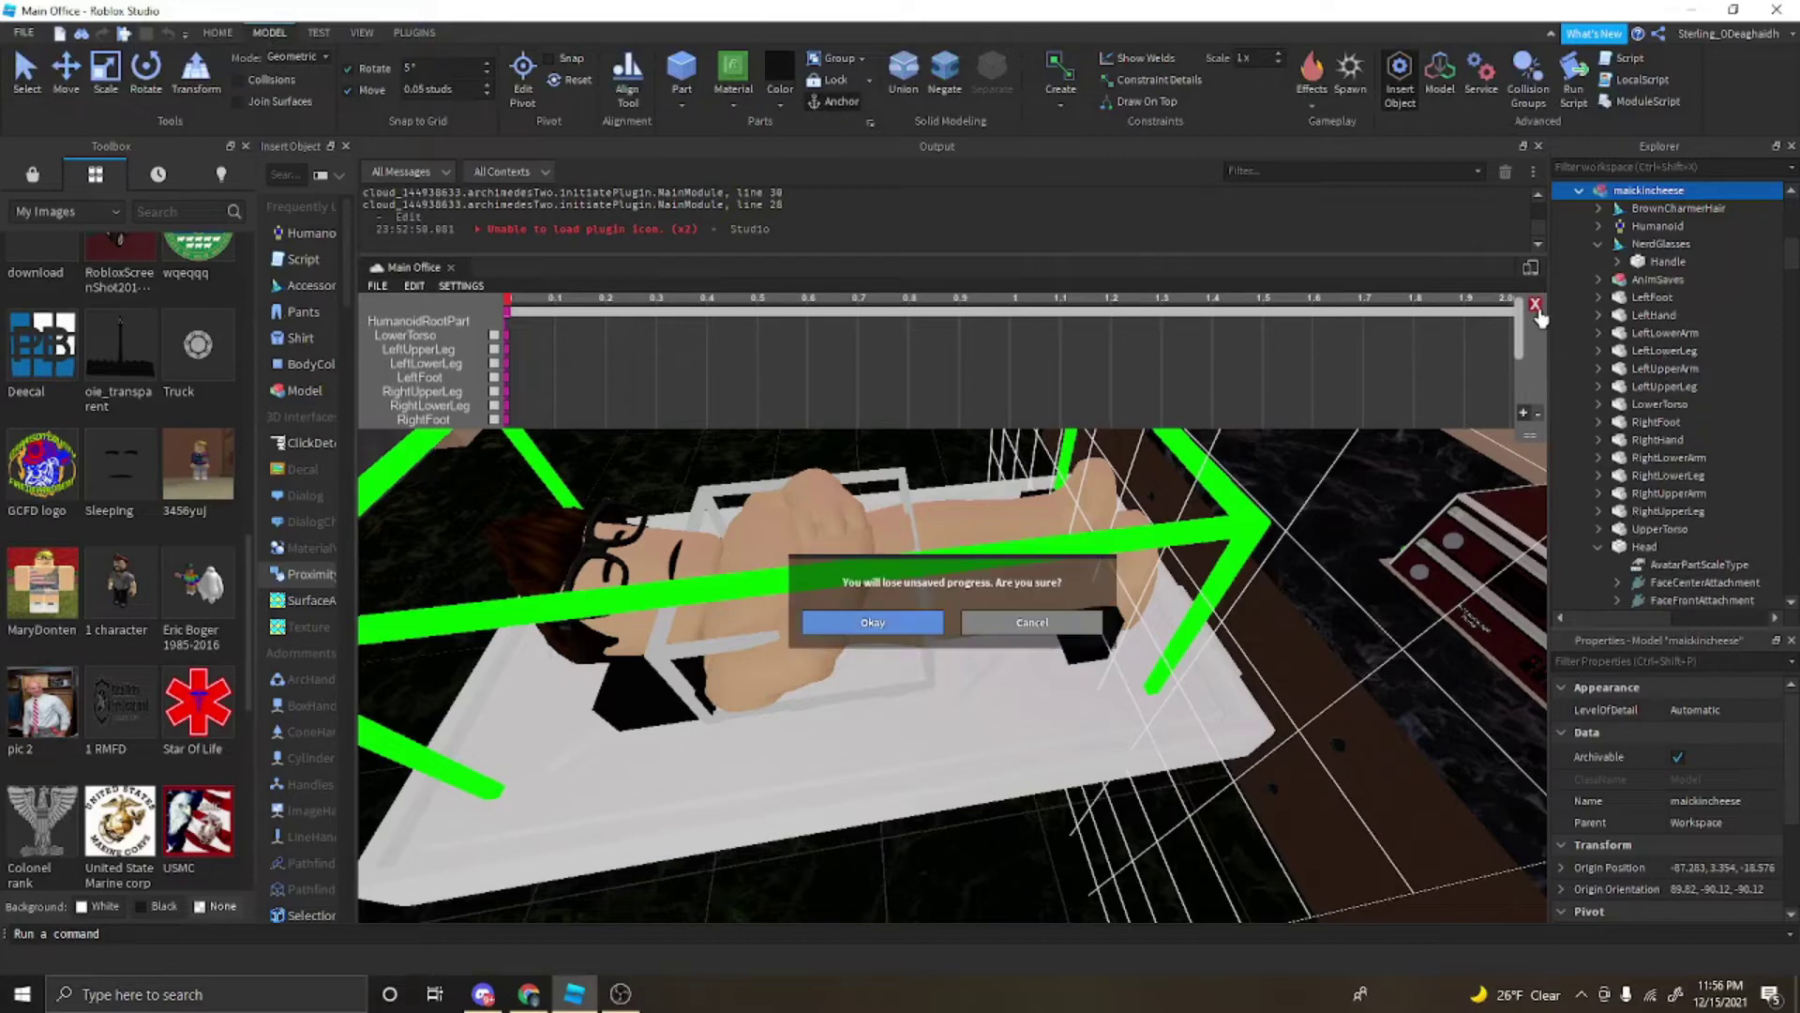
{"action": "left_click", "coordinate": [930, 621]}
{"action": "left_click", "coordinate": [1048, 849]}
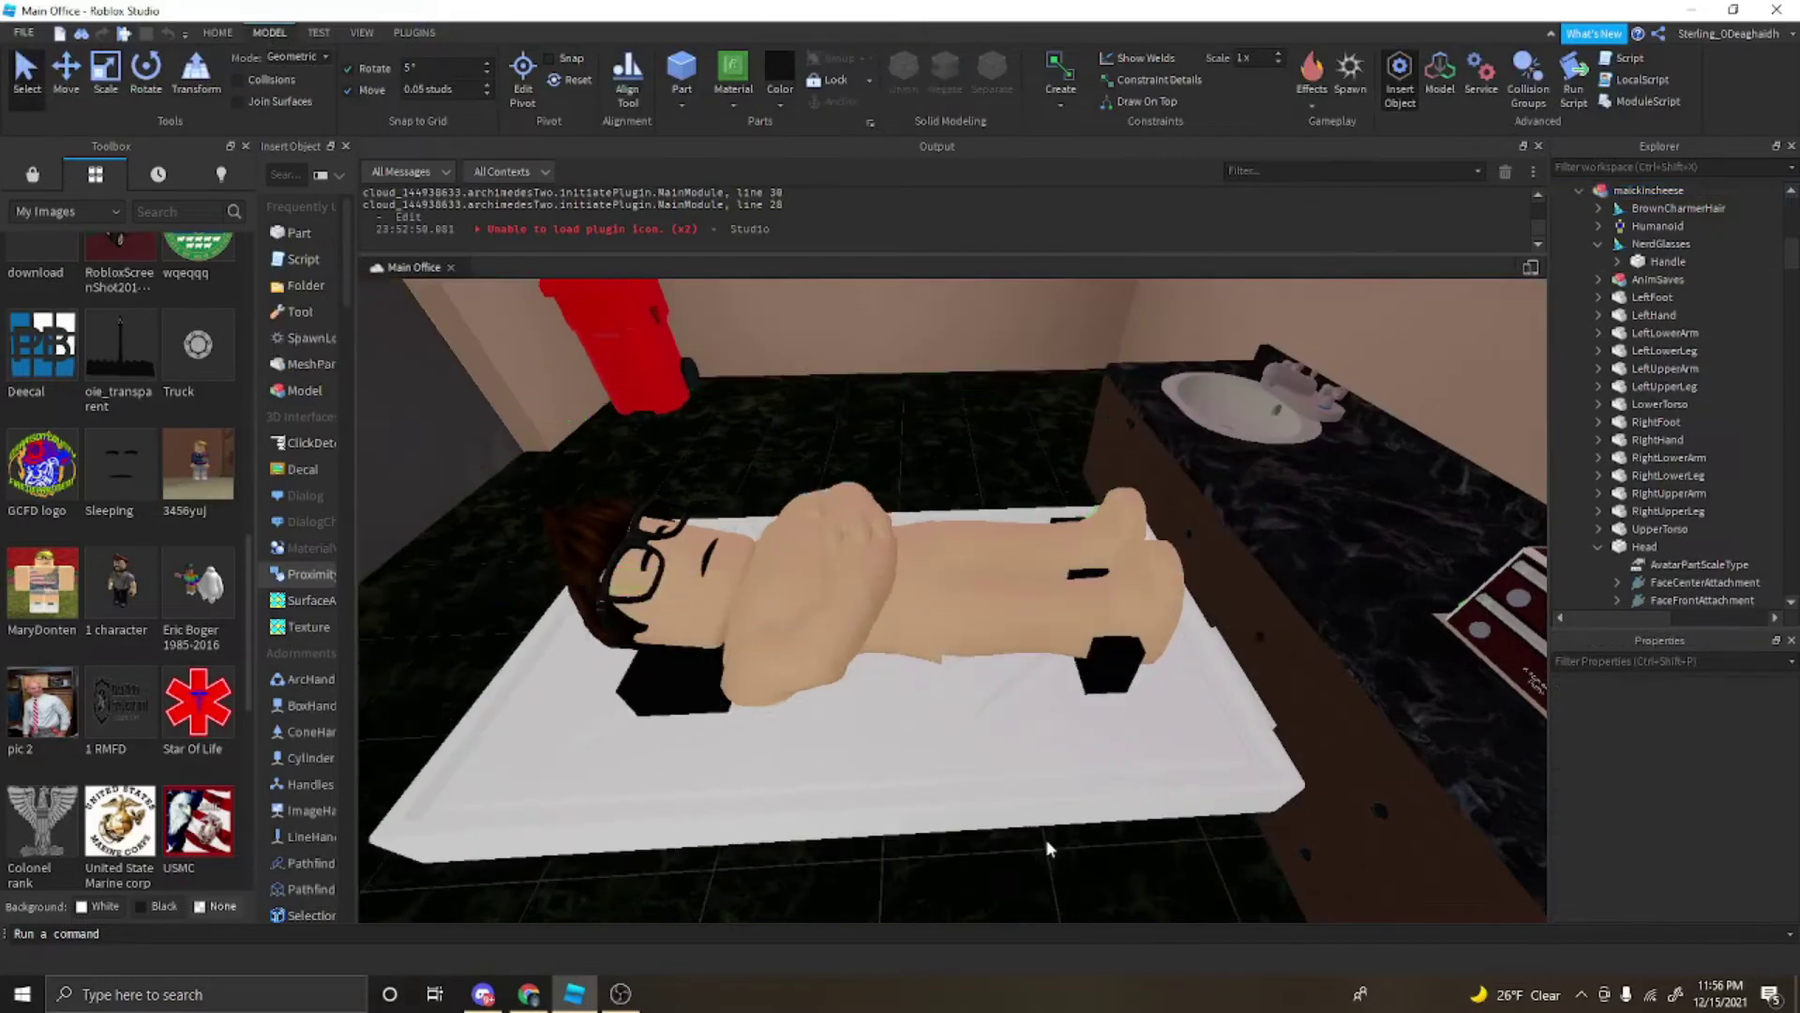
Step: Delete the AnimSaves object from the avatar's model
{"action": "right_click_drag", "start_coordinate": [1048, 848], "coordinate": [1047, 849]}
{"action": "scroll", "coordinate": [1047, 848], "scroll_direction": "up", "scroll_amount": 2}
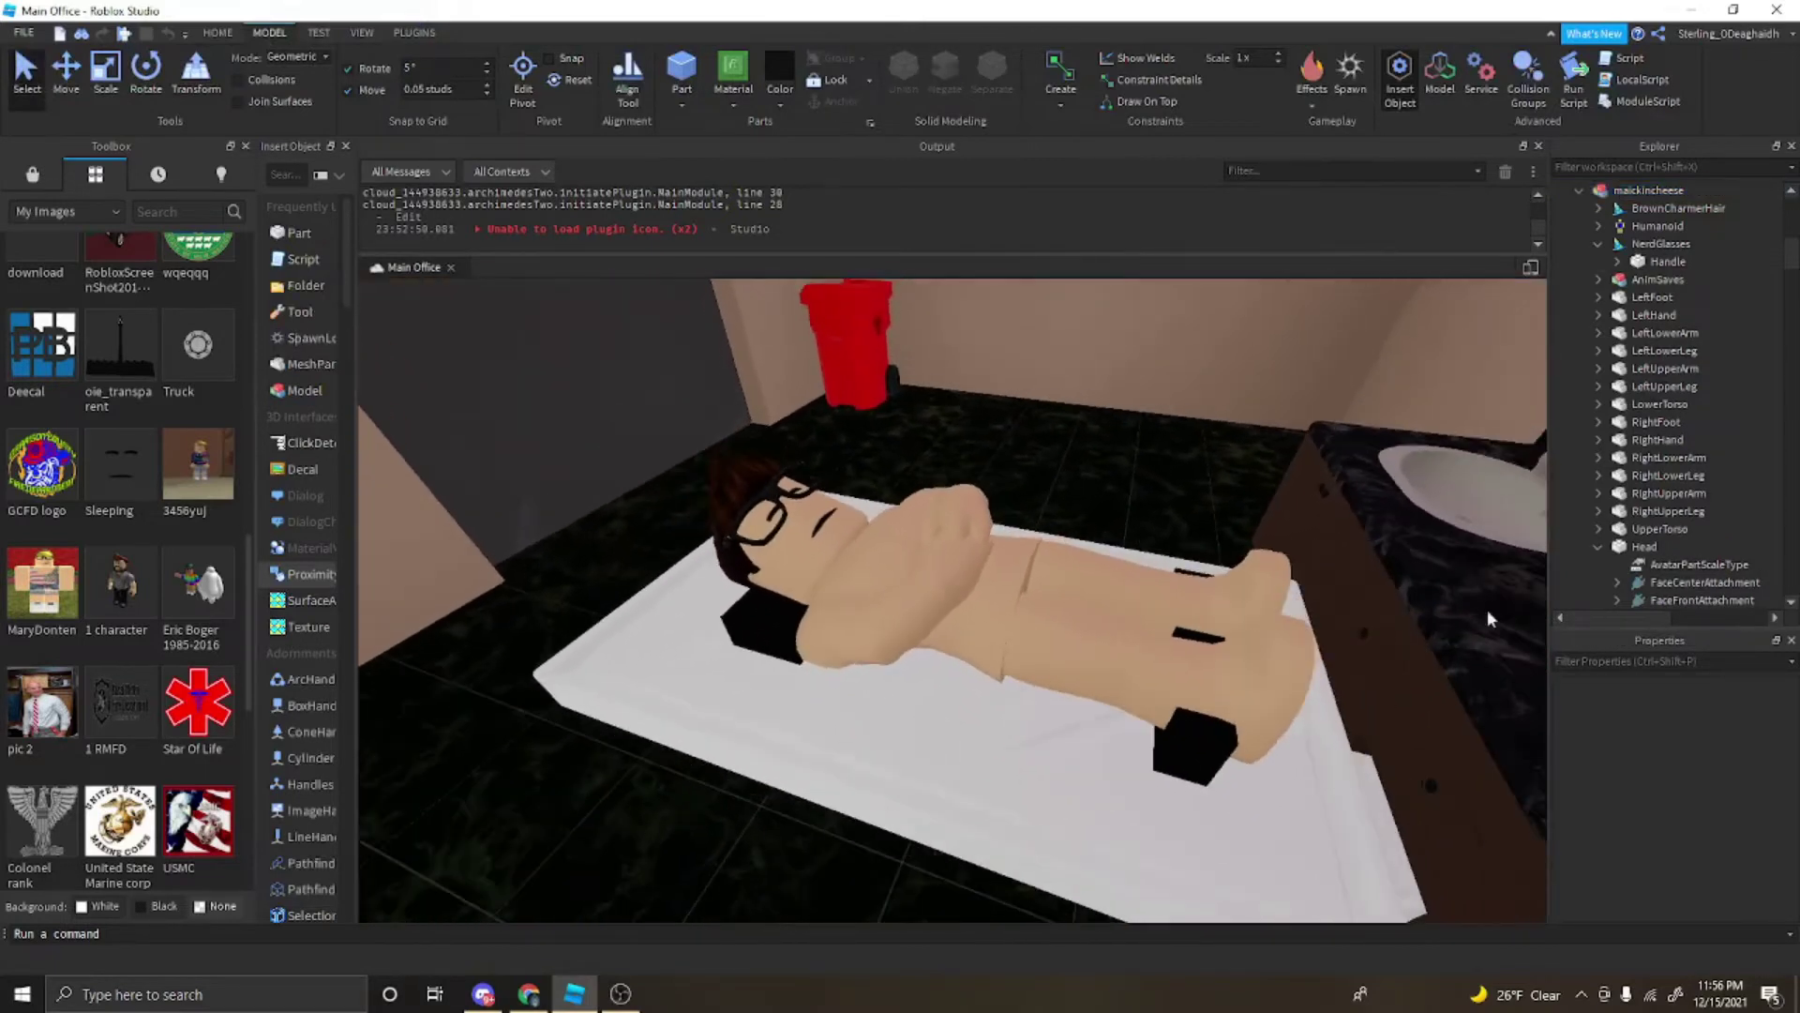
{"action": "left_click", "coordinate": [1186, 512]}
{"action": "left_click", "coordinate": [795, 757]}
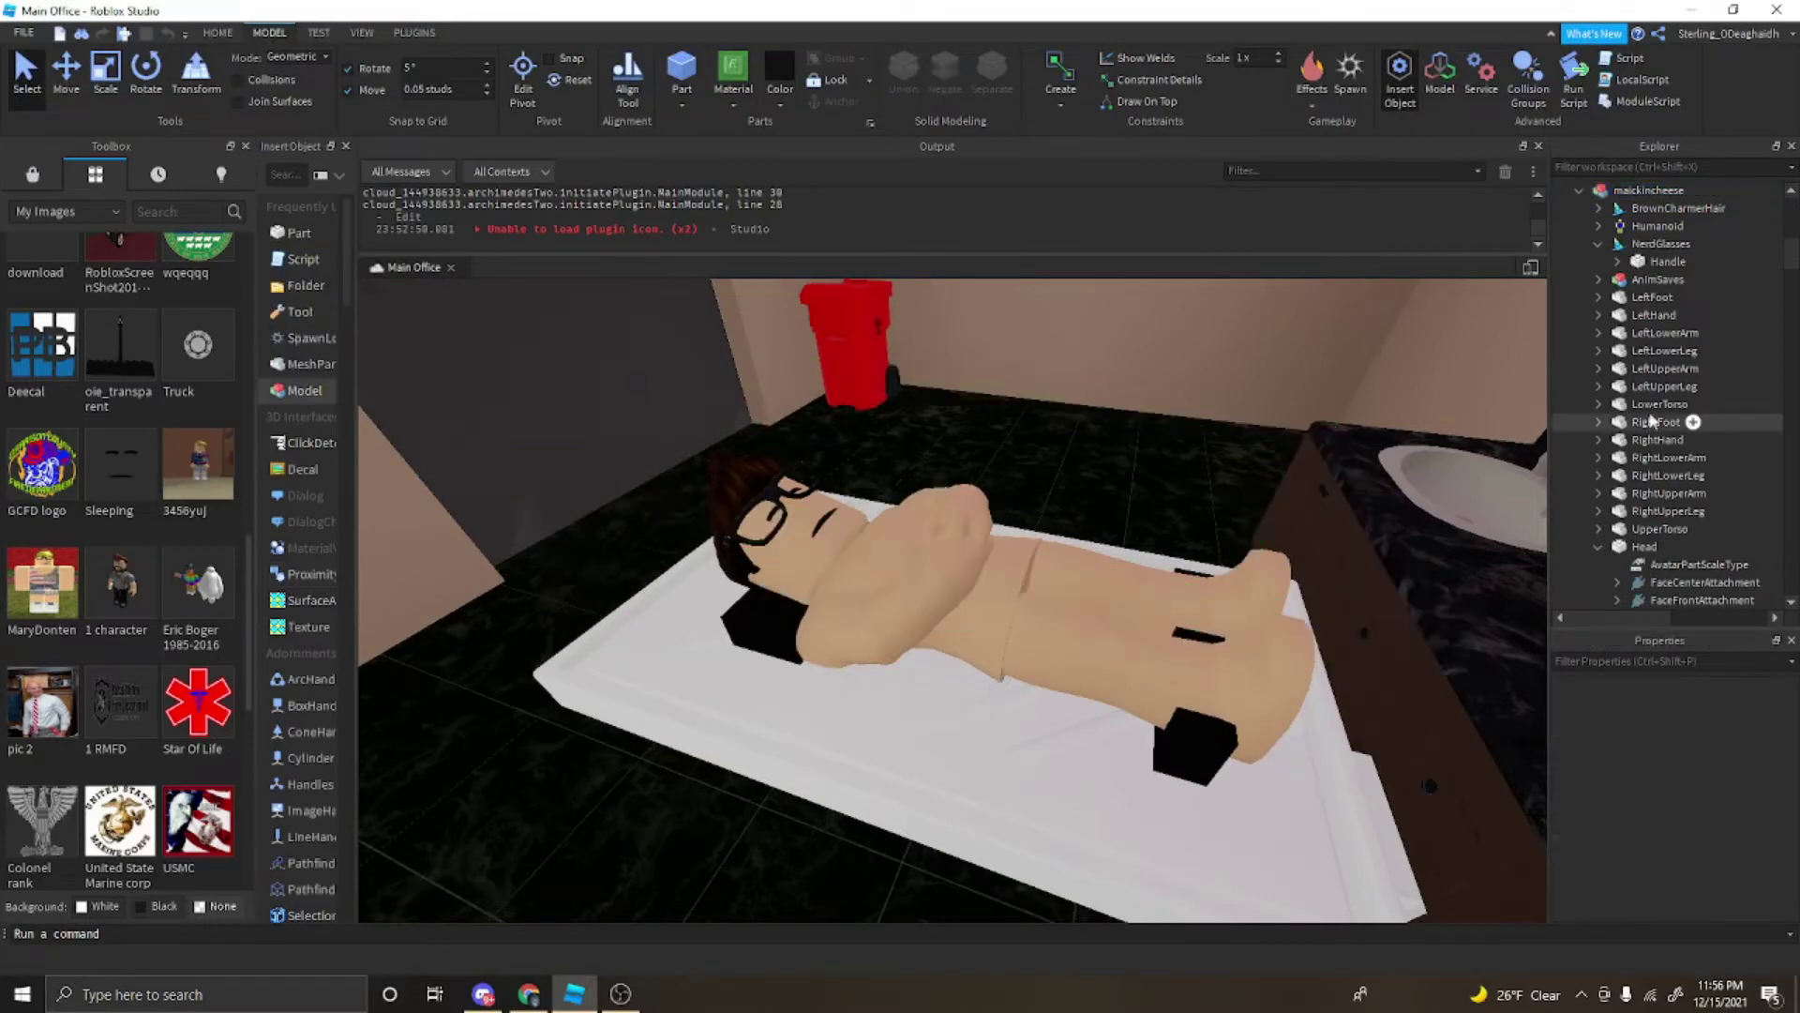
{"action": "left_click", "coordinate": [1636, 282]}
{"action": "key", "text": "Delete"}
Step: Move the Handle parts of BrownCharmerHair and NerdGlasses out of their accessories directly into the avatar's model
{"action": "left_click", "coordinate": [1622, 208]}
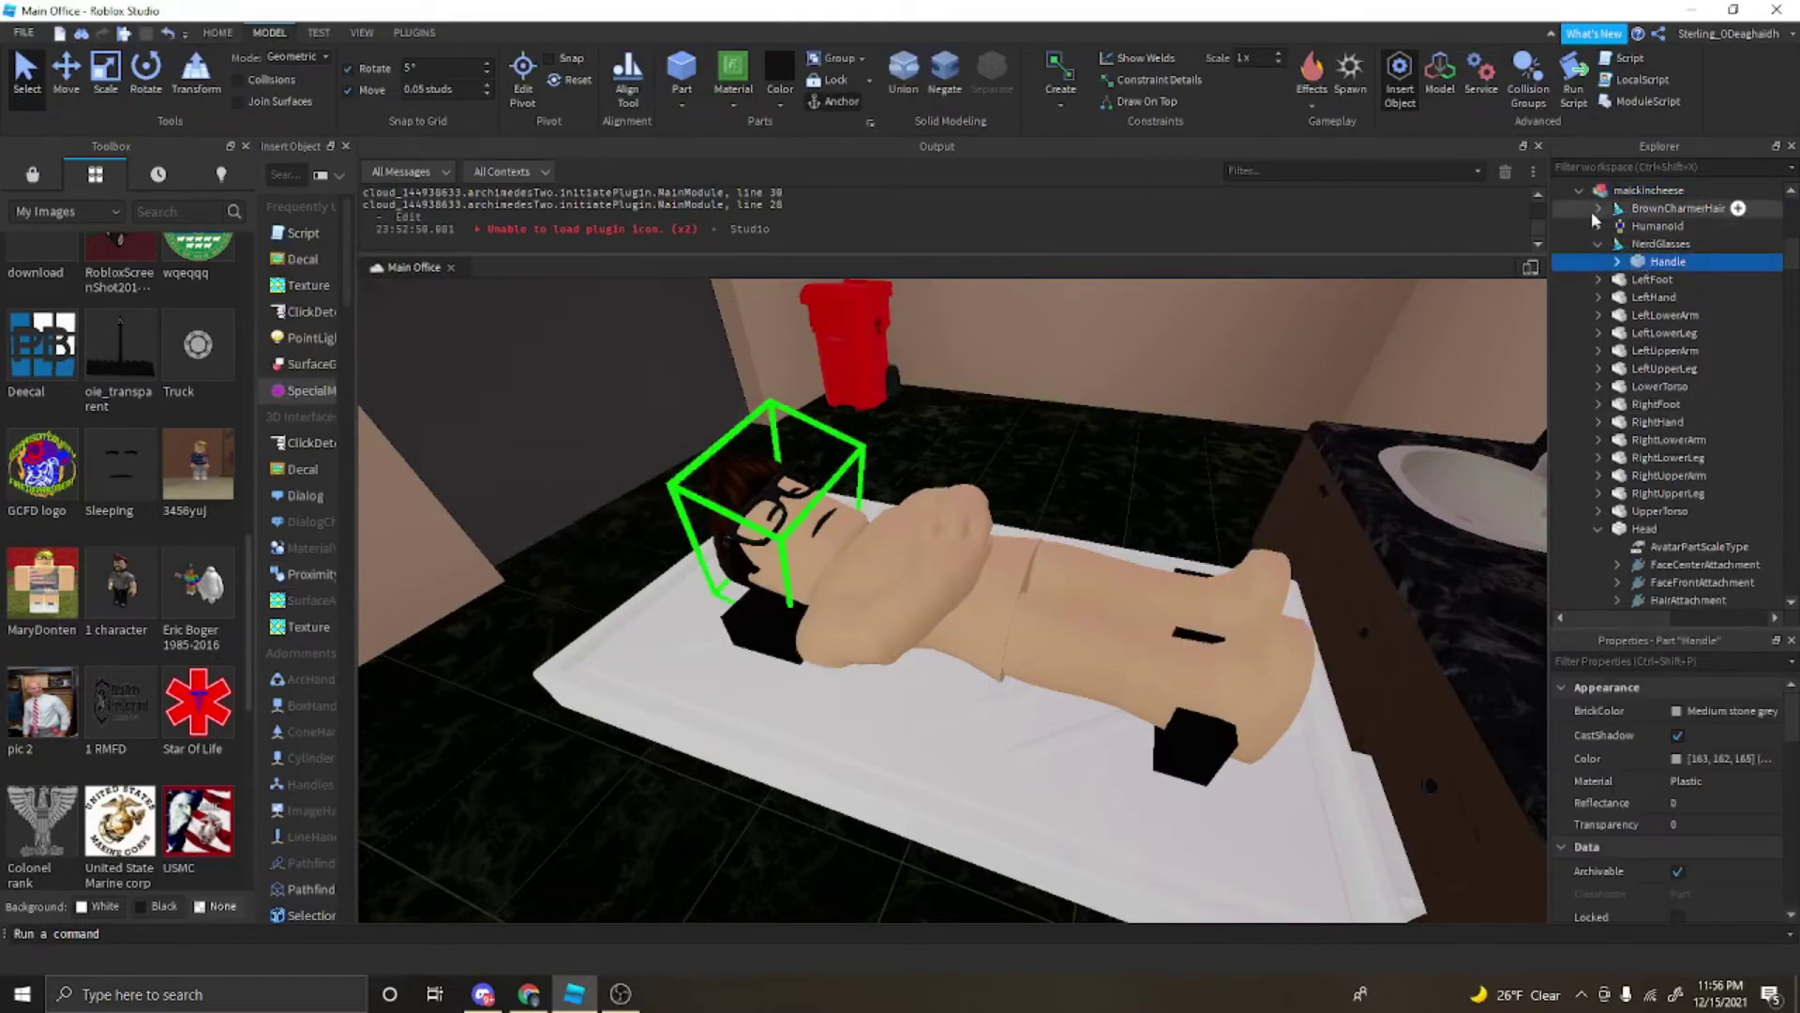
{"action": "left_click", "coordinate": [1599, 209]}
{"action": "left_click", "coordinate": [1668, 279]}
{"action": "left_click", "coordinate": [1668, 226], "text": "ctrl"}
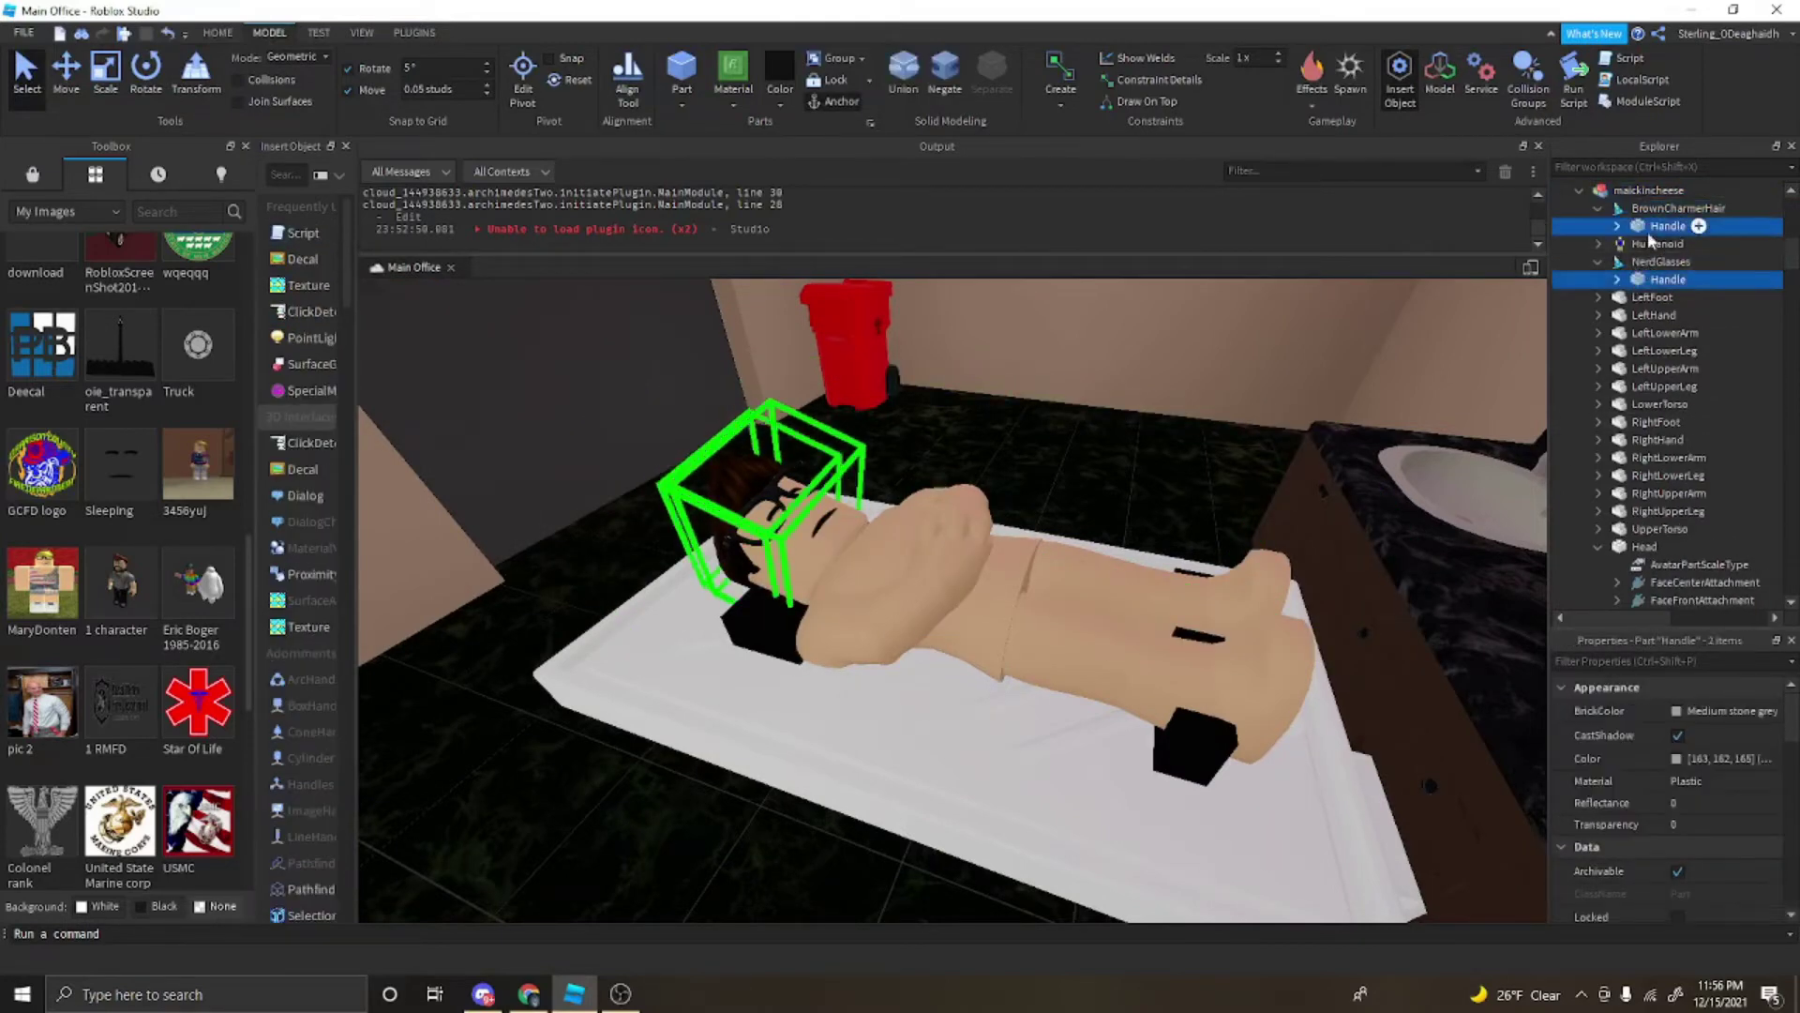
{"action": "left_click_drag", "start_coordinate": [1651, 229], "coordinate": [1662, 214]}
Step: Delete the emptied BrownCharmerHair and NerdGlasses accessories and the HumanoidRootPart from the avatar's model
{"action": "left_click", "coordinate": [1652, 215]}
{"action": "left_click", "coordinate": [1647, 249], "text": "ctrl"}
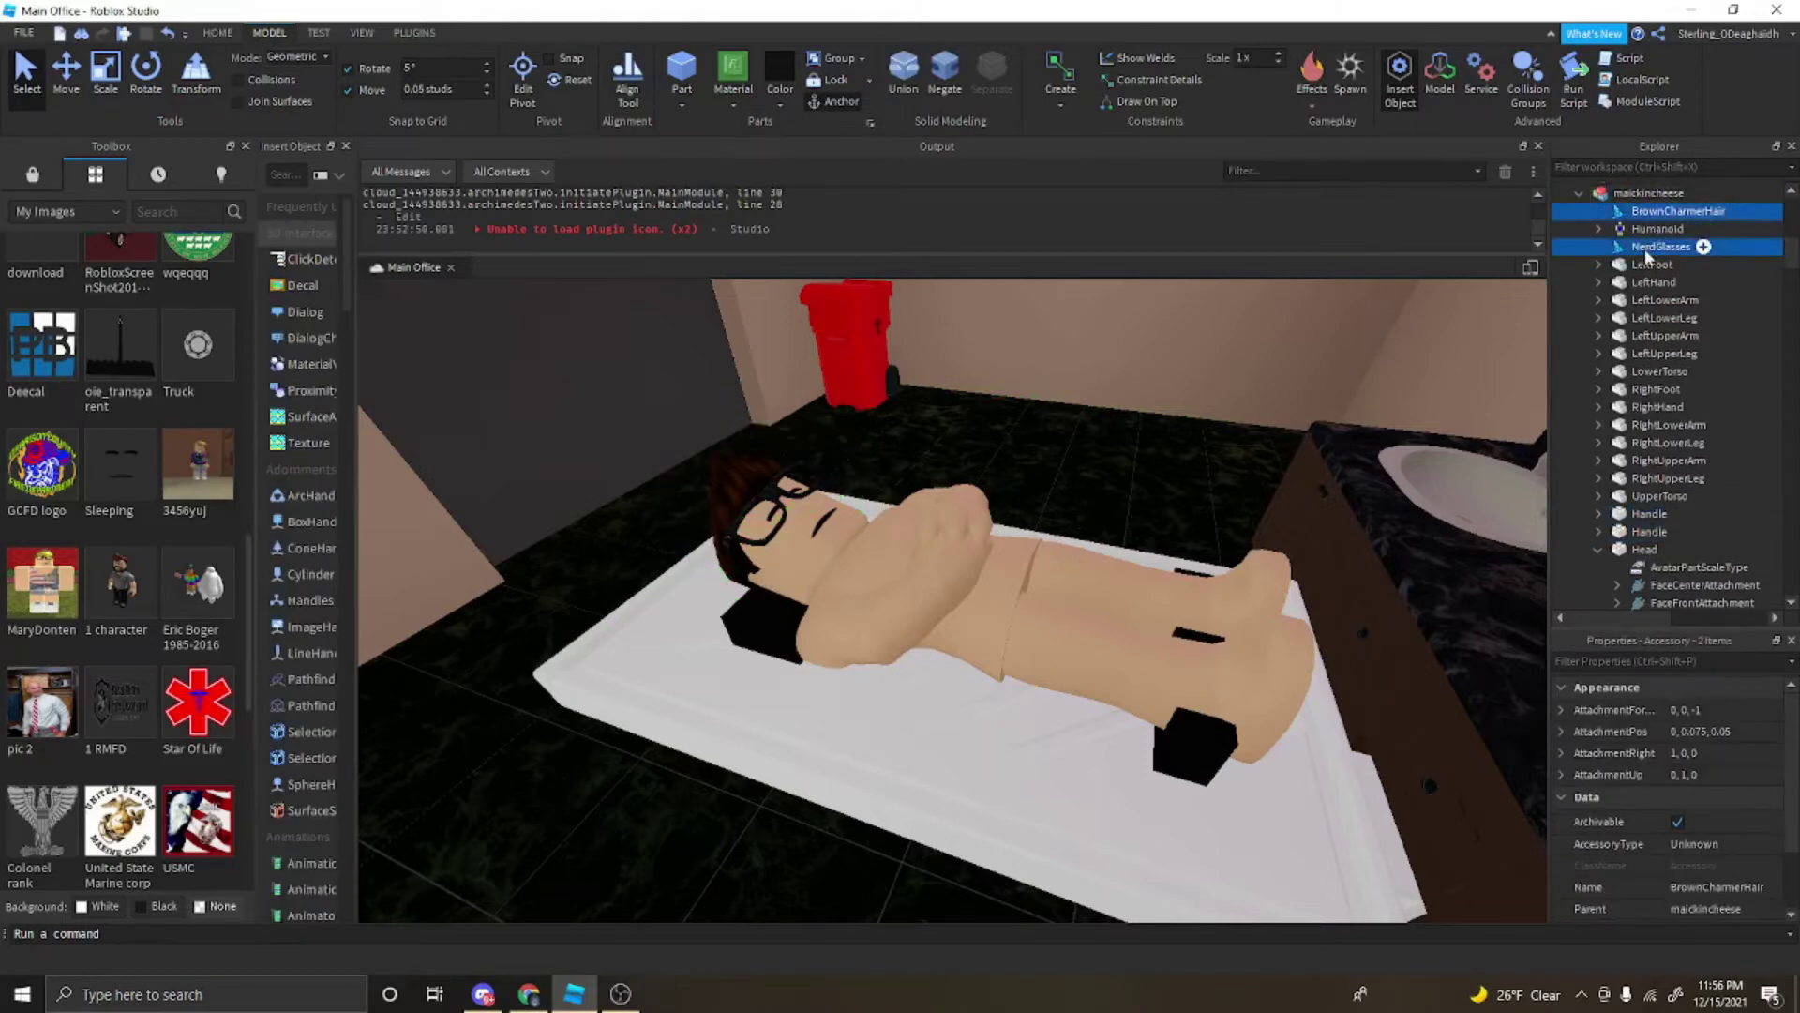
{"action": "key", "text": "Delete"}
{"action": "left_click", "coordinate": [1598, 516]}
{"action": "left_click", "coordinate": [1637, 531]}
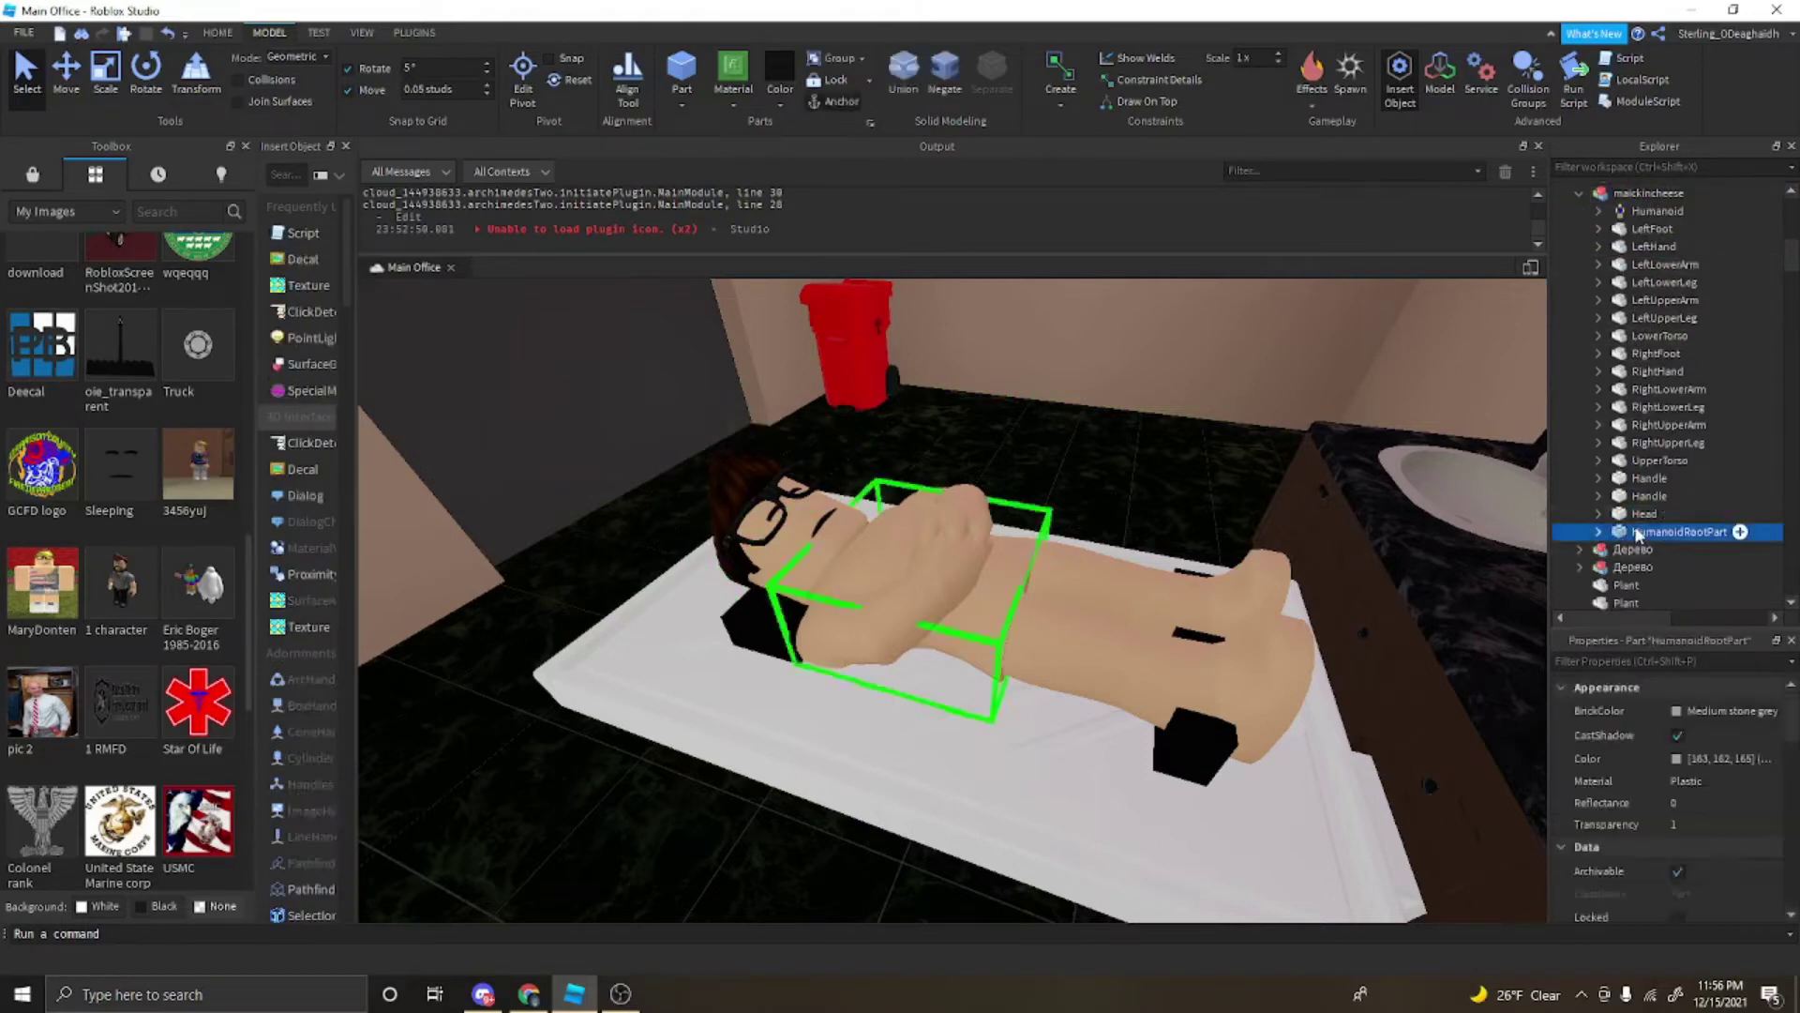
{"action": "key", "text": "Delete"}
Step: Delete the AvatarPartScaleType, all attachments and the Neck joint from the Head, keeping its Mesh, OriginalSize and face
{"action": "left_click", "coordinate": [1634, 519]}
{"action": "right_click", "coordinate": [1634, 521]}
{"action": "left_click", "coordinate": [1665, 186]}
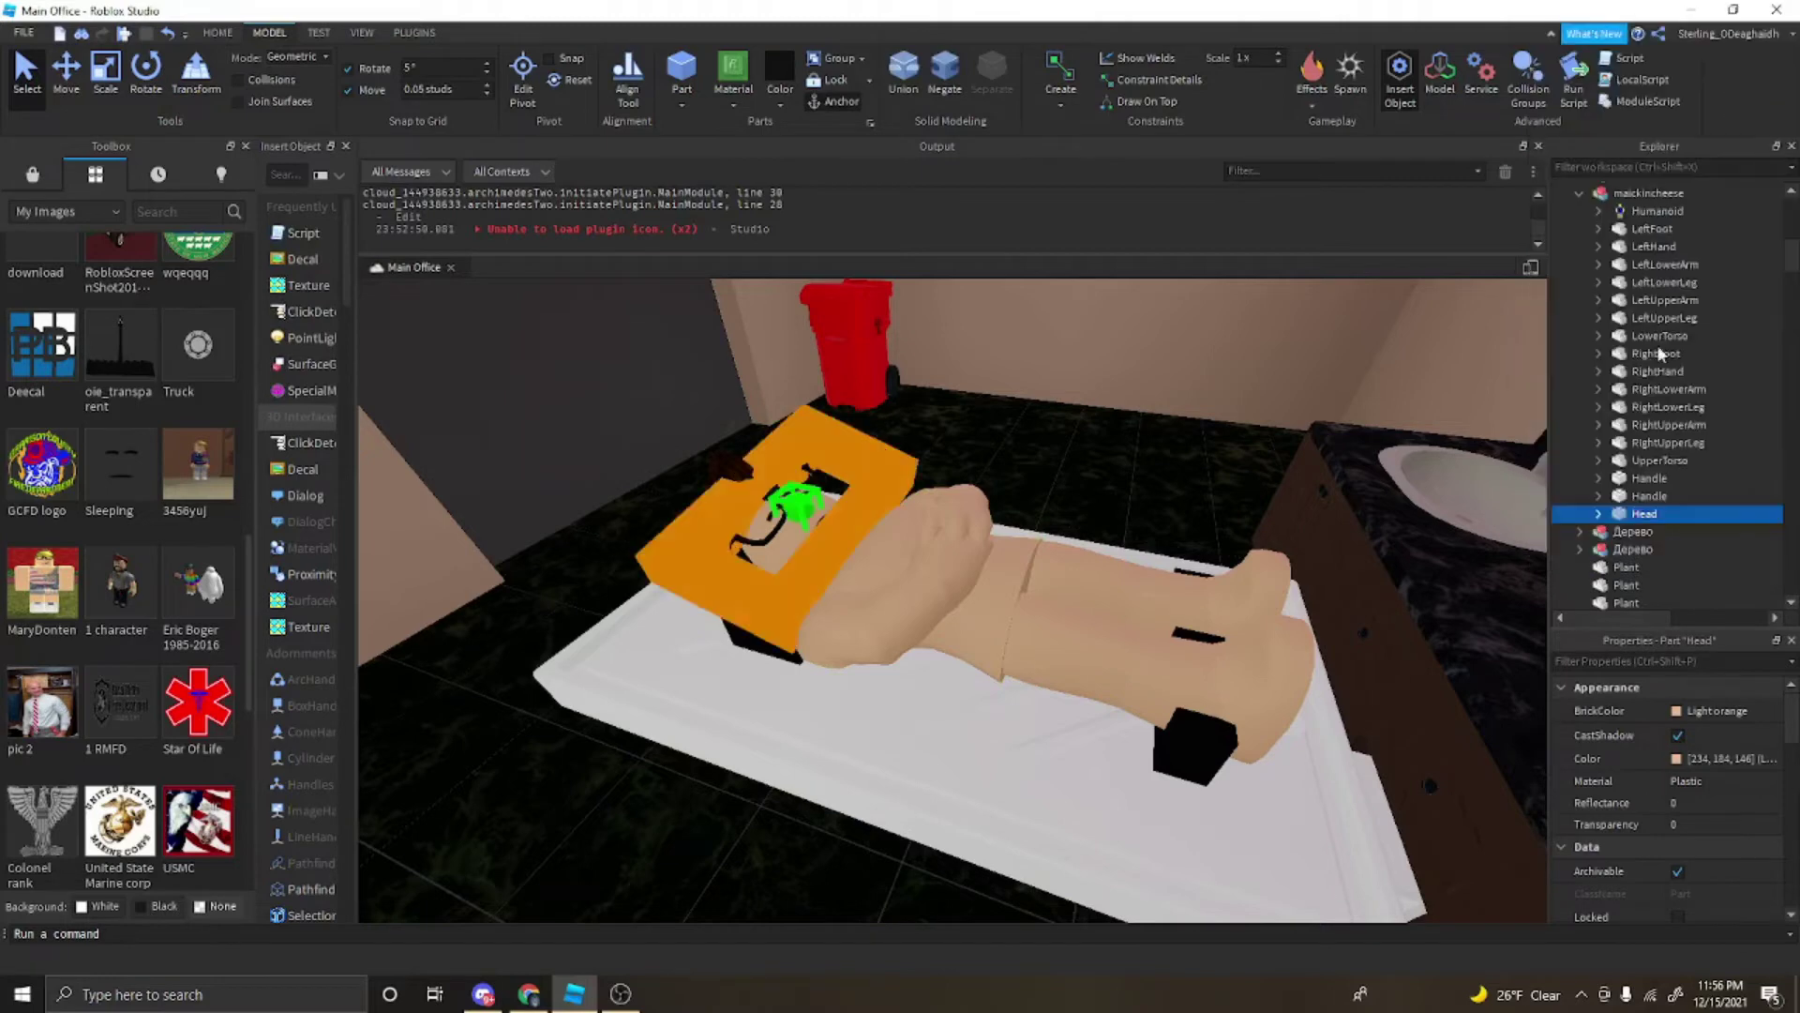
{"action": "scroll", "coordinate": [1642, 509], "scroll_direction": "down", "scroll_amount": 2}
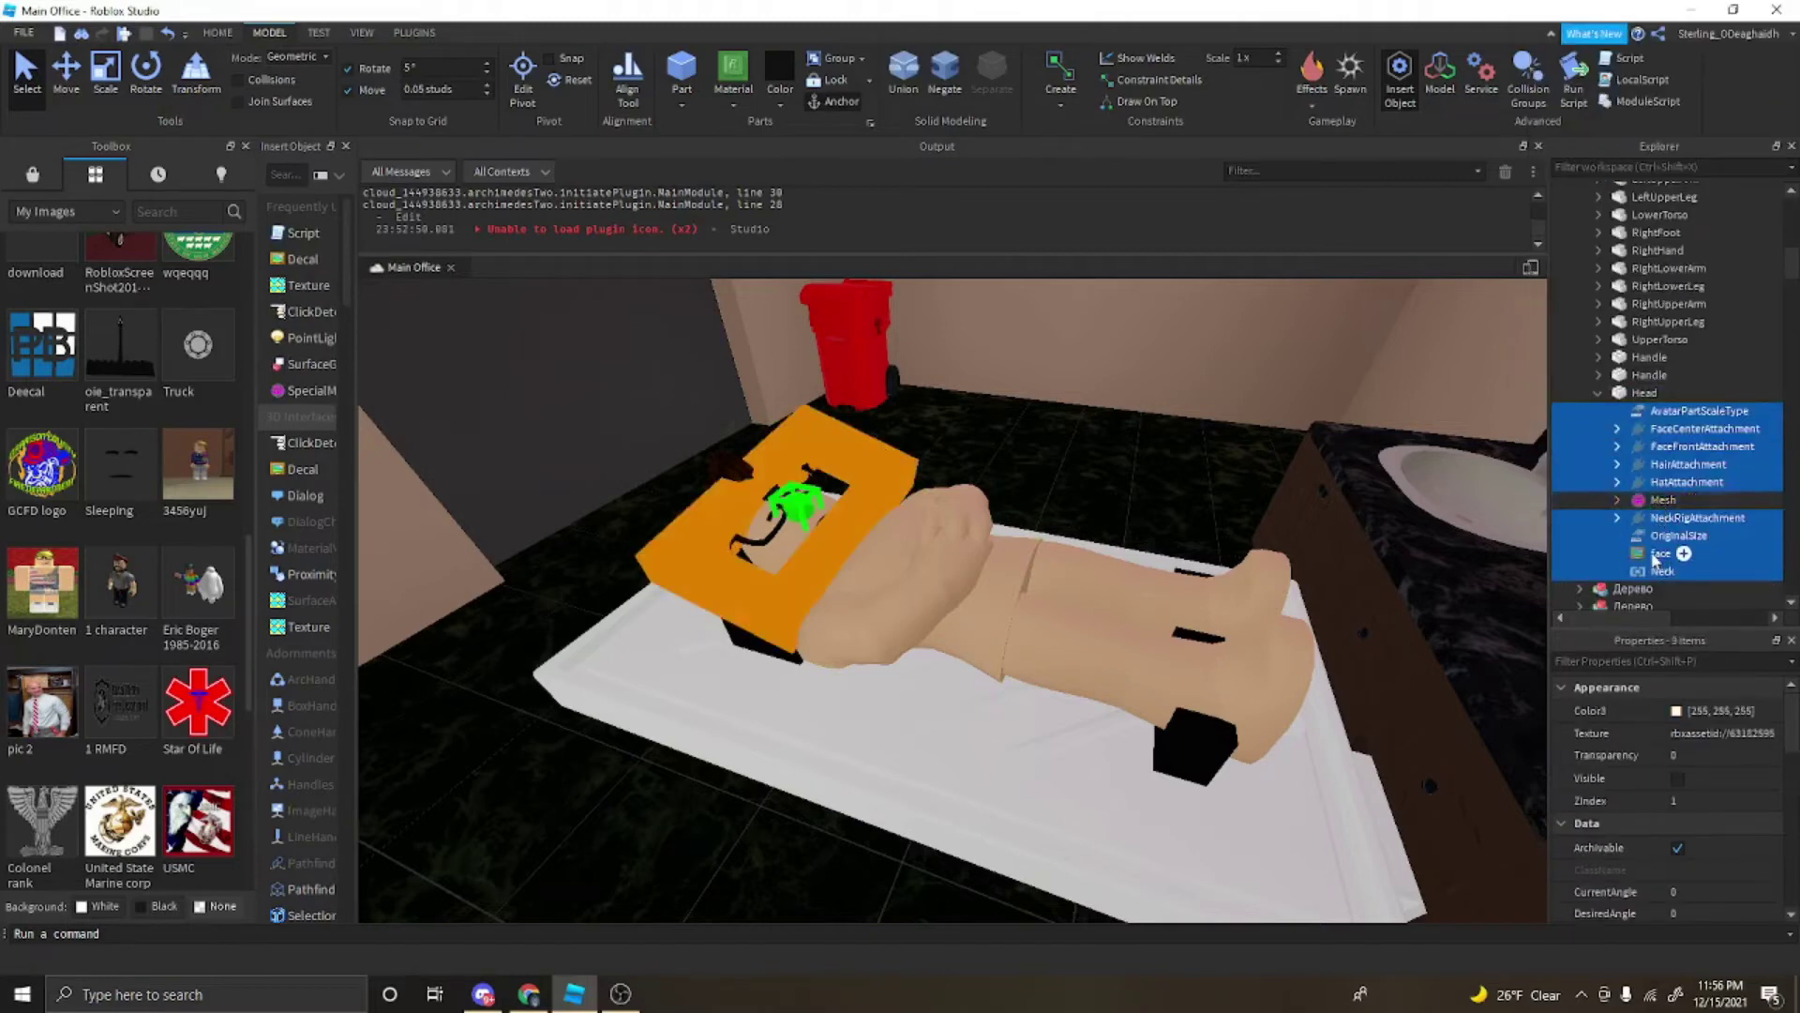
{"action": "left_click", "coordinate": [1656, 555], "text": "ctrl"}
{"action": "left_click", "coordinate": [1665, 537], "text": "ctrl"}
{"action": "key", "text": "Delete"}
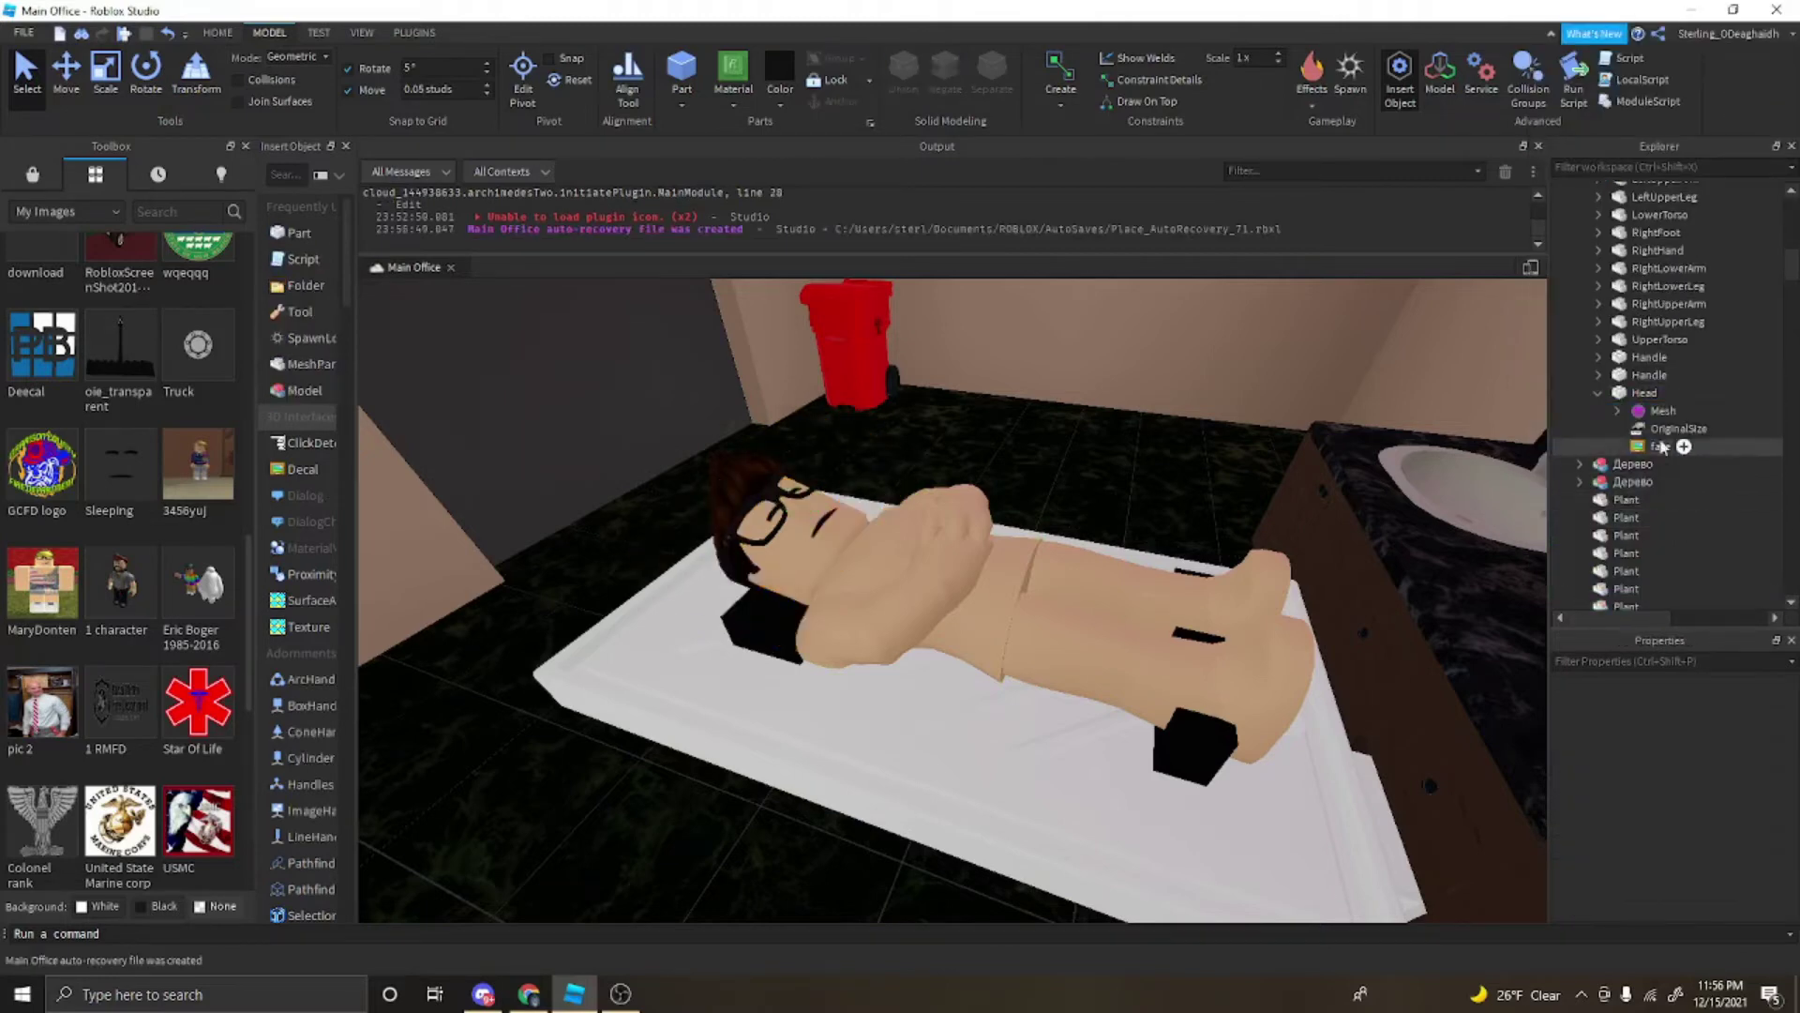
Step: Delete the HairAttachment and OriginalSize from the hair's Handle, keeping its Mesh
{"action": "right_click", "coordinate": [1631, 376]}
{"action": "left_click", "coordinate": [1599, 556]}
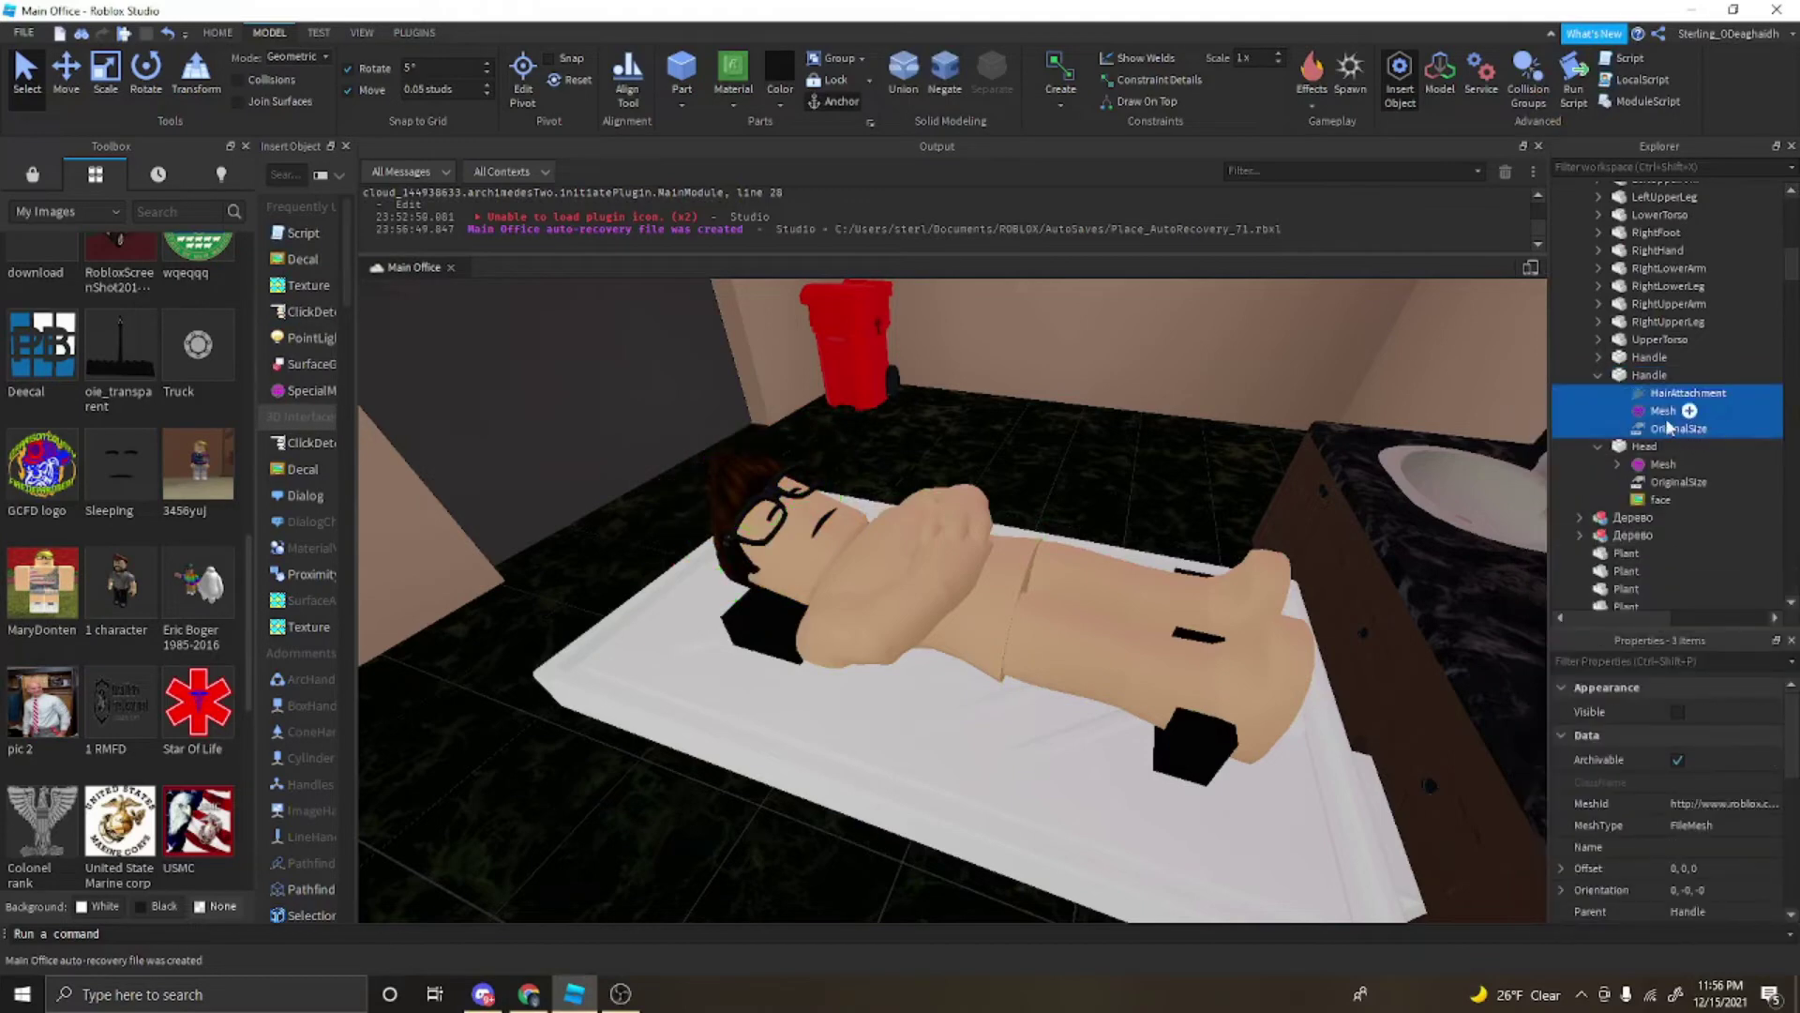
{"action": "left_click", "coordinate": [1659, 412], "text": "ctrl"}
{"action": "key", "text": "Delete"}
{"action": "right_click", "coordinate": [1647, 357]}
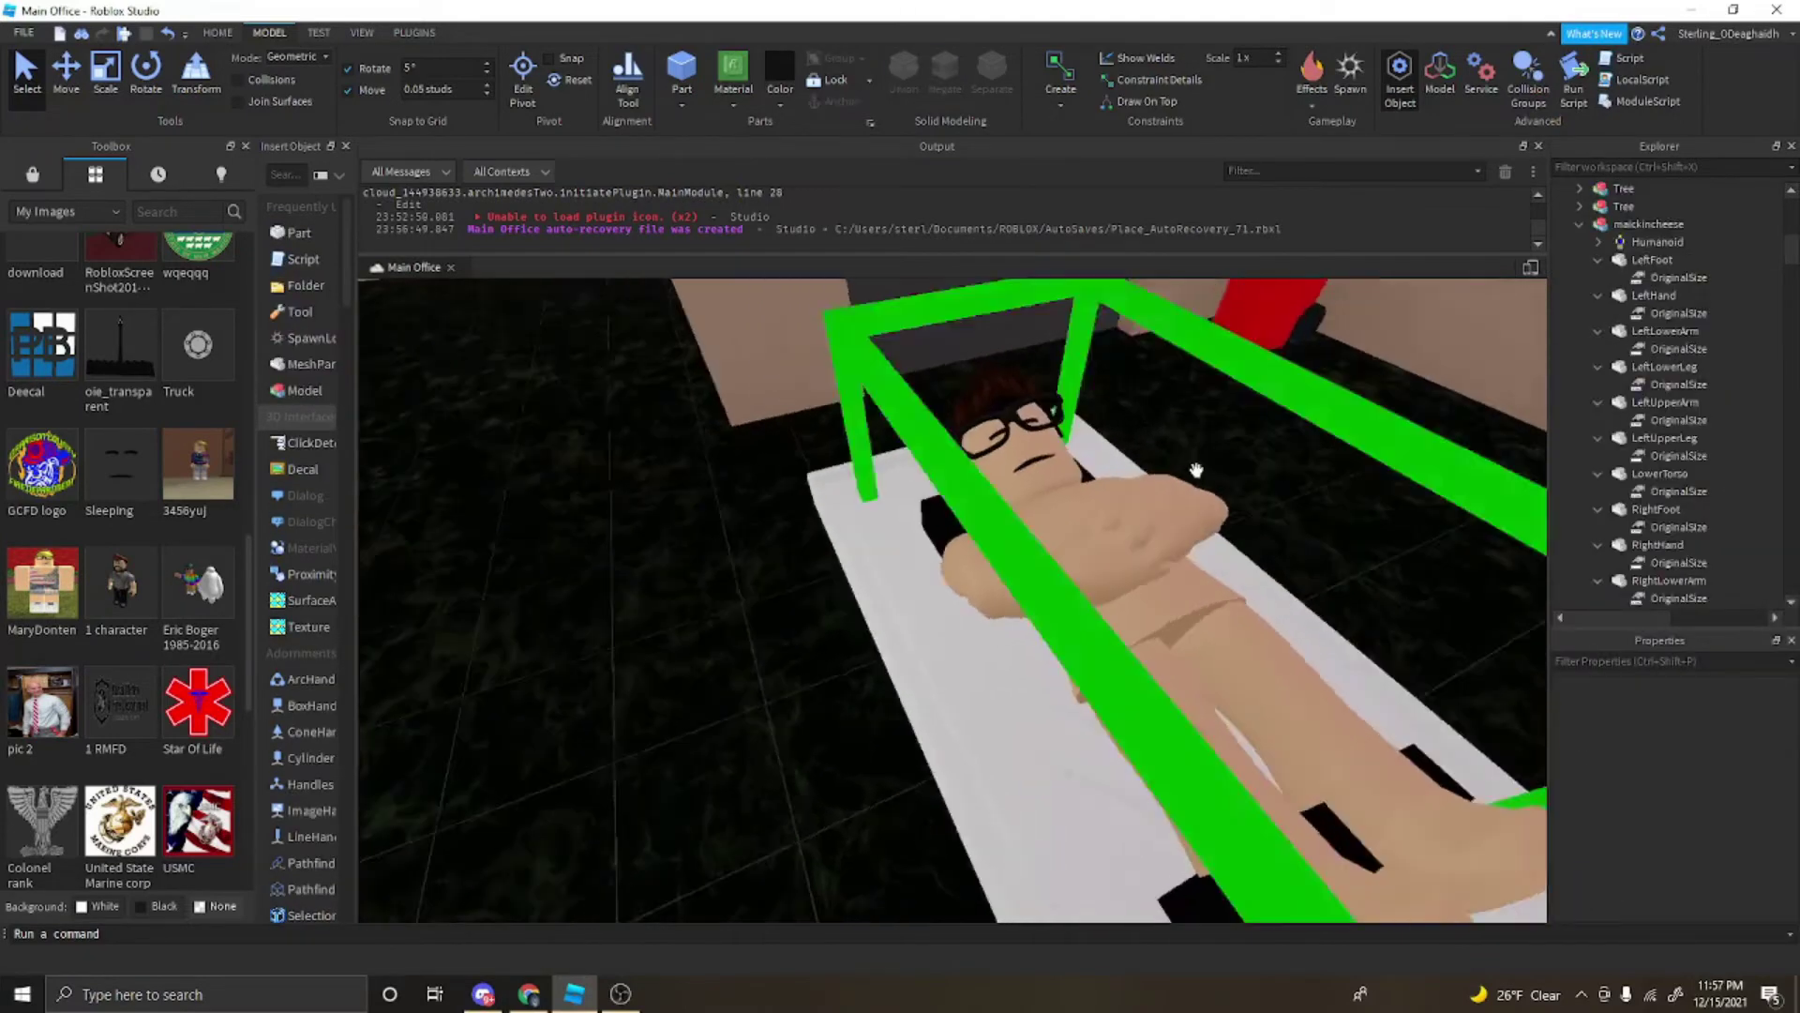
Step: Place a rotated copy of the dark wheeled gurney alongside the white table holding the avatar
{"action": "right_click_drag", "start_coordinate": [1197, 470], "coordinate": [1197, 474]}
{"action": "scroll", "coordinate": [1199, 478], "scroll_direction": "down", "scroll_amount": 3}
{"action": "scroll", "coordinate": [1199, 476], "scroll_direction": "up", "scroll_amount": 3}
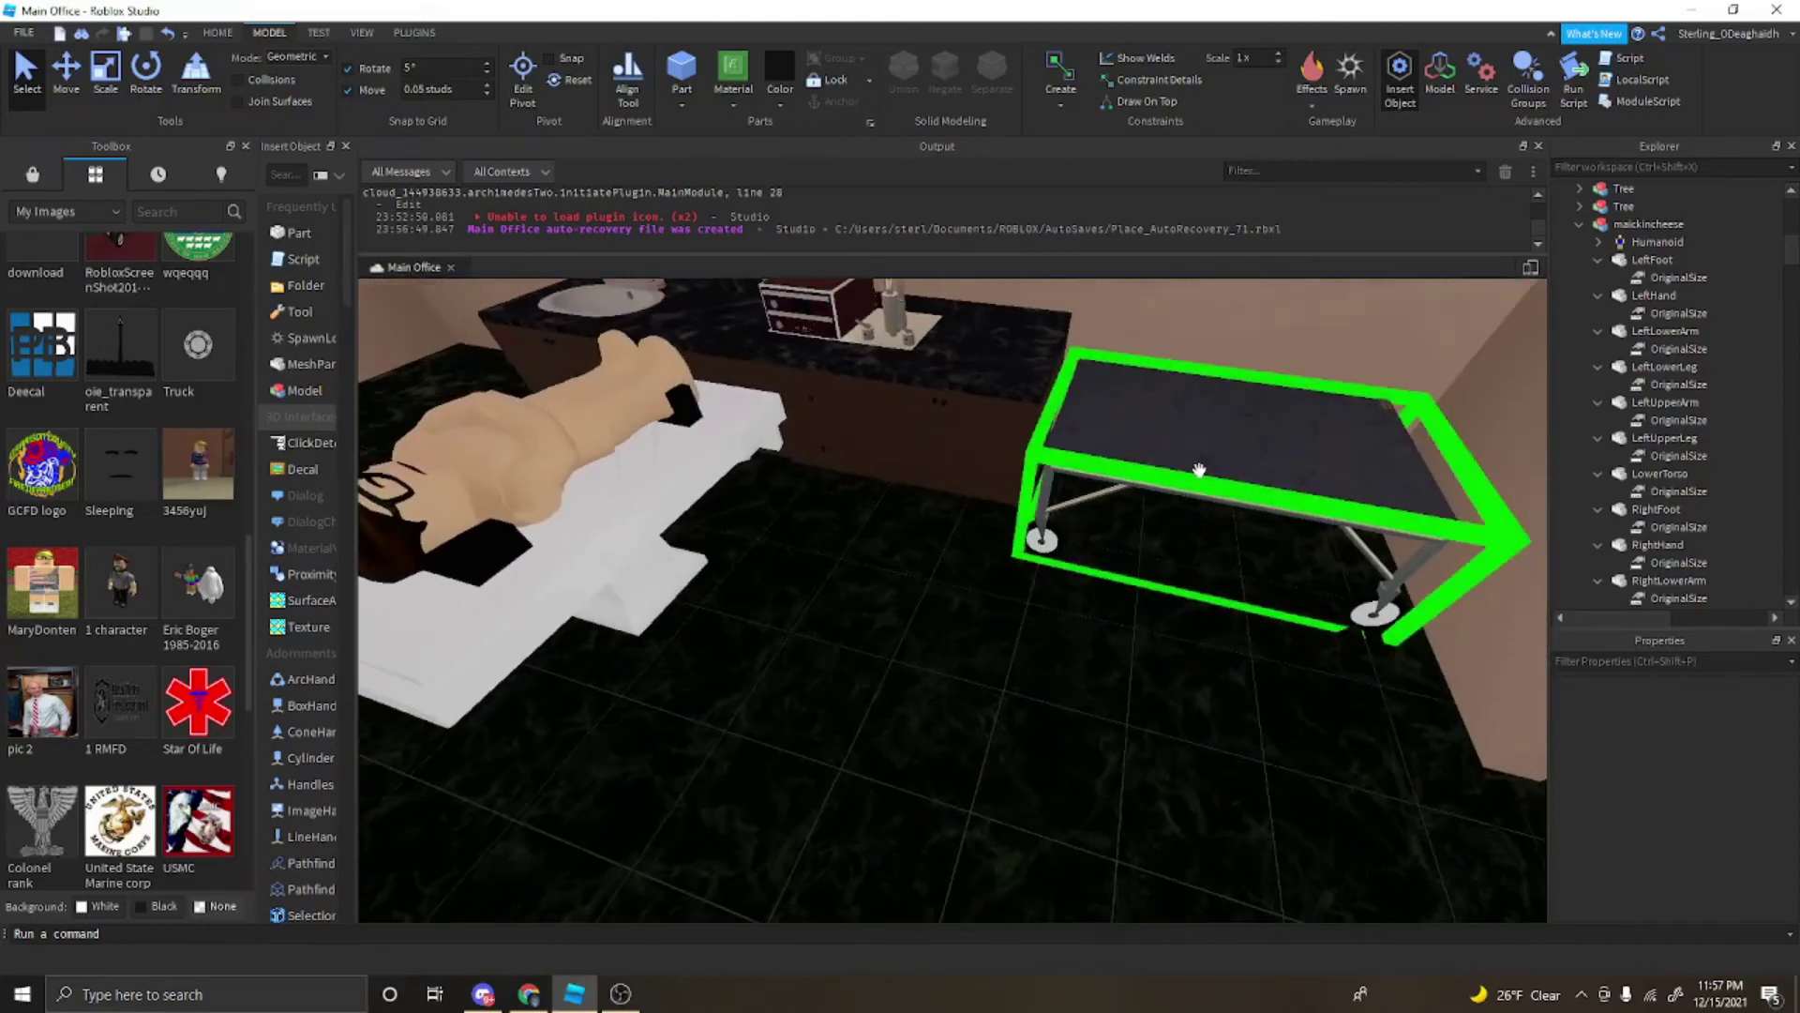
{"action": "left_click", "coordinate": [1197, 474]}
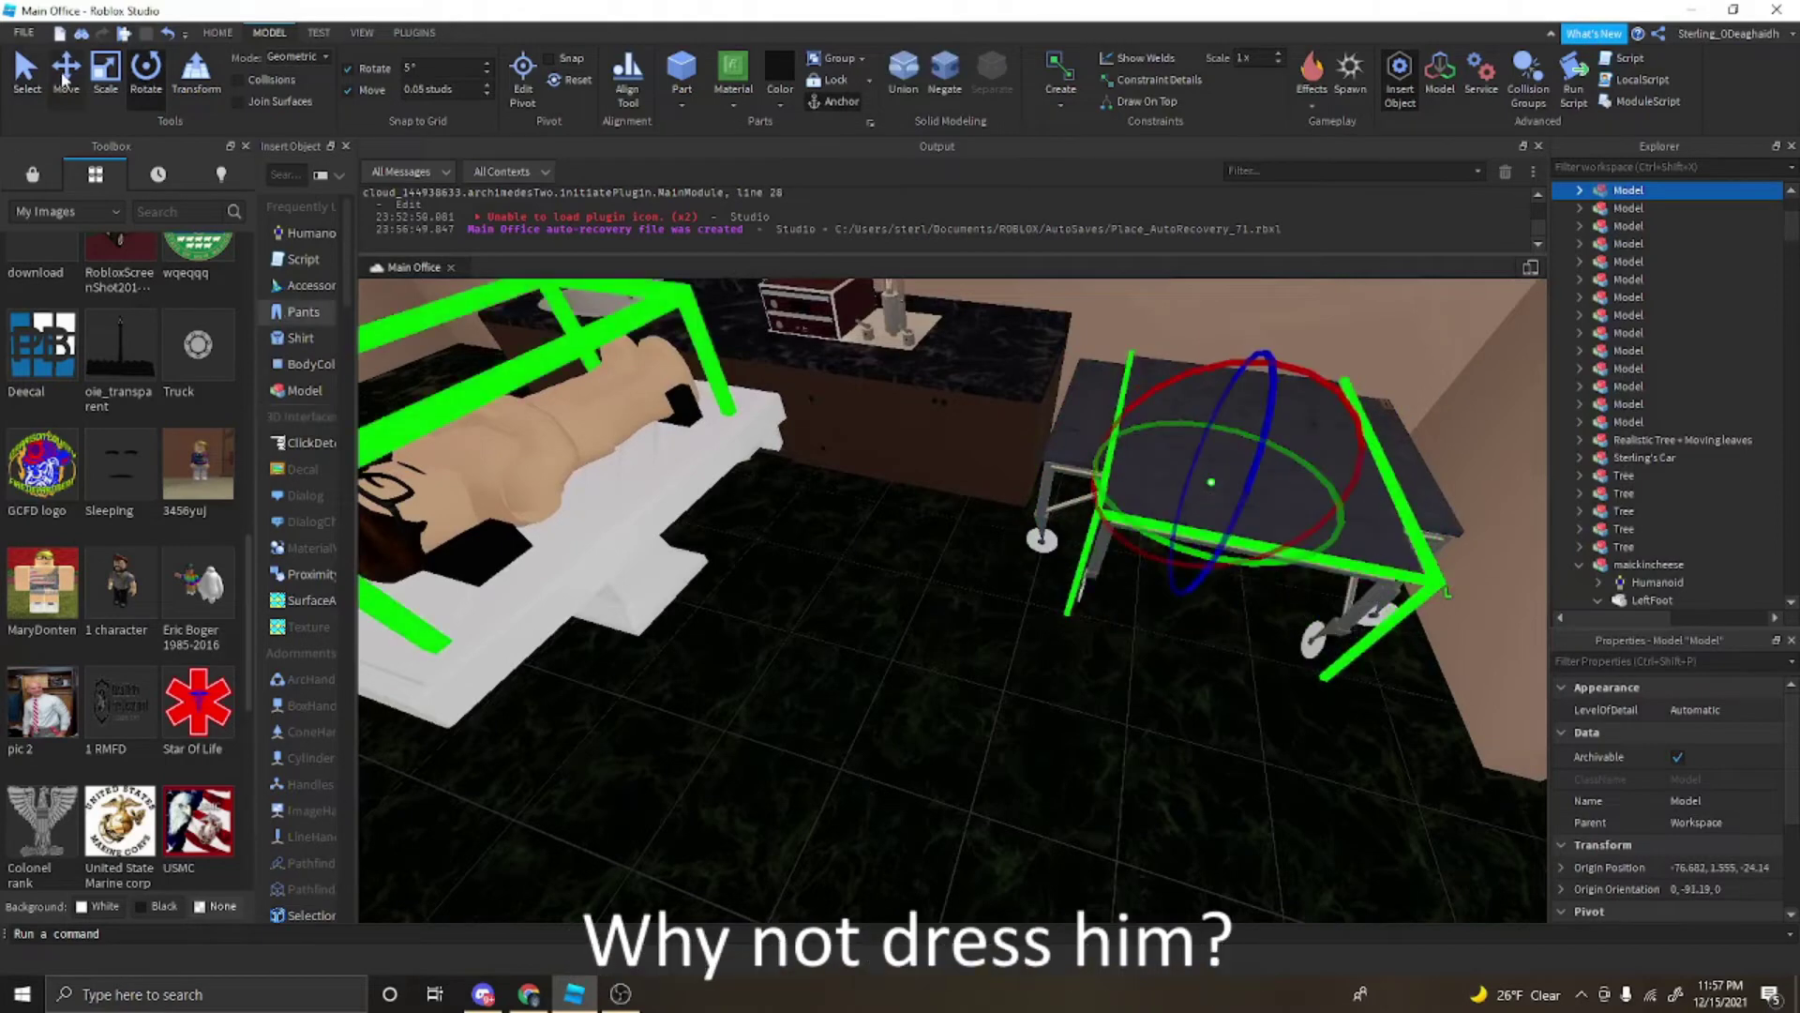
{"action": "key", "text": "ctrl+2"}
{"action": "right_click_drag", "start_coordinate": [904, 496], "coordinate": [1117, 500]}
{"action": "scroll", "coordinate": [1118, 500], "scroll_direction": "down", "scroll_amount": 2}
{"action": "left_click_drag", "start_coordinate": [1098, 520], "coordinate": [913, 662]}
{"action": "right_click_drag", "start_coordinate": [950, 703], "coordinate": [881, 657]}
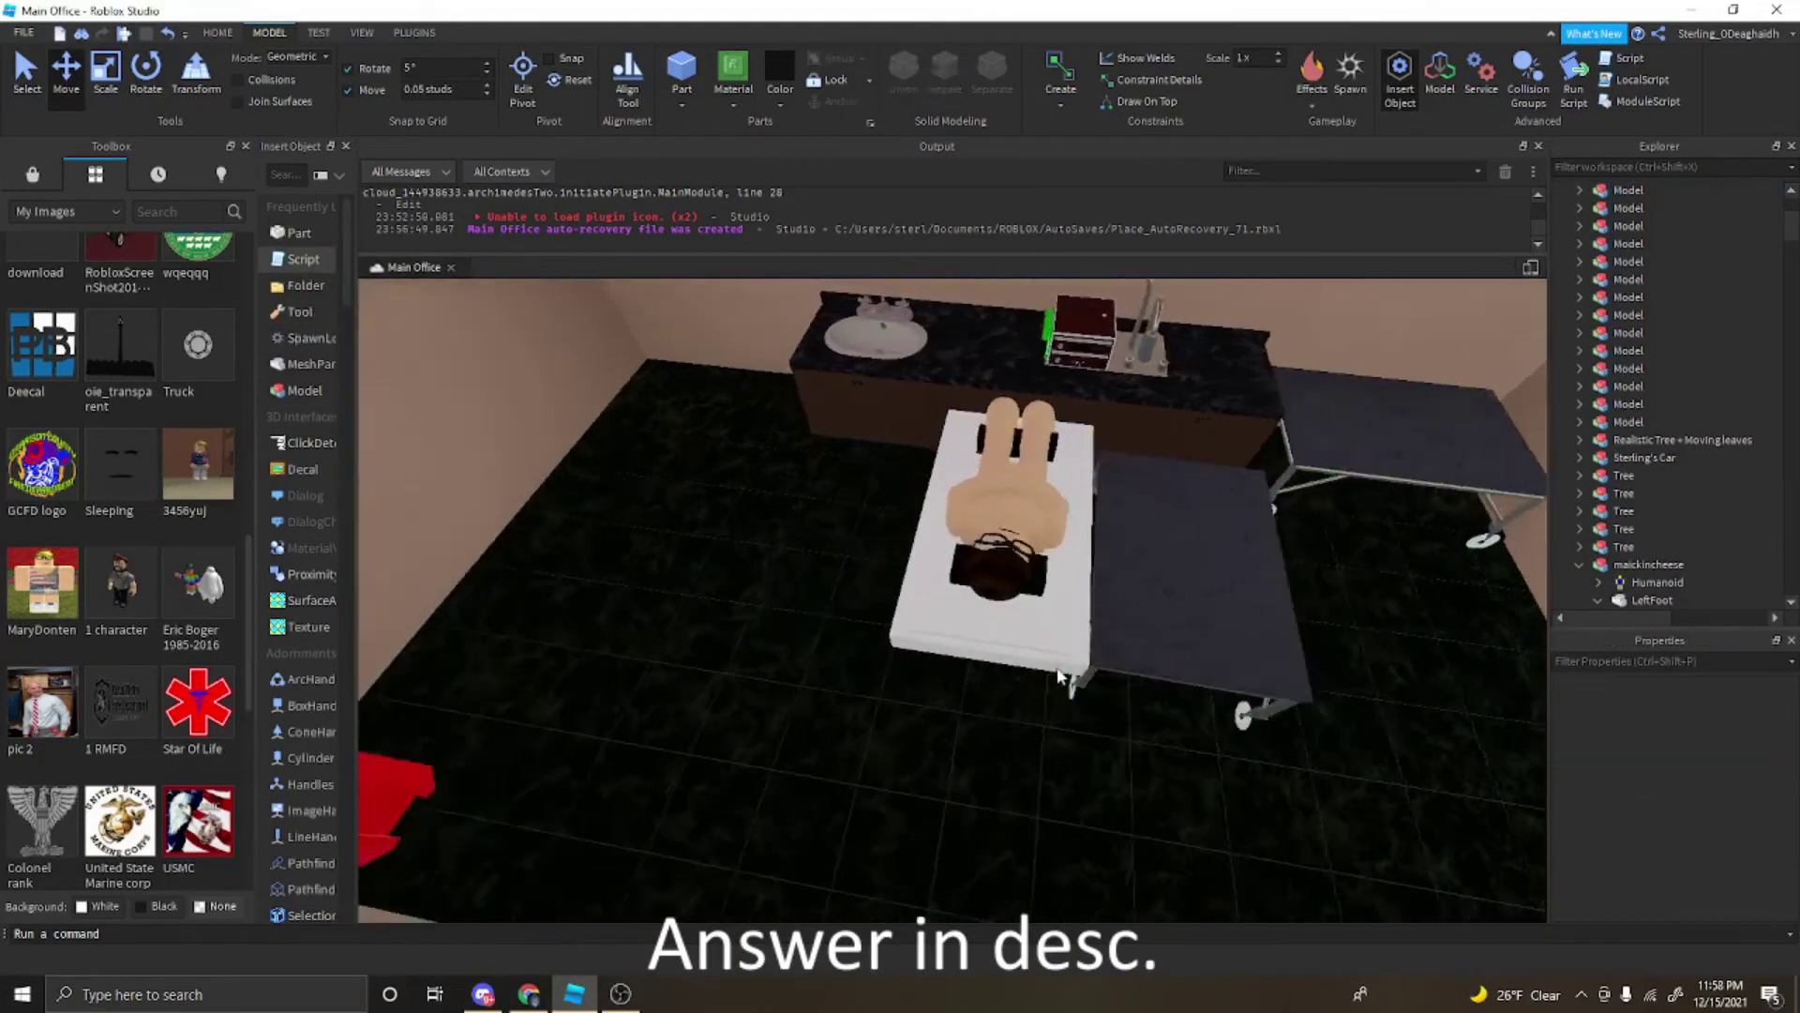
Step: Nudge the copied gurney sideways to refine its position next to the white table
{"action": "scroll", "coordinate": [1252, 656], "scroll_direction": "up", "scroll_amount": 4}
{"action": "left_click", "coordinate": [1069, 651]}
{"action": "scroll", "coordinate": [960, 599], "scroll_direction": "down", "scroll_amount": 3}
{"action": "left_click_drag", "start_coordinate": [942, 591], "coordinate": [932, 590]}
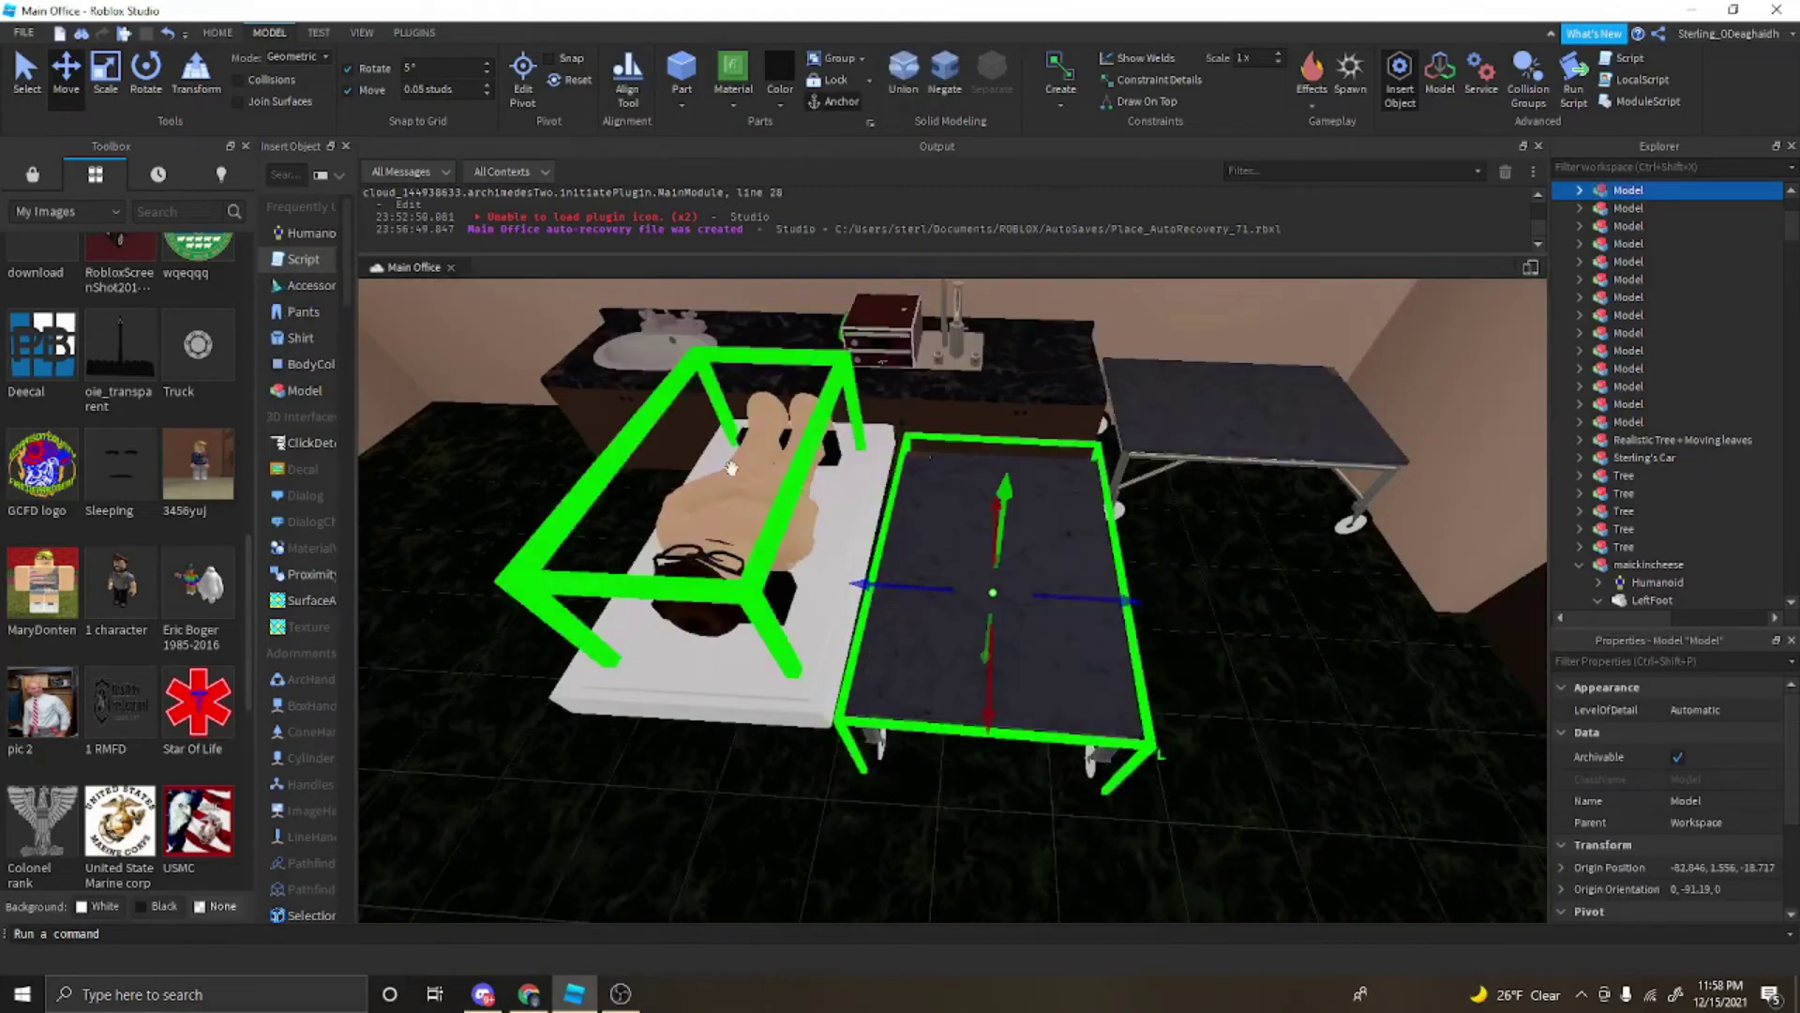
Step: Move the avatar together with its black supports sideways from the white table onto the copied gurney
{"action": "left_click", "coordinate": [797, 506]}
{"action": "left_click", "coordinate": [776, 608]}
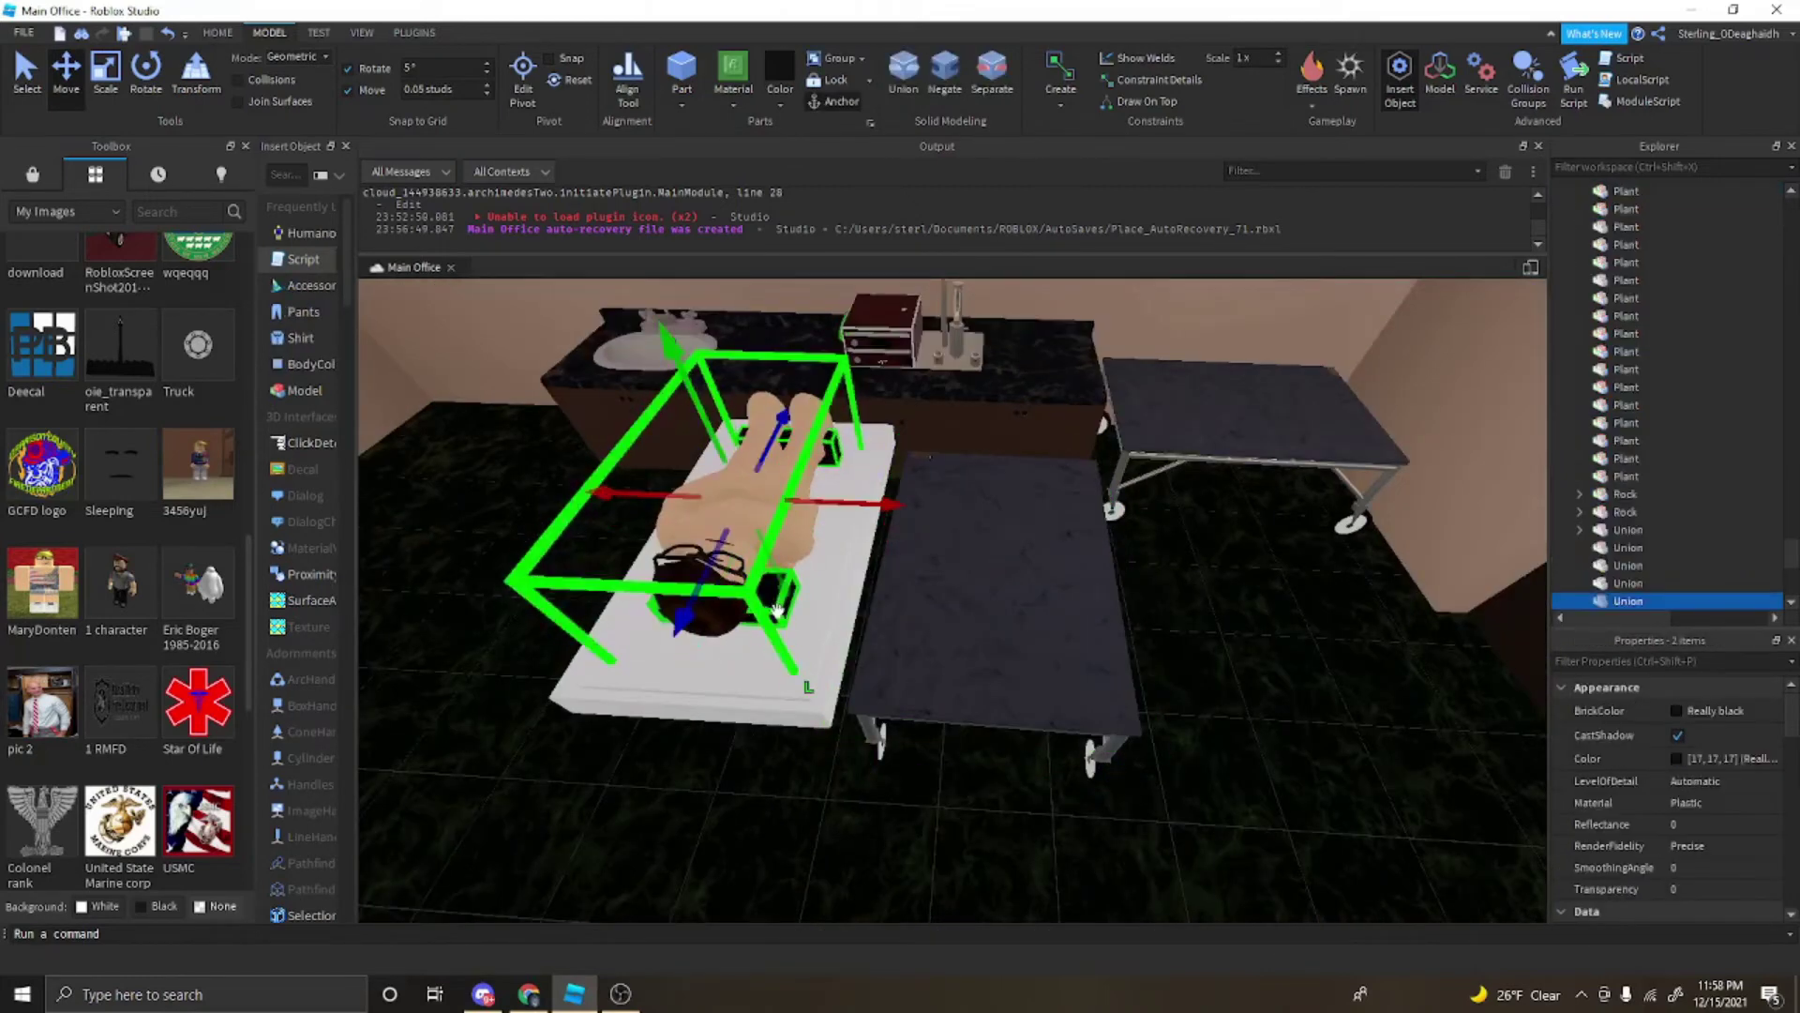
{"action": "left_click_drag", "start_coordinate": [855, 506], "coordinate": [1113, 514]}
Step: Lower the avatar and its black supports onto the gurney's dark tabletop
{"action": "right_click_drag", "start_coordinate": [1113, 513], "coordinate": [1089, 562]}
{"action": "scroll", "coordinate": [1097, 567], "scroll_direction": "up", "scroll_amount": 5}
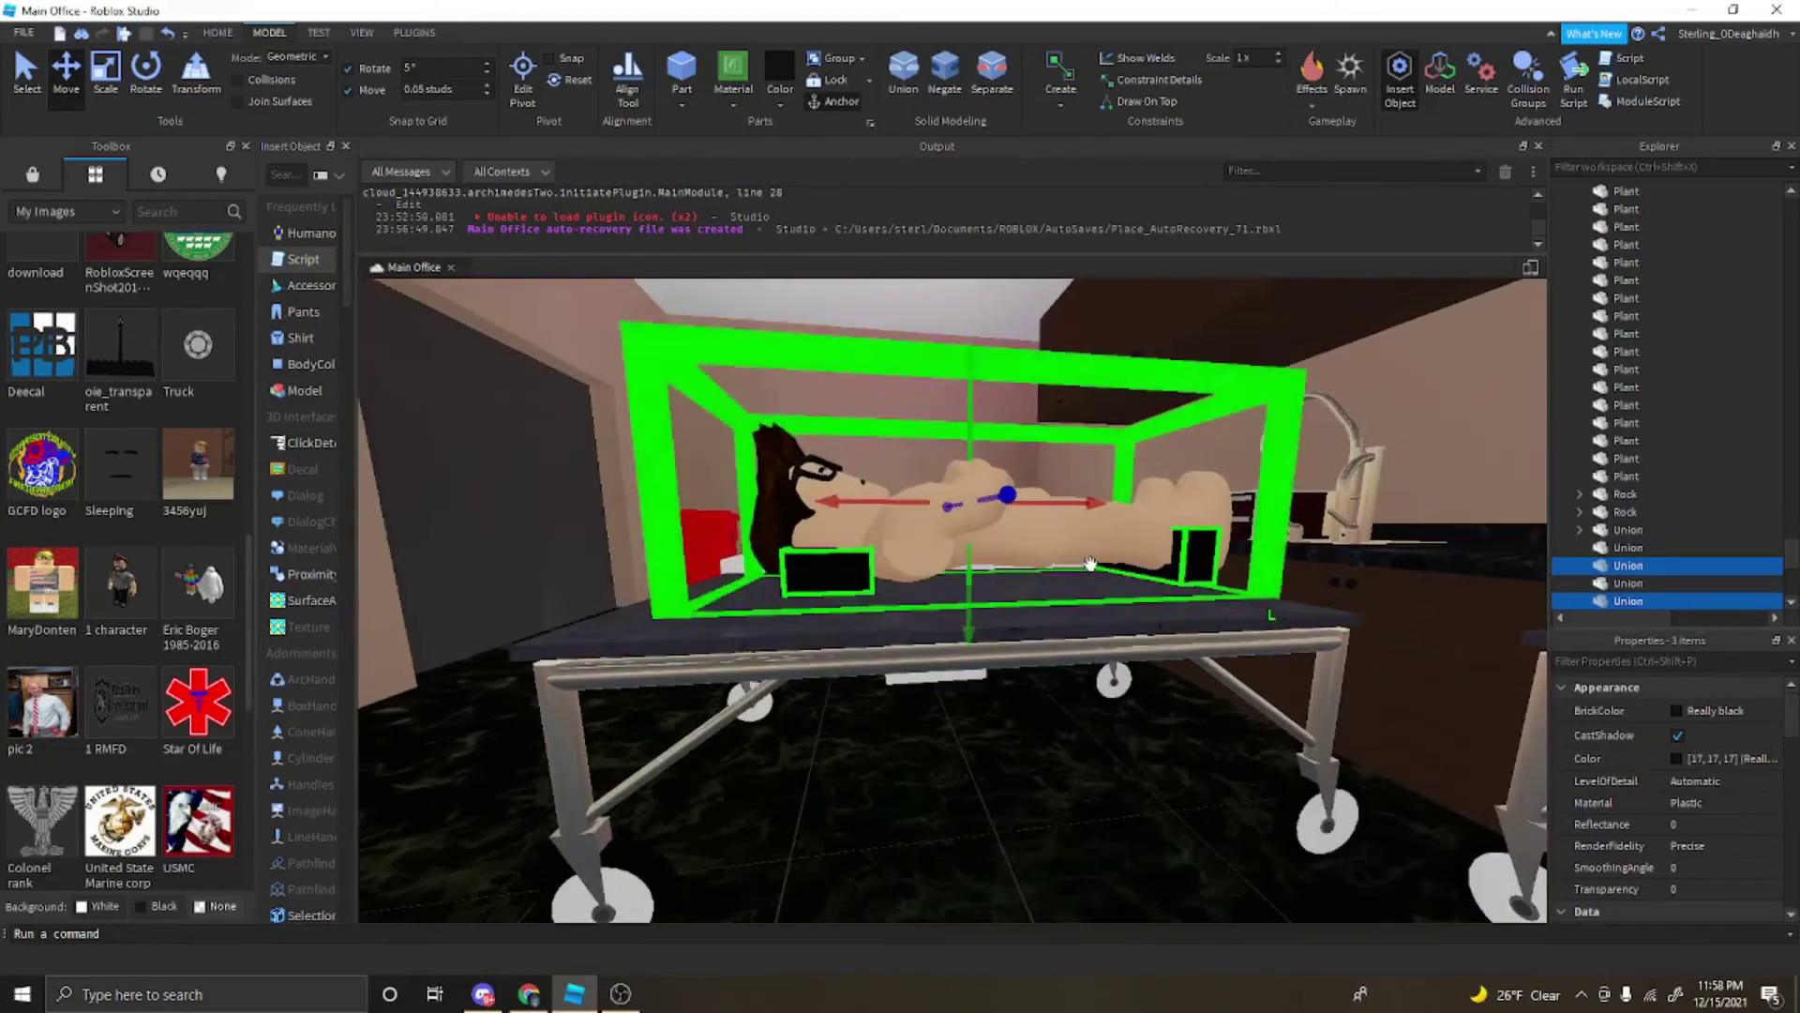
{"action": "scroll", "coordinate": [1089, 563], "scroll_direction": "up", "scroll_amount": 3}
{"action": "left_click_drag", "start_coordinate": [1009, 618], "coordinate": [1004, 641]}
{"action": "right_click_drag", "start_coordinate": [1005, 641], "coordinate": [961, 610]}
{"action": "scroll", "coordinate": [1013, 651], "scroll_direction": "down", "scroll_amount": 4}
Step: Center-align the avatar with the gurney's tabletop part on the world X and Z axes, relative to the active object
{"action": "left_click", "coordinate": [961, 609]}
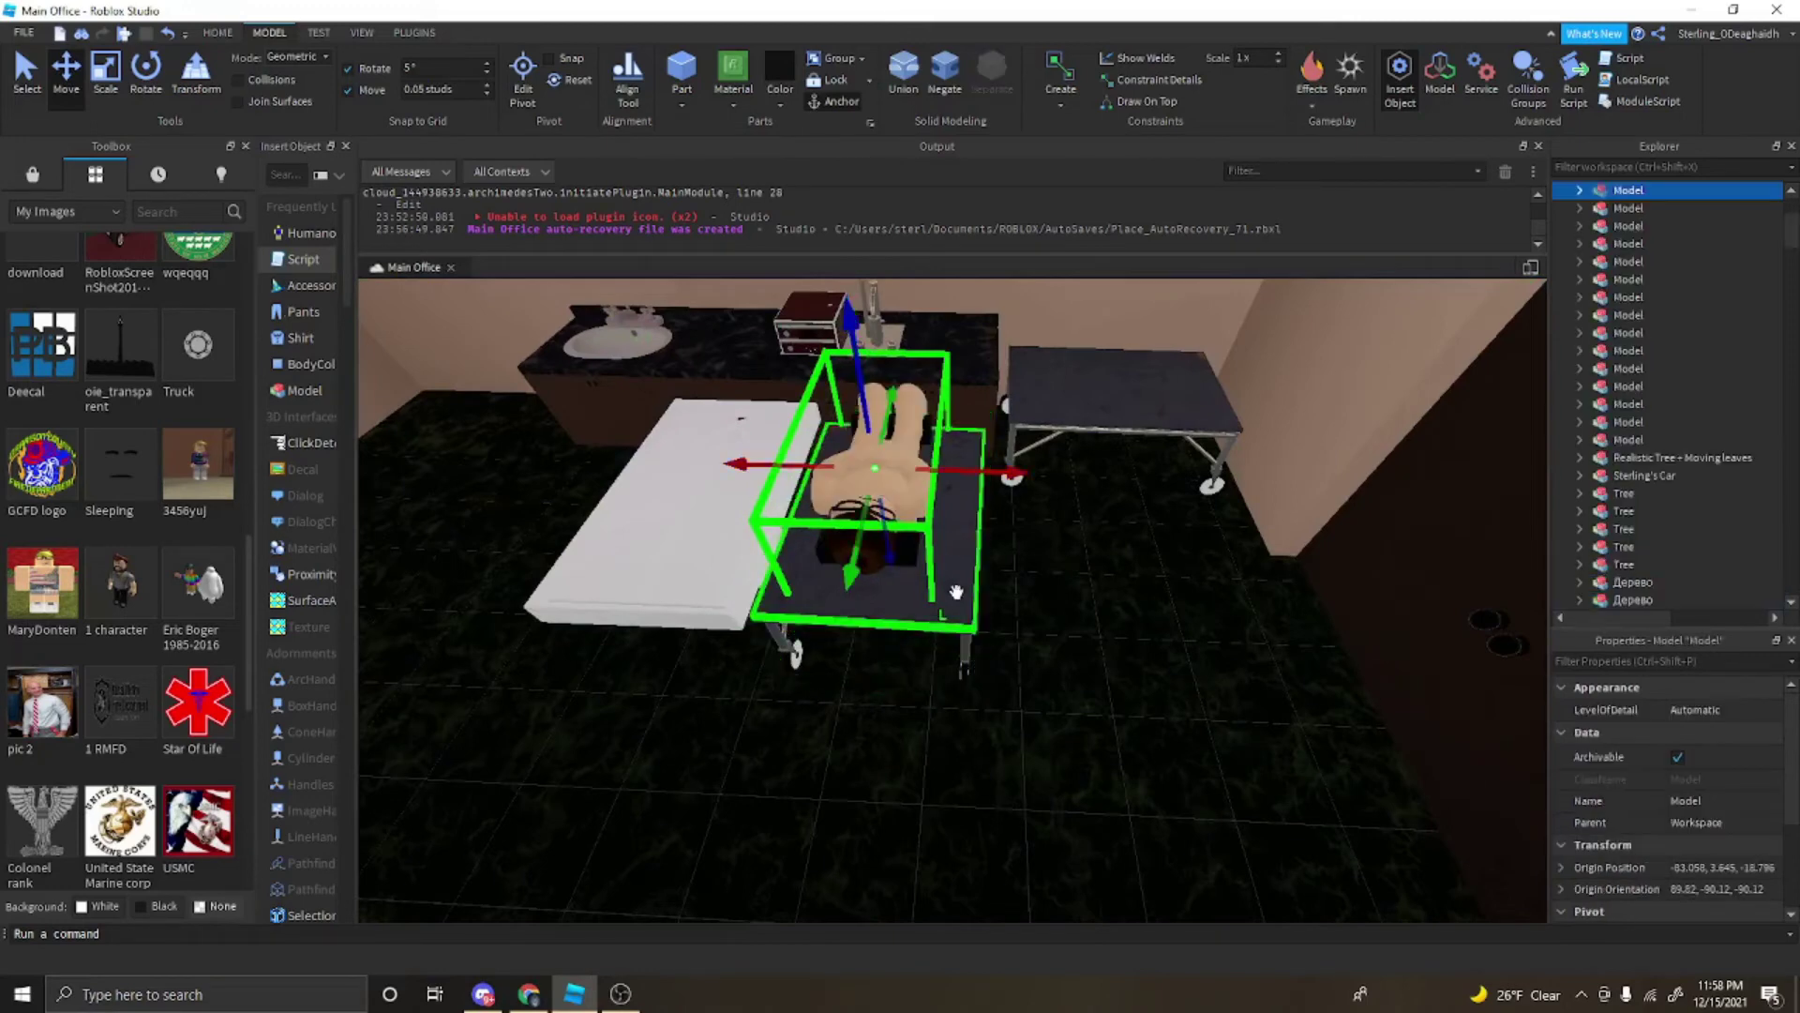
{"action": "left_click", "coordinate": [615, 80]}
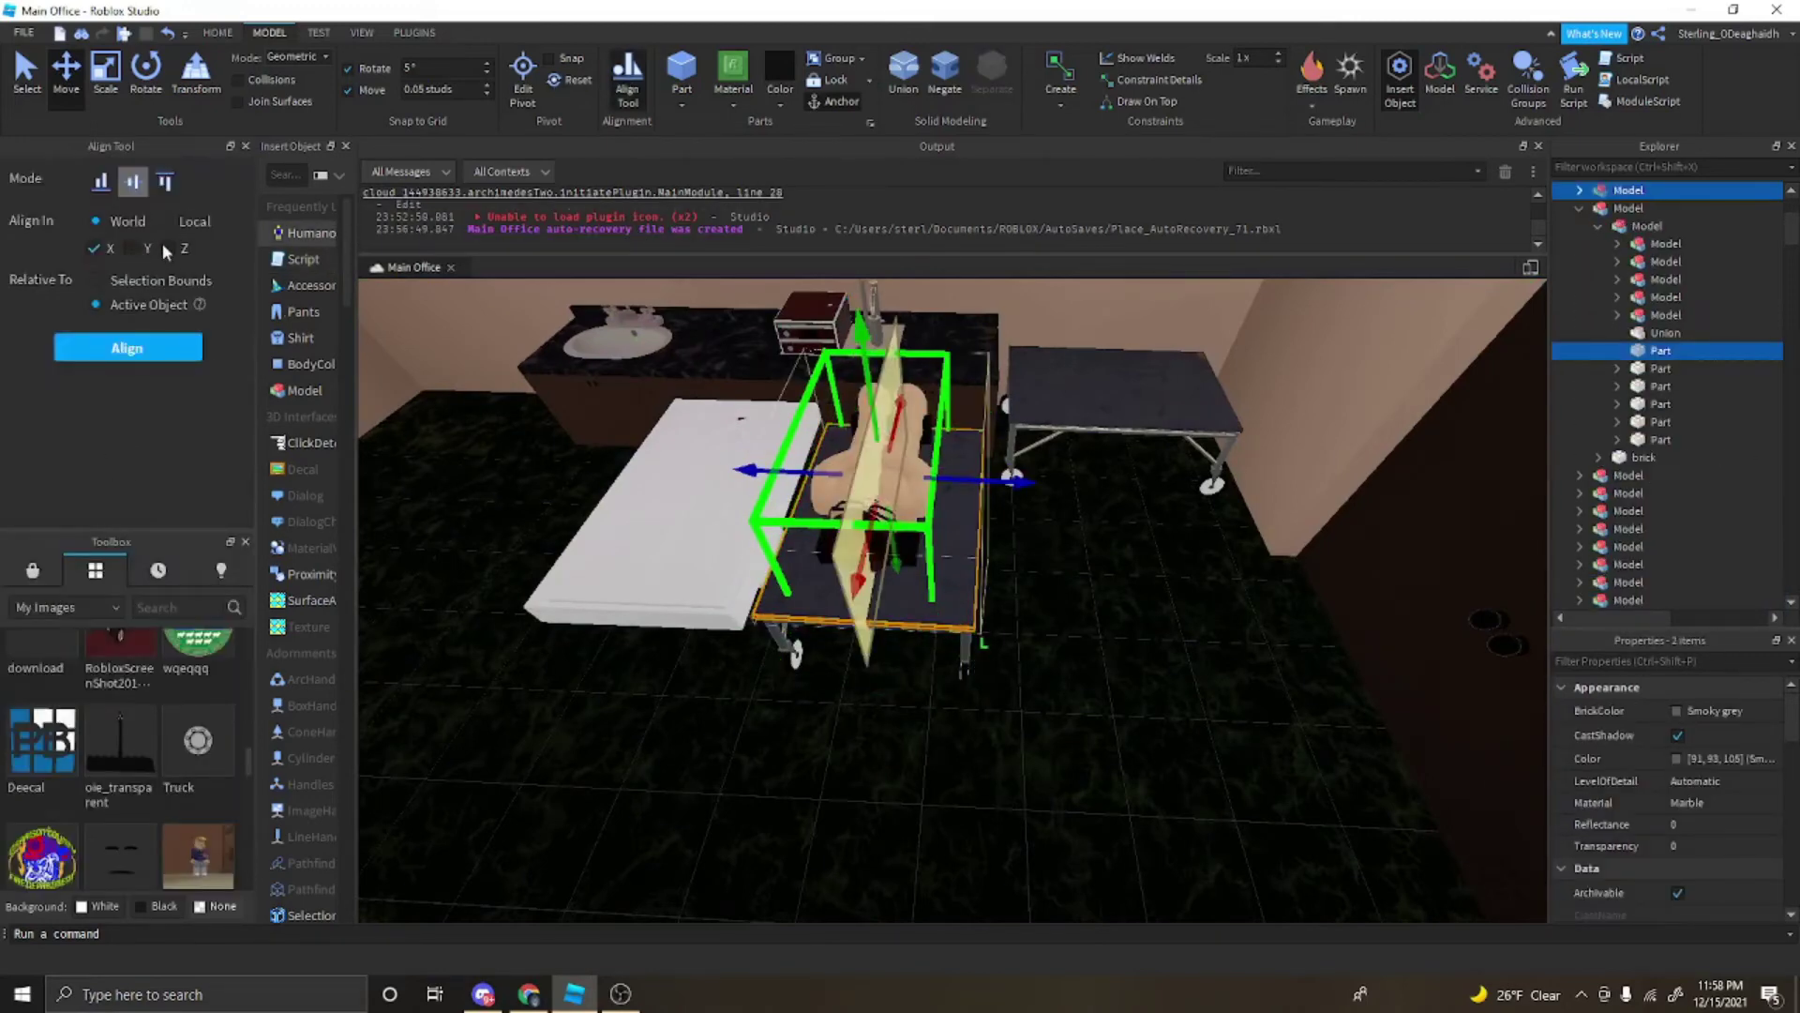
{"action": "left_click", "coordinate": [132, 348]}
{"action": "left_click", "coordinate": [1071, 610]}
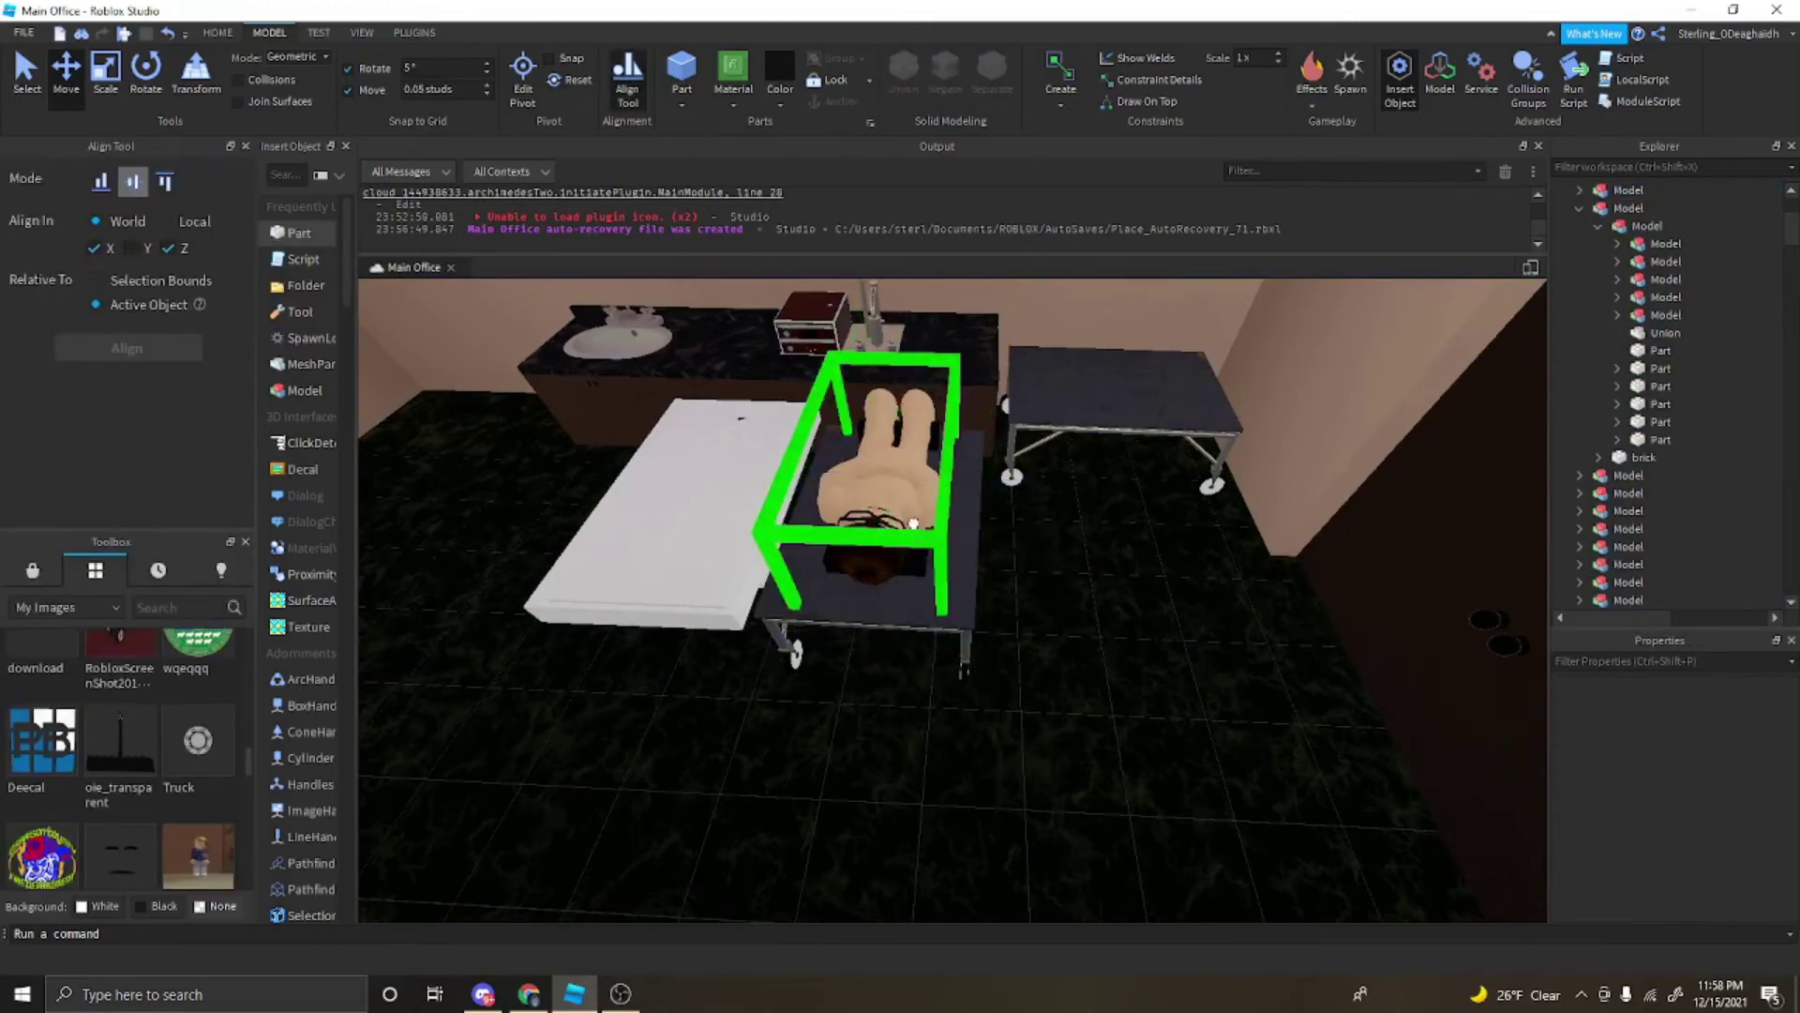
{"action": "left_click", "coordinate": [916, 522]}
{"action": "left_click", "coordinate": [947, 563], "text": "ctrl"}
{"action": "left_click", "coordinate": [1041, 626]}
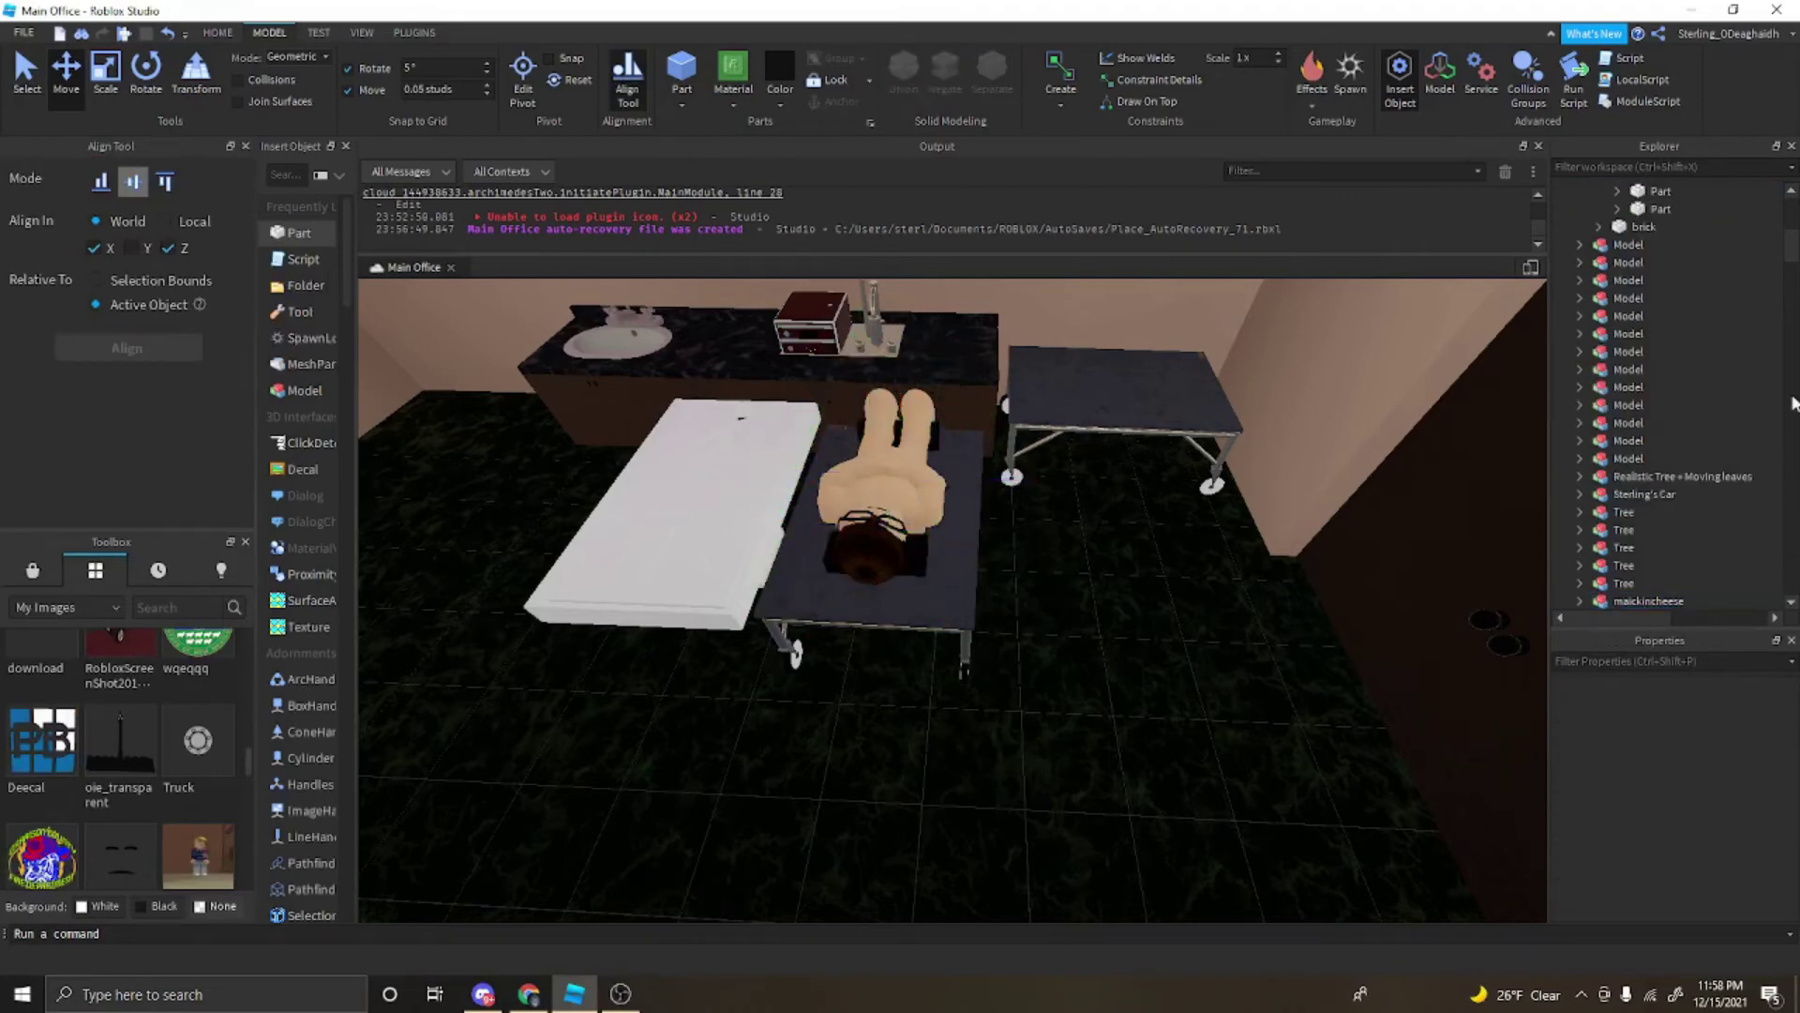
Step: Move the Tilt part and the two unions below it from ServerStorage into Workspace
{"action": "left_click_drag", "start_coordinate": [1794, 262], "coordinate": [1746, 611]}
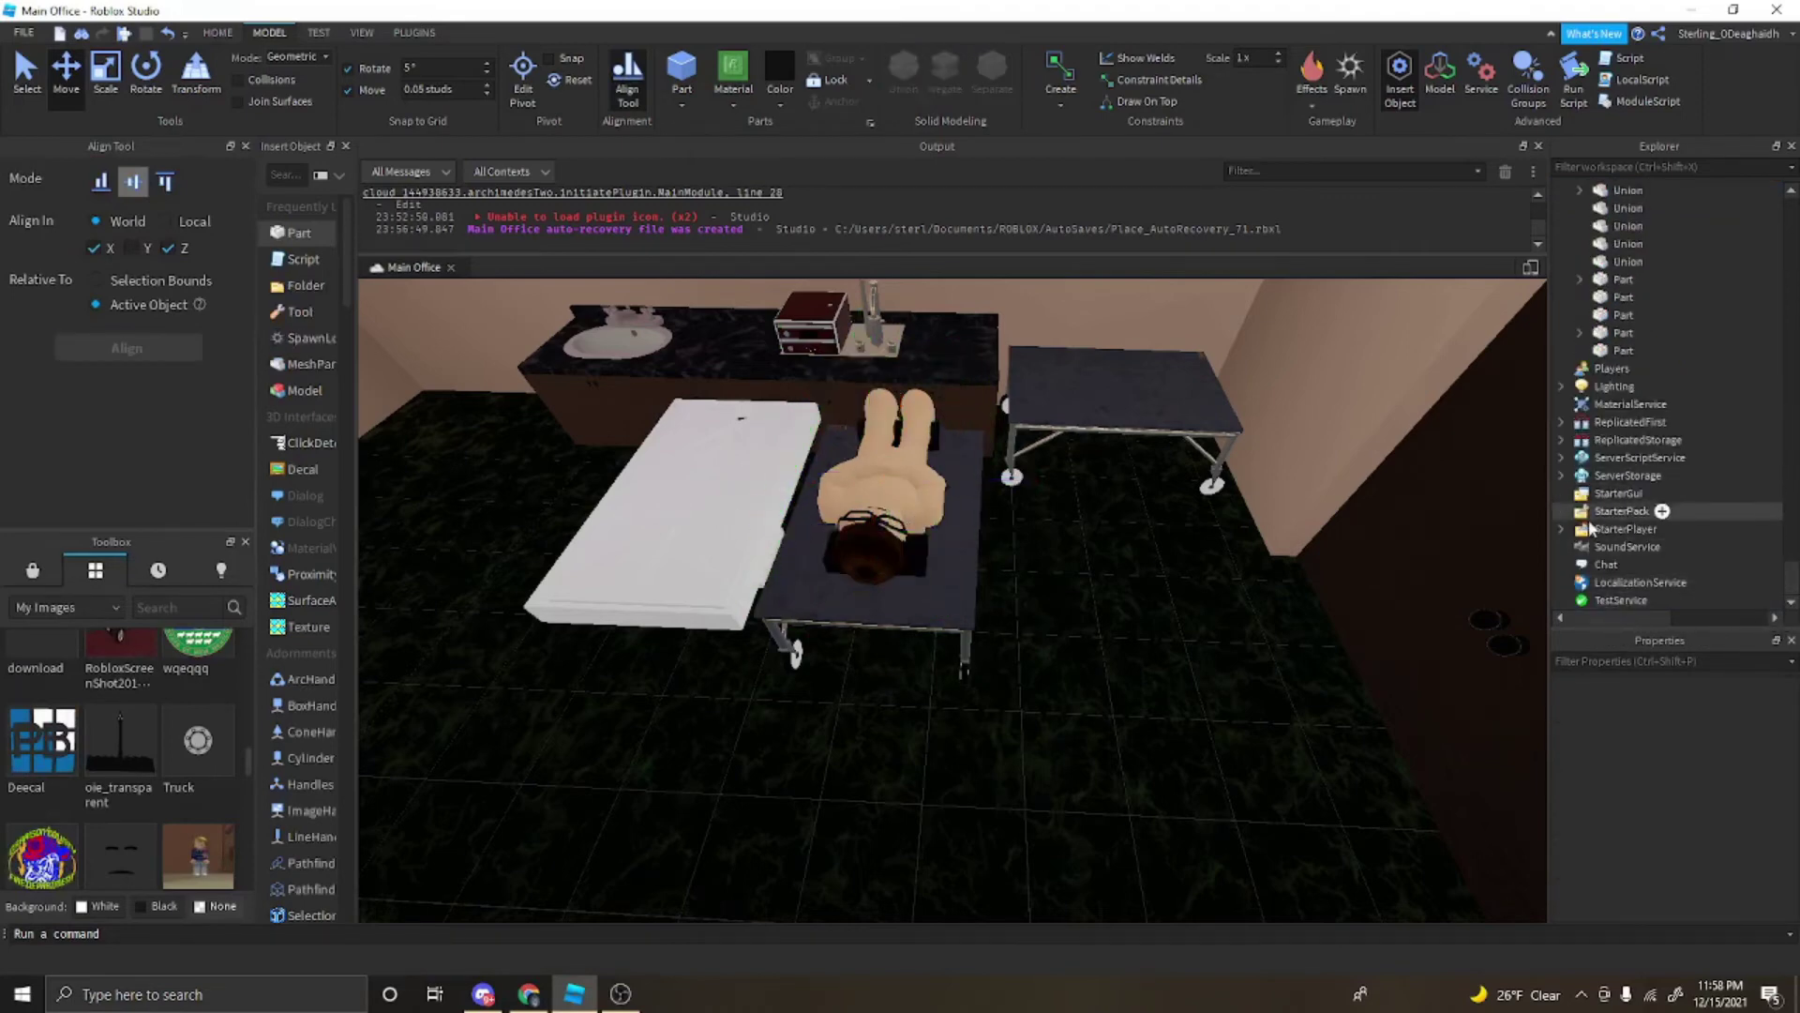
{"action": "scroll", "coordinate": [1656, 553], "scroll_direction": "down", "scroll_amount": 1}
{"action": "left_click", "coordinate": [1622, 514]}
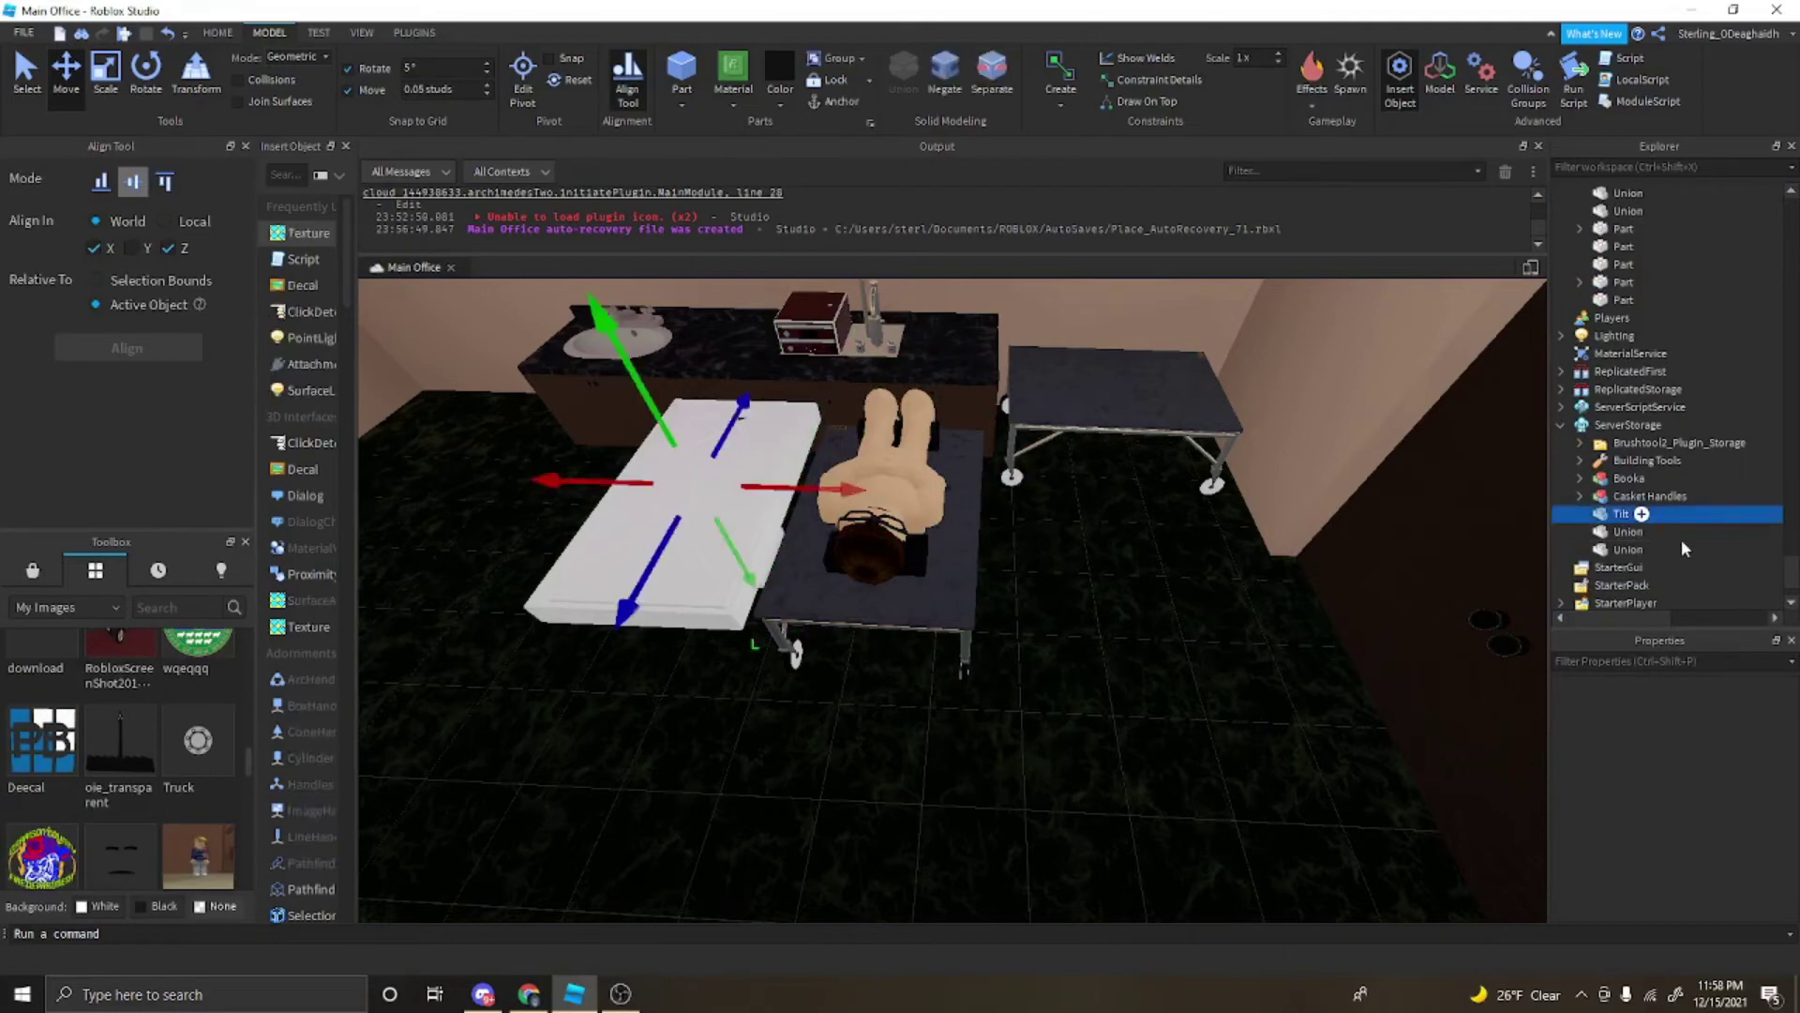
{"action": "left_click", "coordinate": [1702, 551], "text": "shift"}
{"action": "left_click_drag", "start_coordinate": [1792, 581], "coordinate": [1793, 197]}
{"action": "scroll", "coordinate": [1702, 764], "scroll_direction": "down", "scroll_amount": 5}
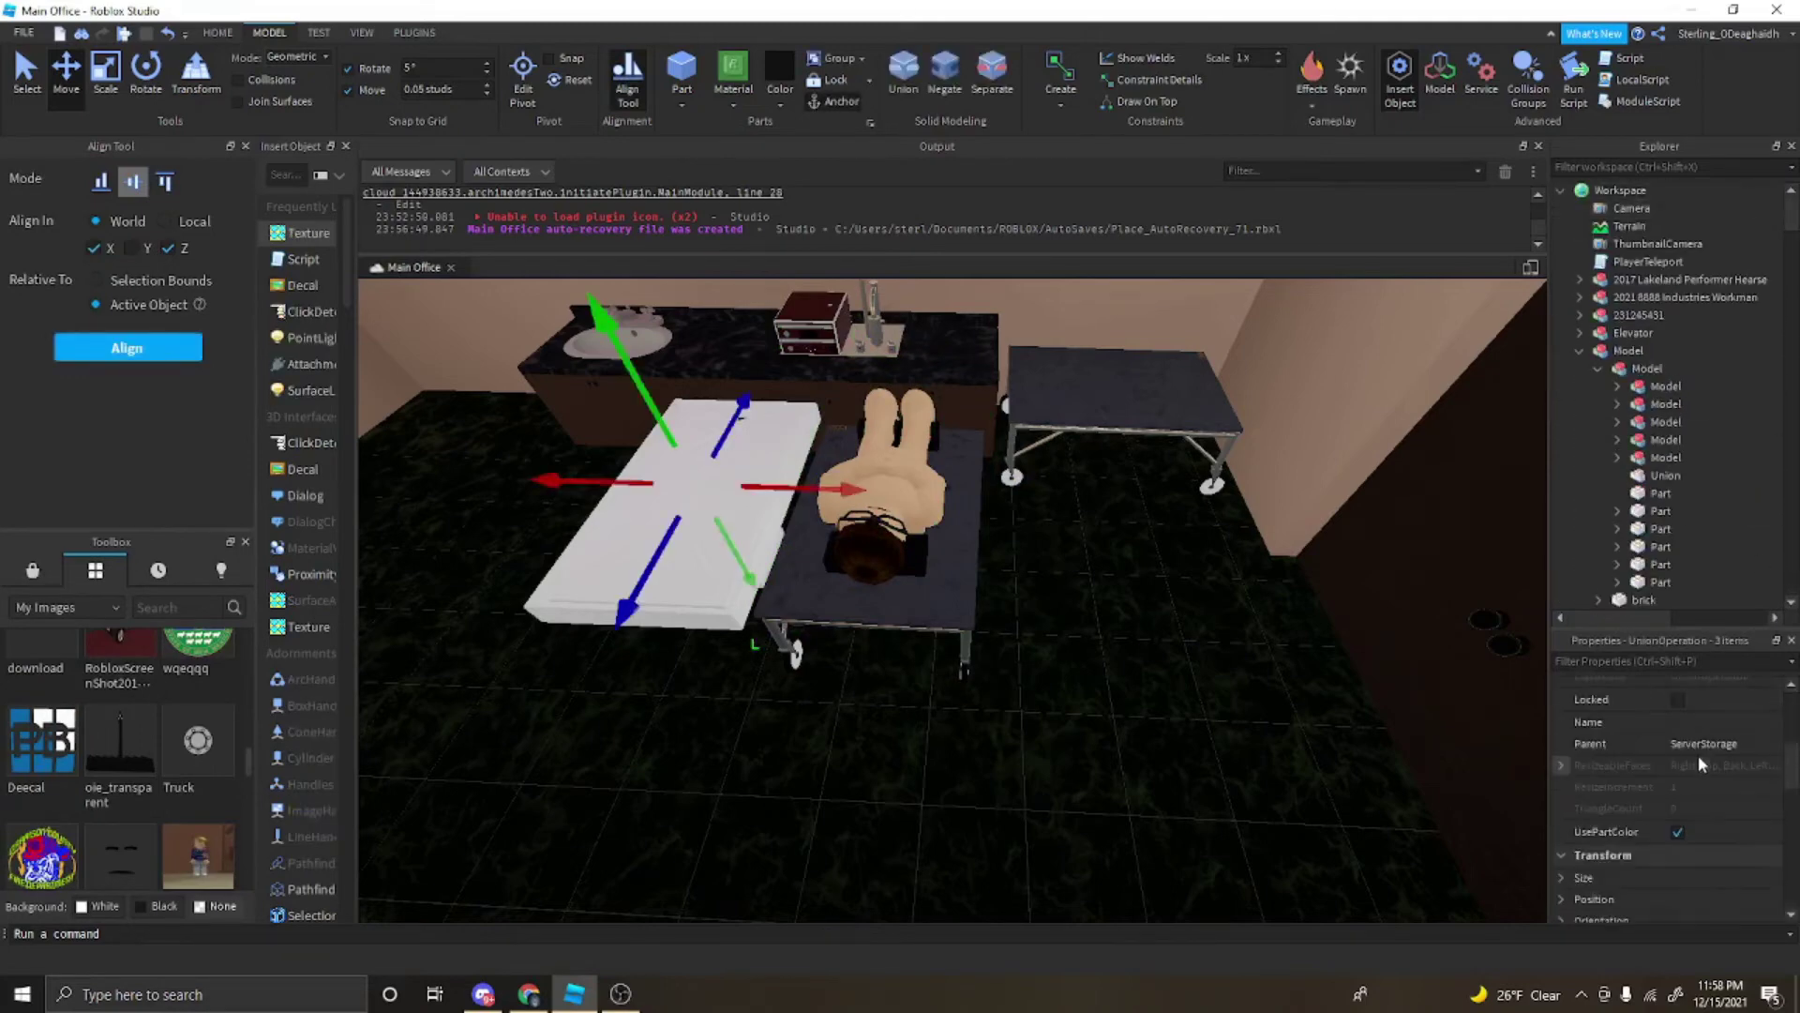
{"action": "left_click_drag", "start_coordinate": [1634, 209], "coordinate": [1631, 193]}
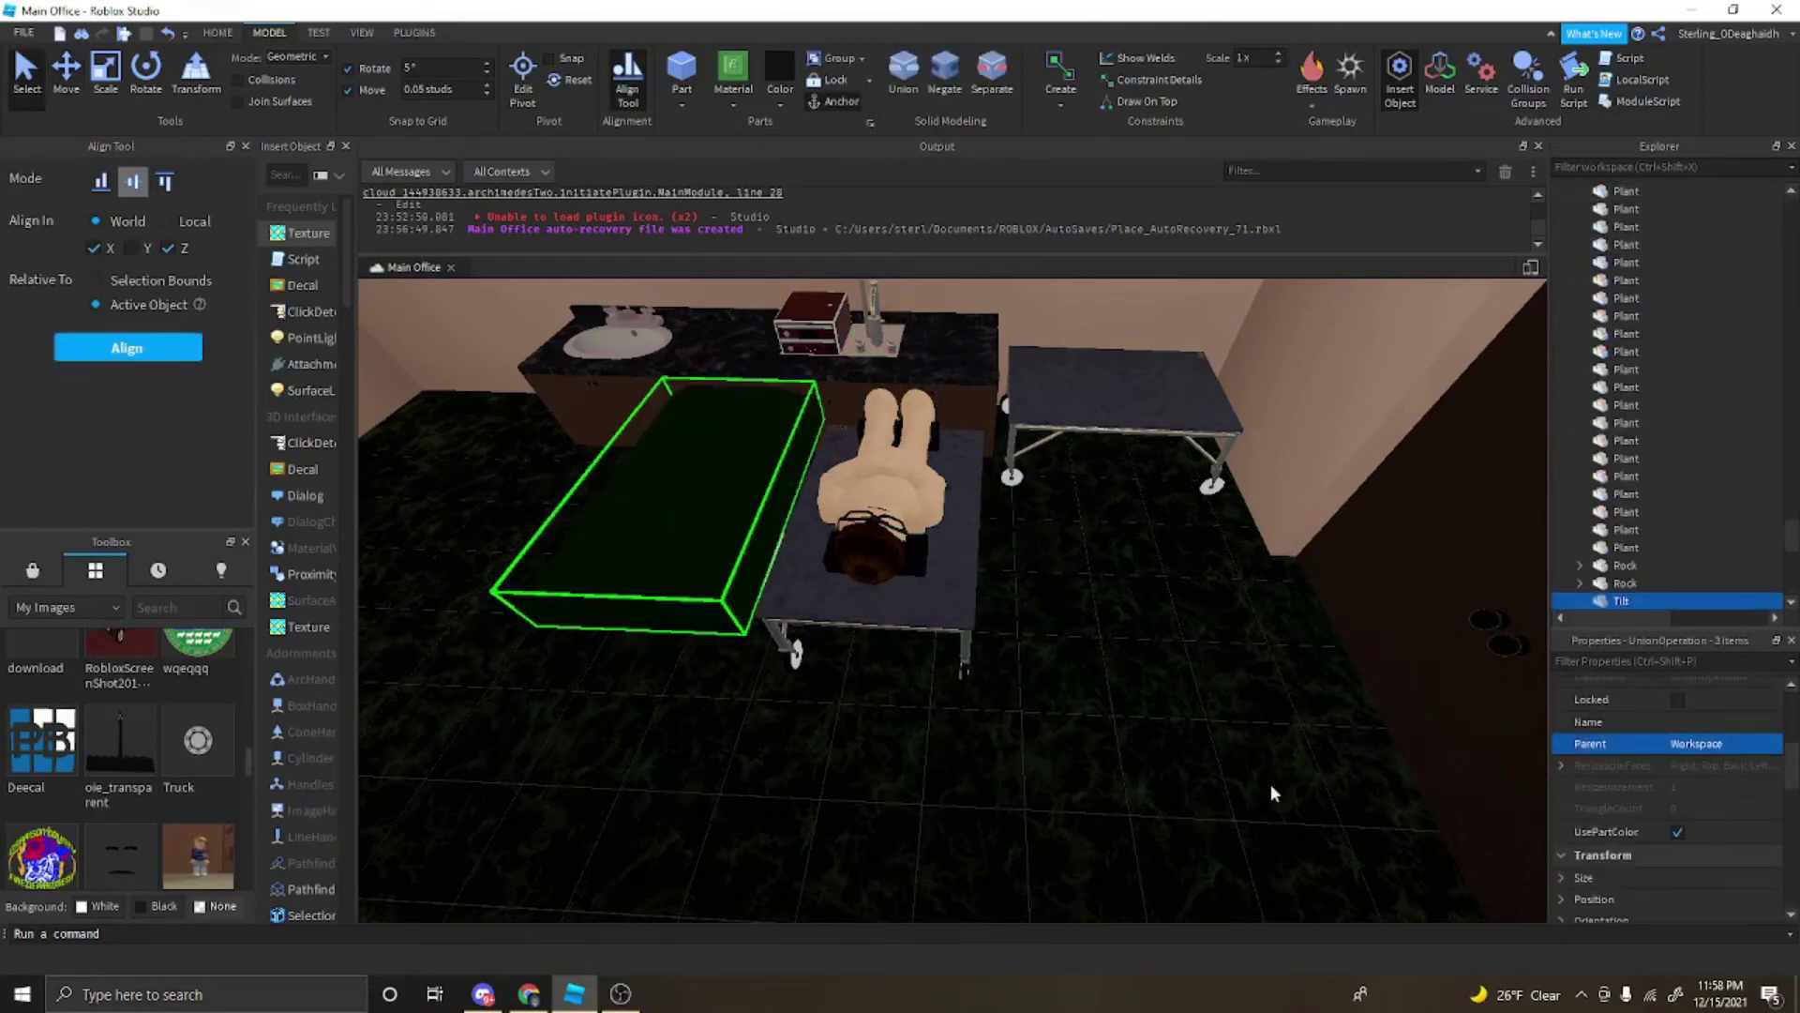
Step: Shift the gurney, avatar and black supports together sideways, away from the dark green block
{"action": "left_click", "coordinate": [869, 427]}
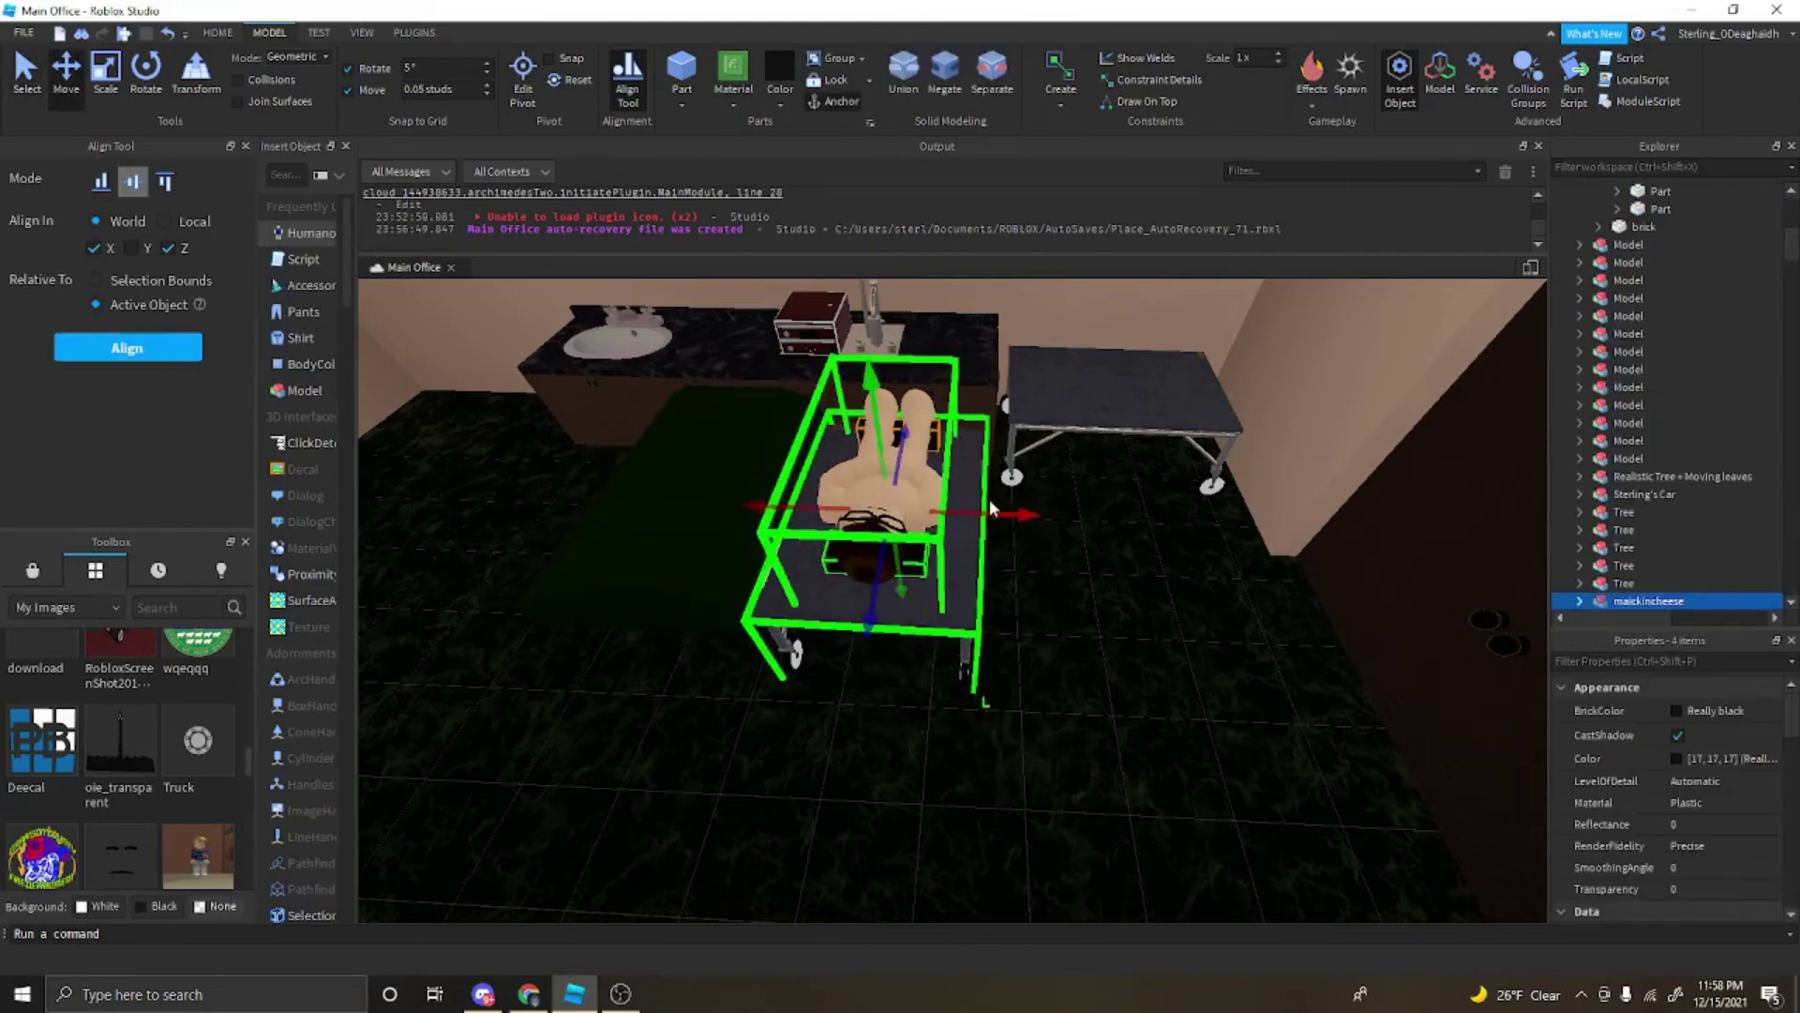
{"action": "left_click_drag", "start_coordinate": [992, 511], "coordinate": [1046, 525]}
{"action": "left_click", "coordinate": [1057, 684]}
{"action": "right_click_drag", "start_coordinate": [1056, 684], "coordinate": [985, 587]}
Step: Replace the SurfaceGui text on the brown nameplate brick at the gurney's foot with the avatar's username
{"action": "left_click", "coordinate": [876, 638]}
{"action": "scroll", "coordinate": [1728, 795], "scroll_direction": "down", "scroll_amount": 2}
{"action": "scroll", "coordinate": [984, 587], "scroll_direction": "up", "scroll_amount": 2}
{"action": "left_click", "coordinate": [967, 618]}
{"action": "left_click", "coordinate": [853, 609]}
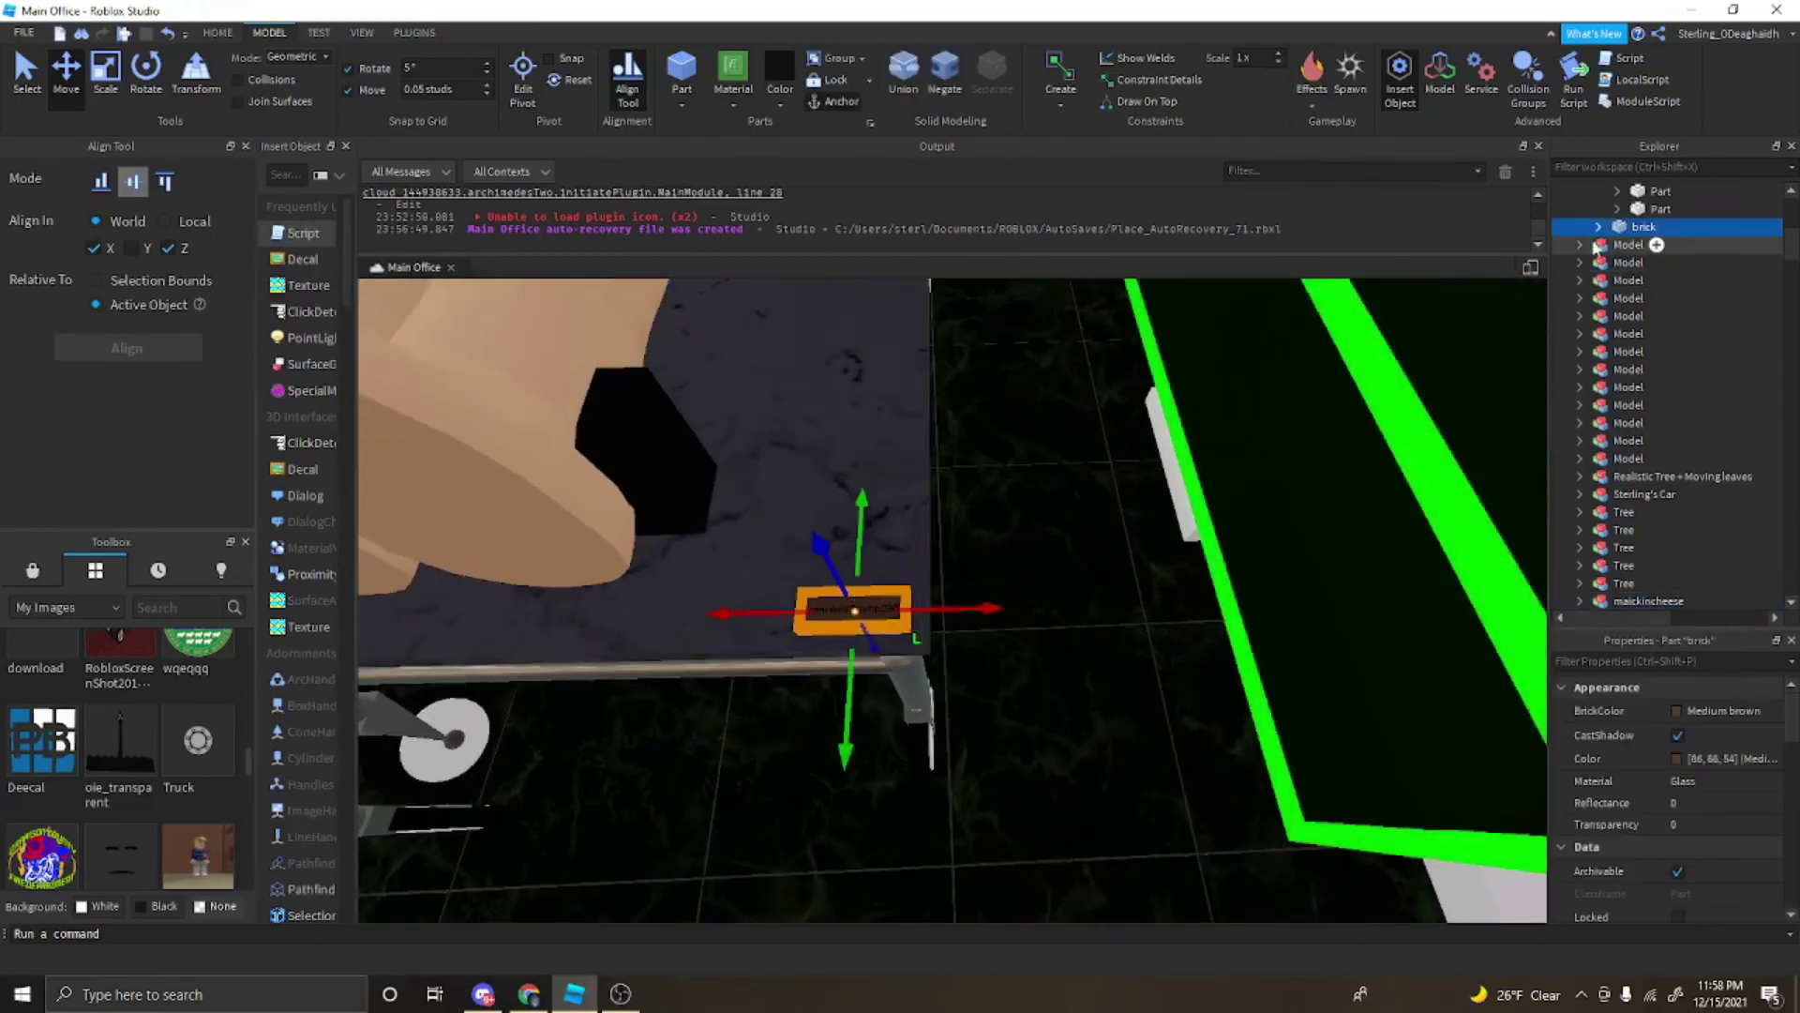
{"action": "left_click", "coordinate": [1617, 244]}
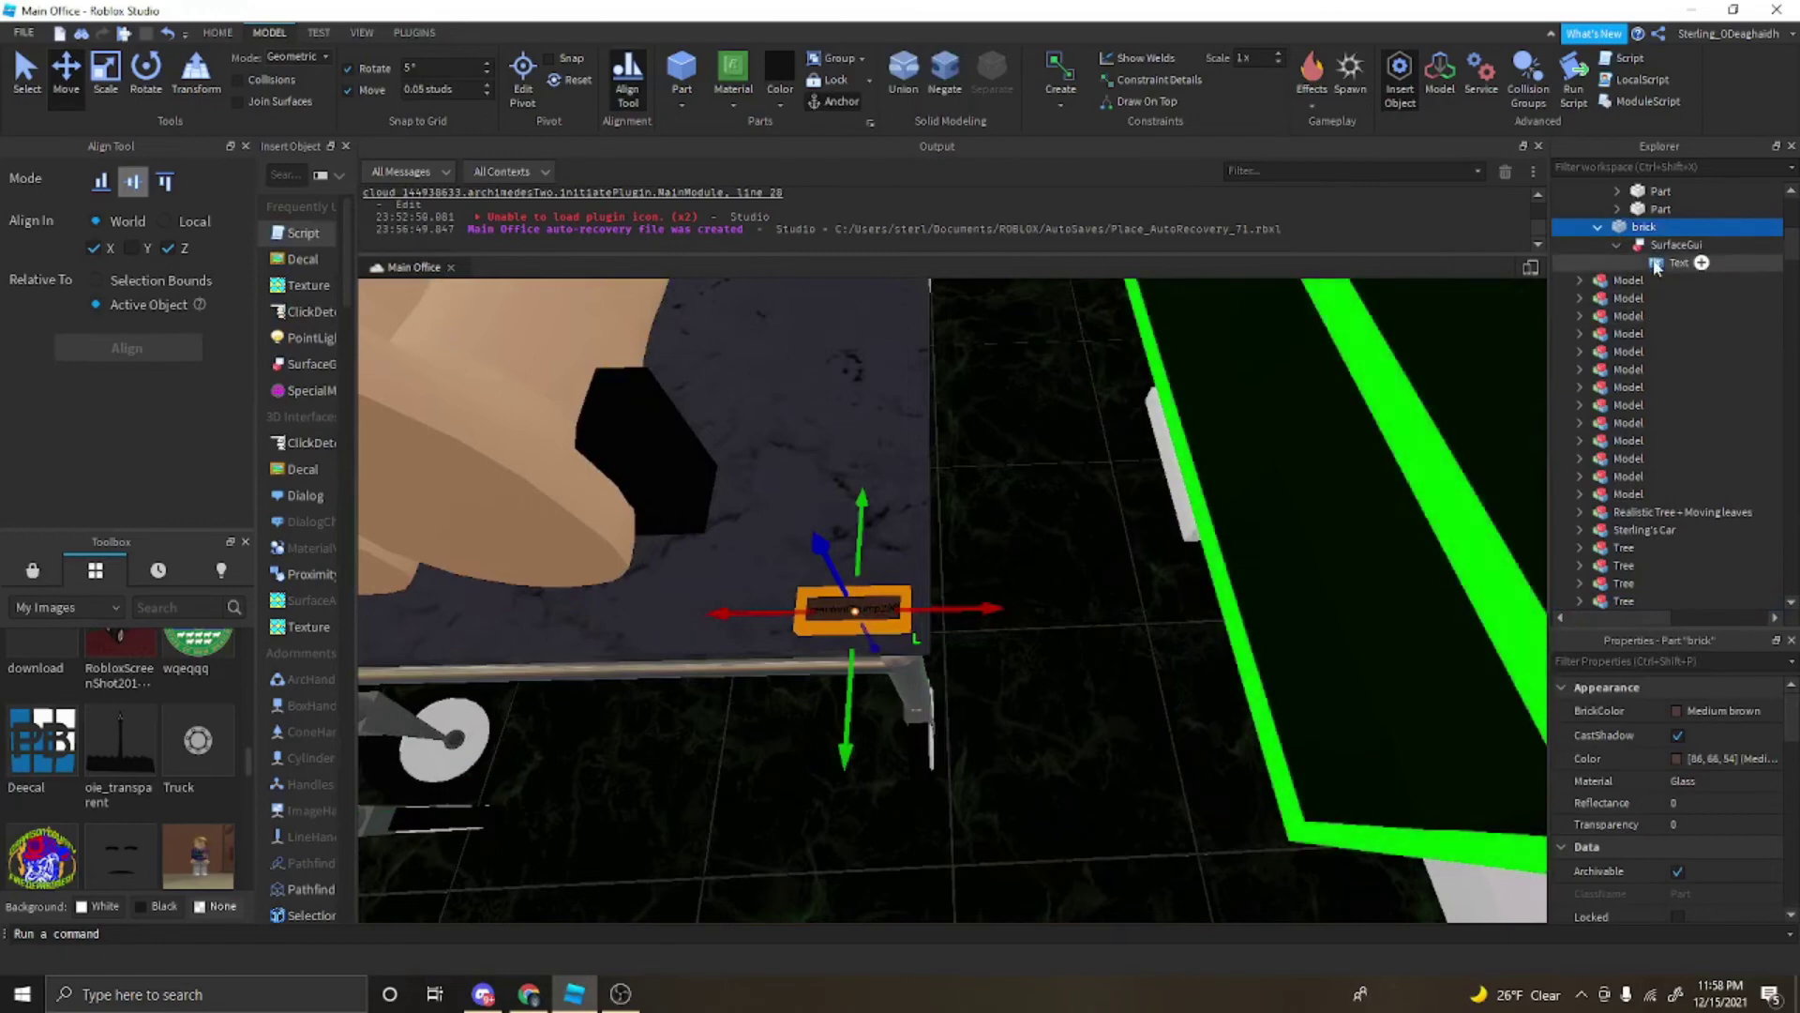
{"action": "left_click", "coordinate": [1678, 263]}
{"action": "scroll", "coordinate": [1681, 831], "scroll_direction": "down", "scroll_amount": 5}
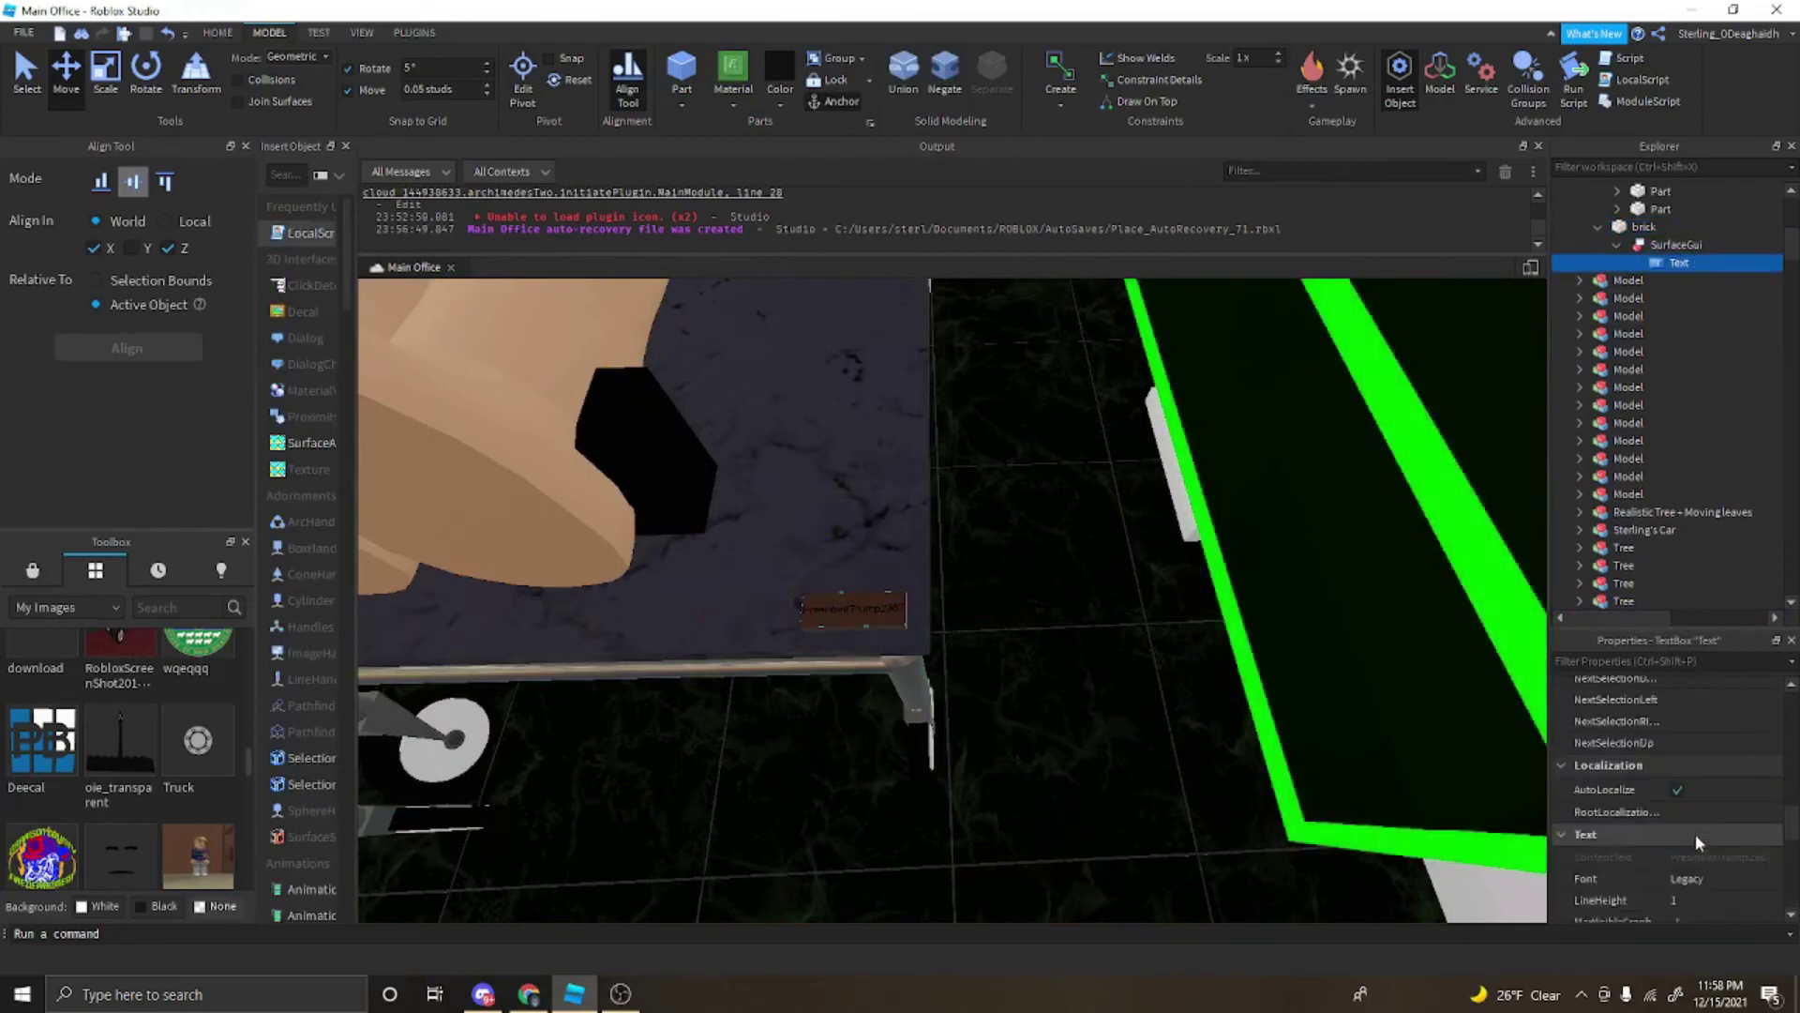
{"action": "scroll", "coordinate": [1709, 834], "scroll_direction": "down", "scroll_amount": 1}
{"action": "left_click", "coordinate": [1721, 821]}
{"action": "type", "text": "mainkinnnocco"}
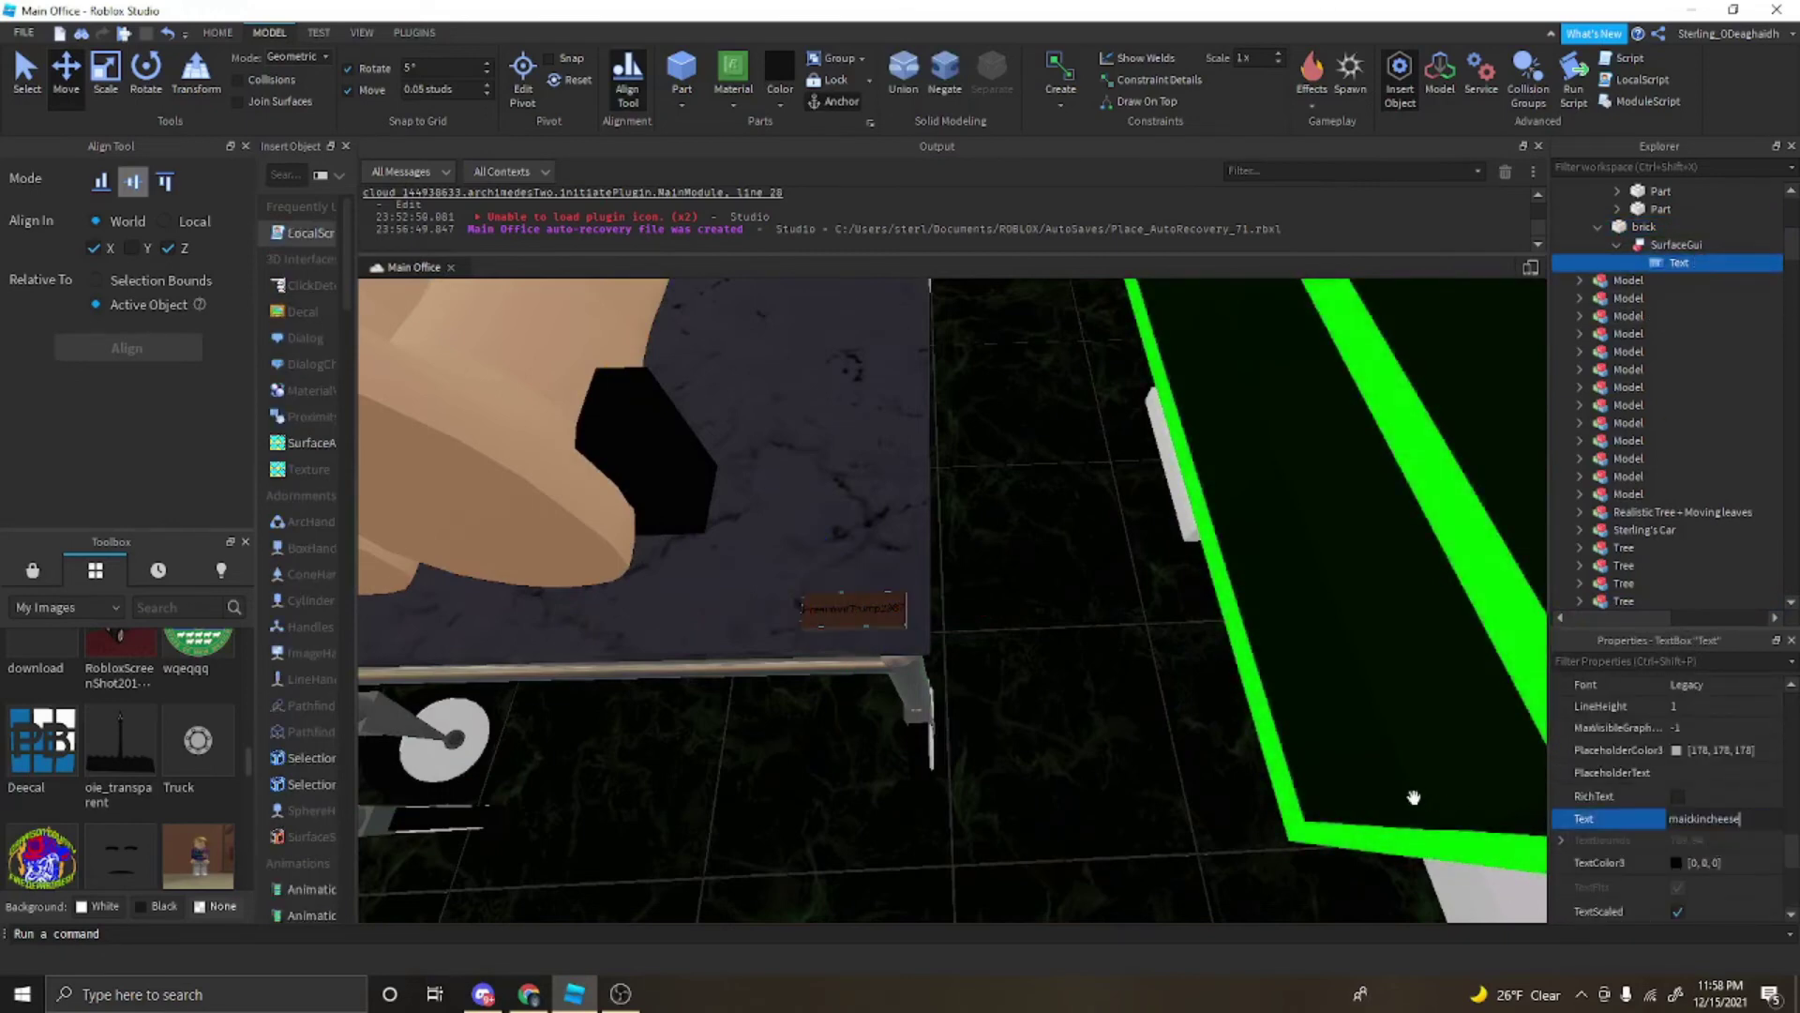
{"action": "left_click", "coordinate": [1218, 804]}
{"action": "scroll", "coordinate": [1239, 792], "scroll_direction": "down", "scroll_amount": 6}
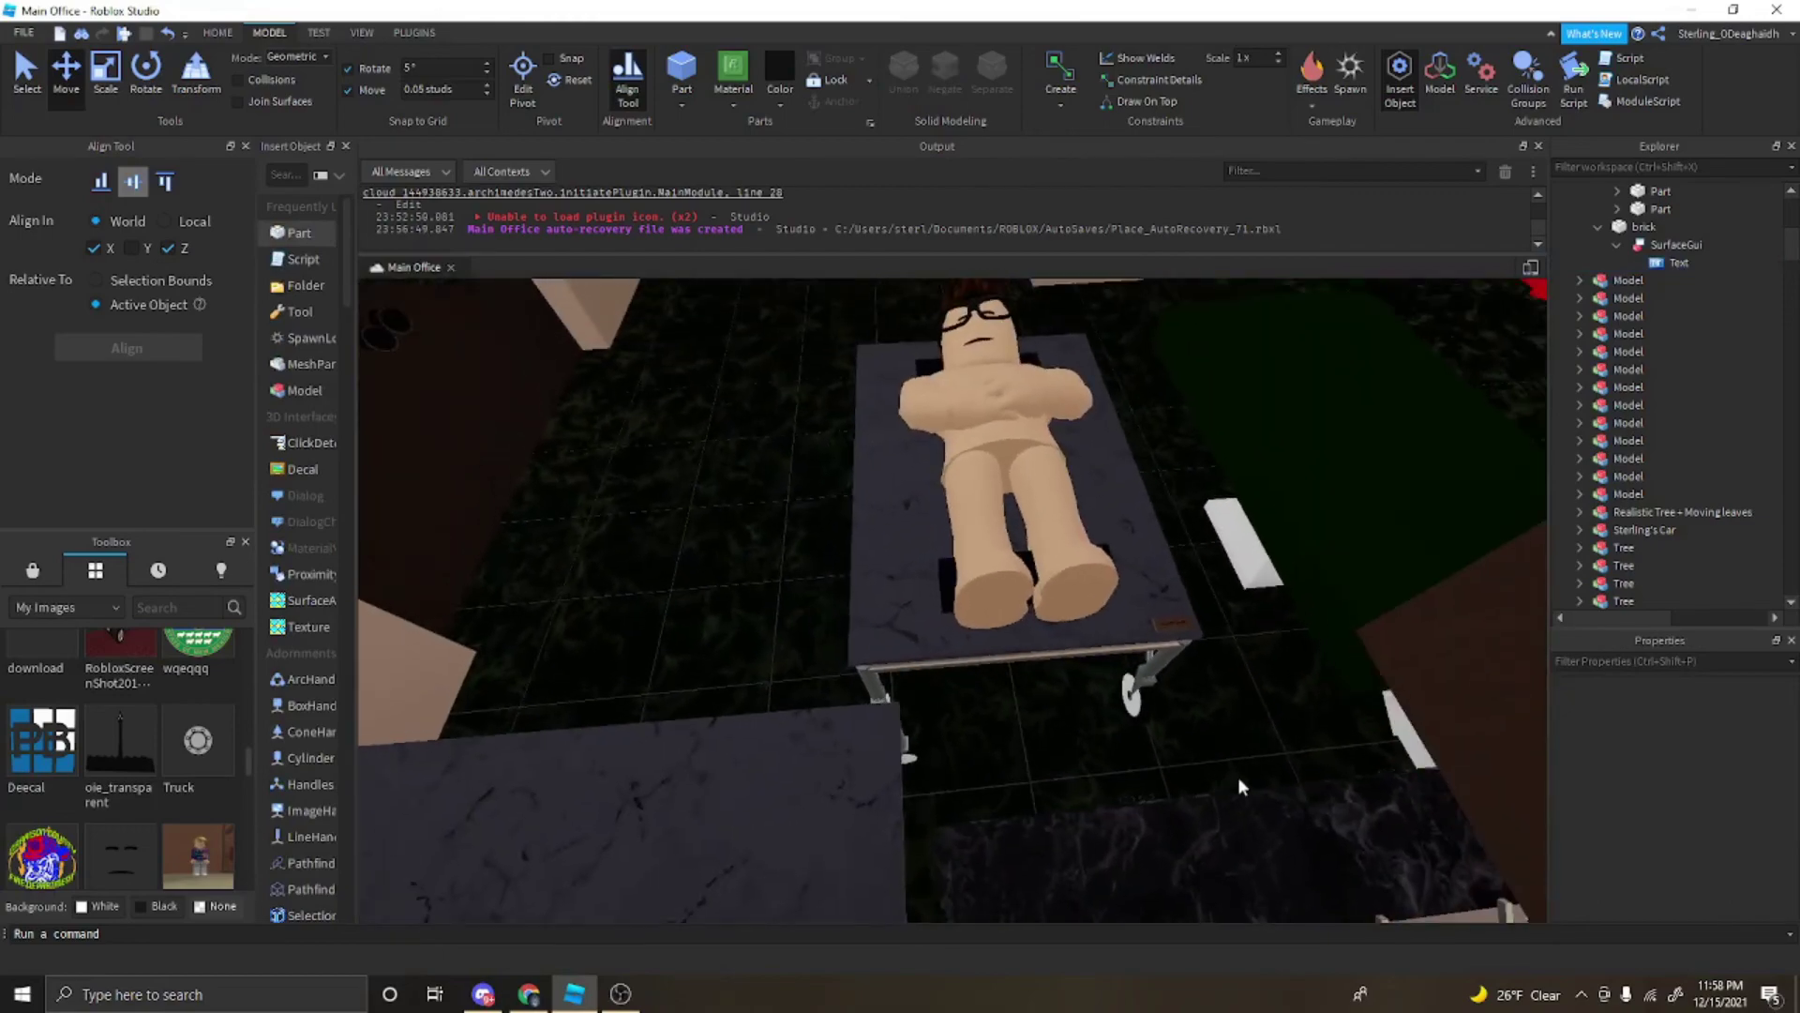
Step: Enable UsePartColor on the cover union over the gurney and set its material to Plastic
{"action": "left_click", "coordinate": [1054, 641]}
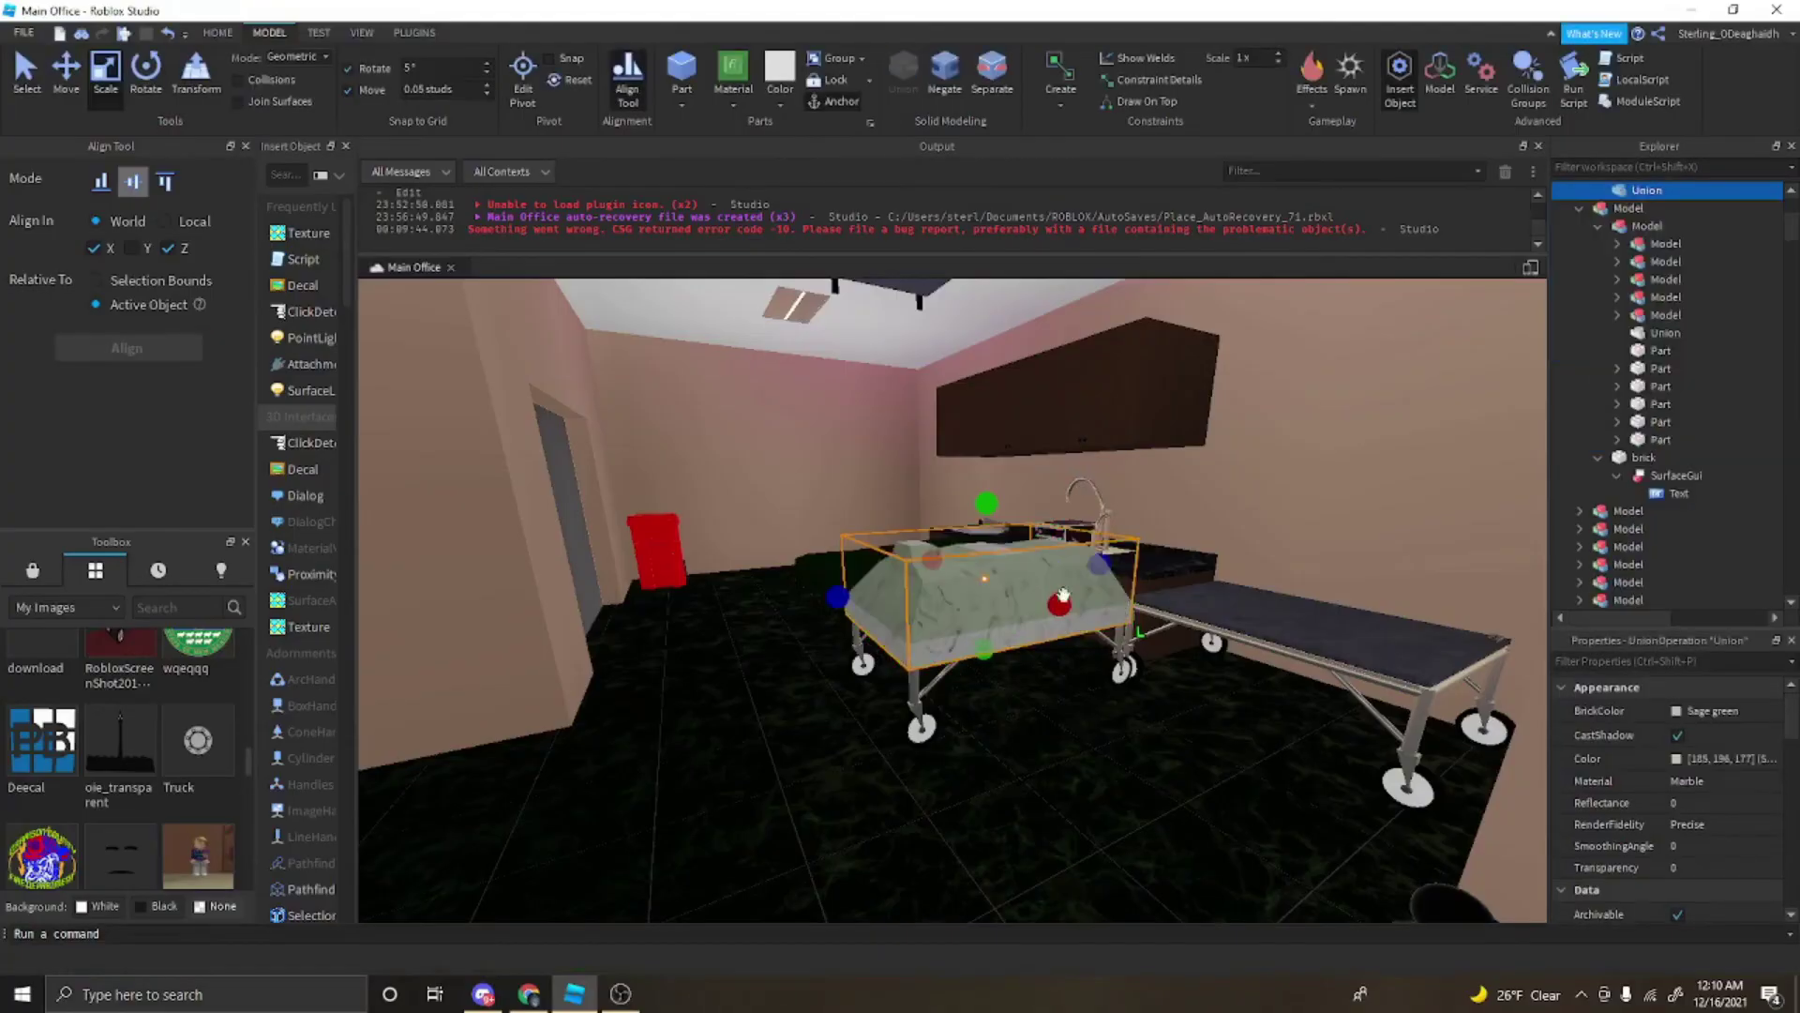
{"action": "scroll", "coordinate": [1556, 713], "scroll_direction": "down", "scroll_amount": 5}
{"action": "left_click", "coordinate": [1675, 769]}
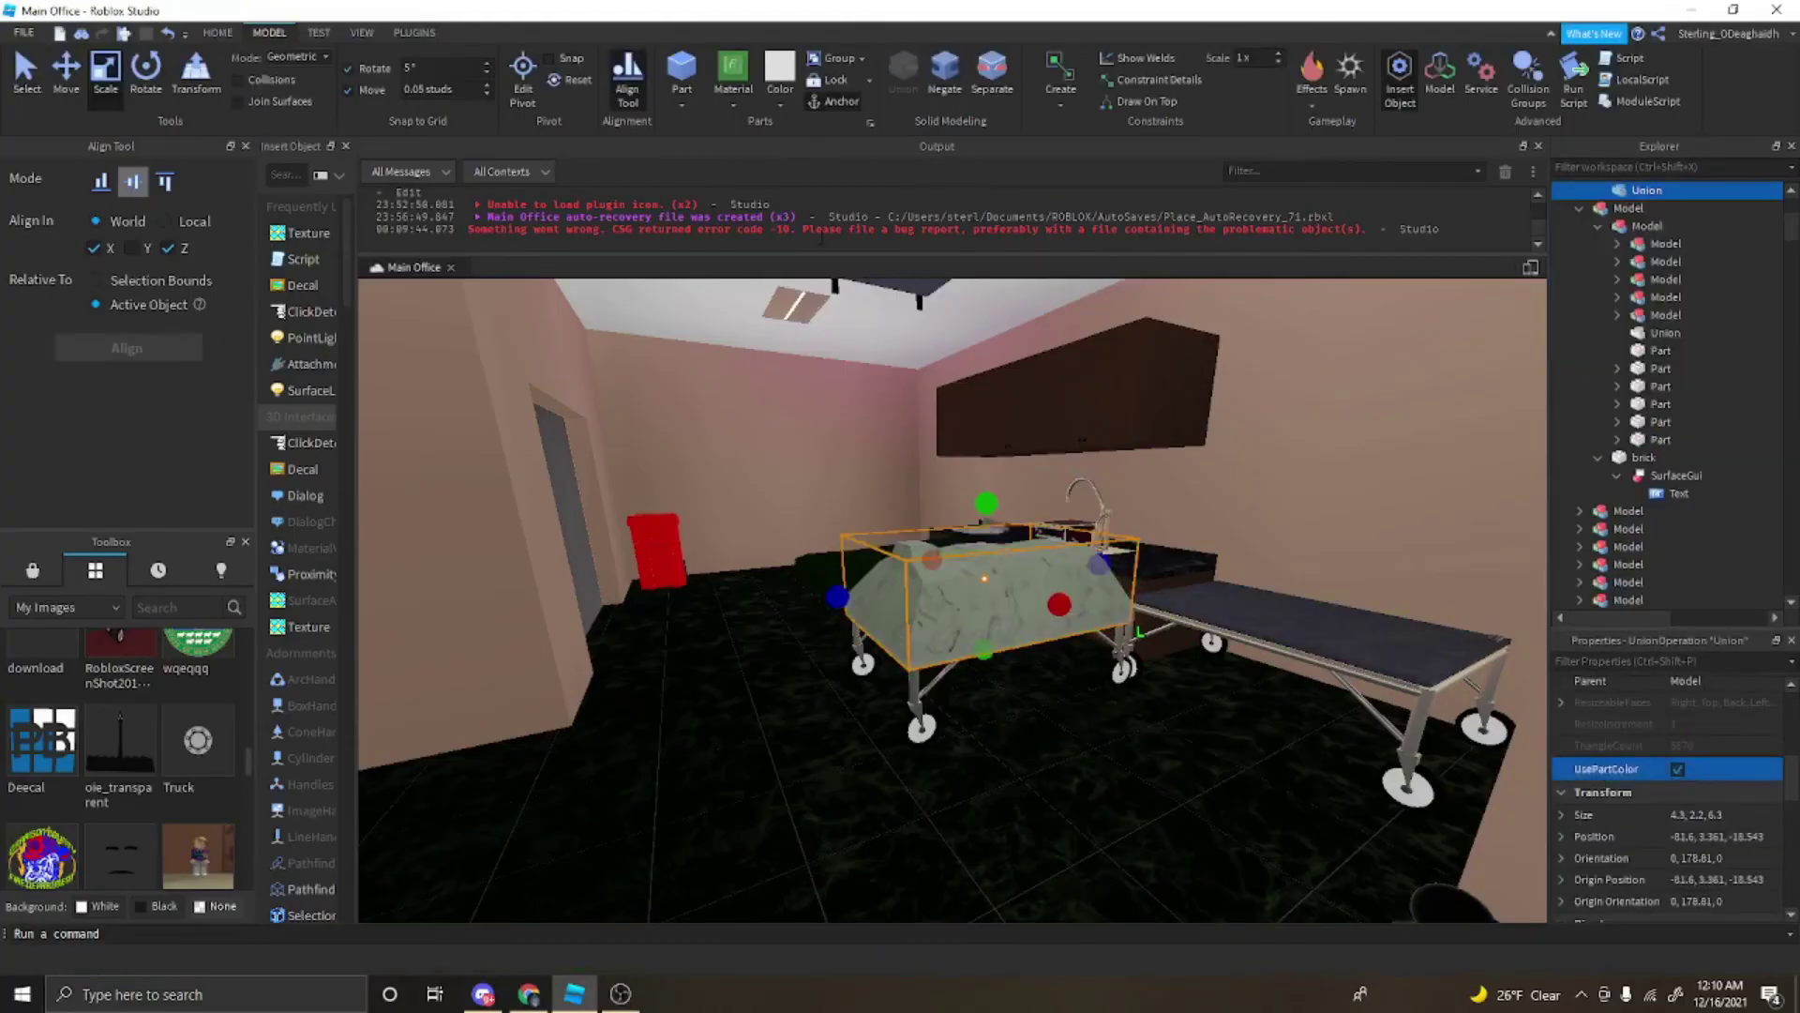
{"action": "left_click", "coordinate": [743, 89]}
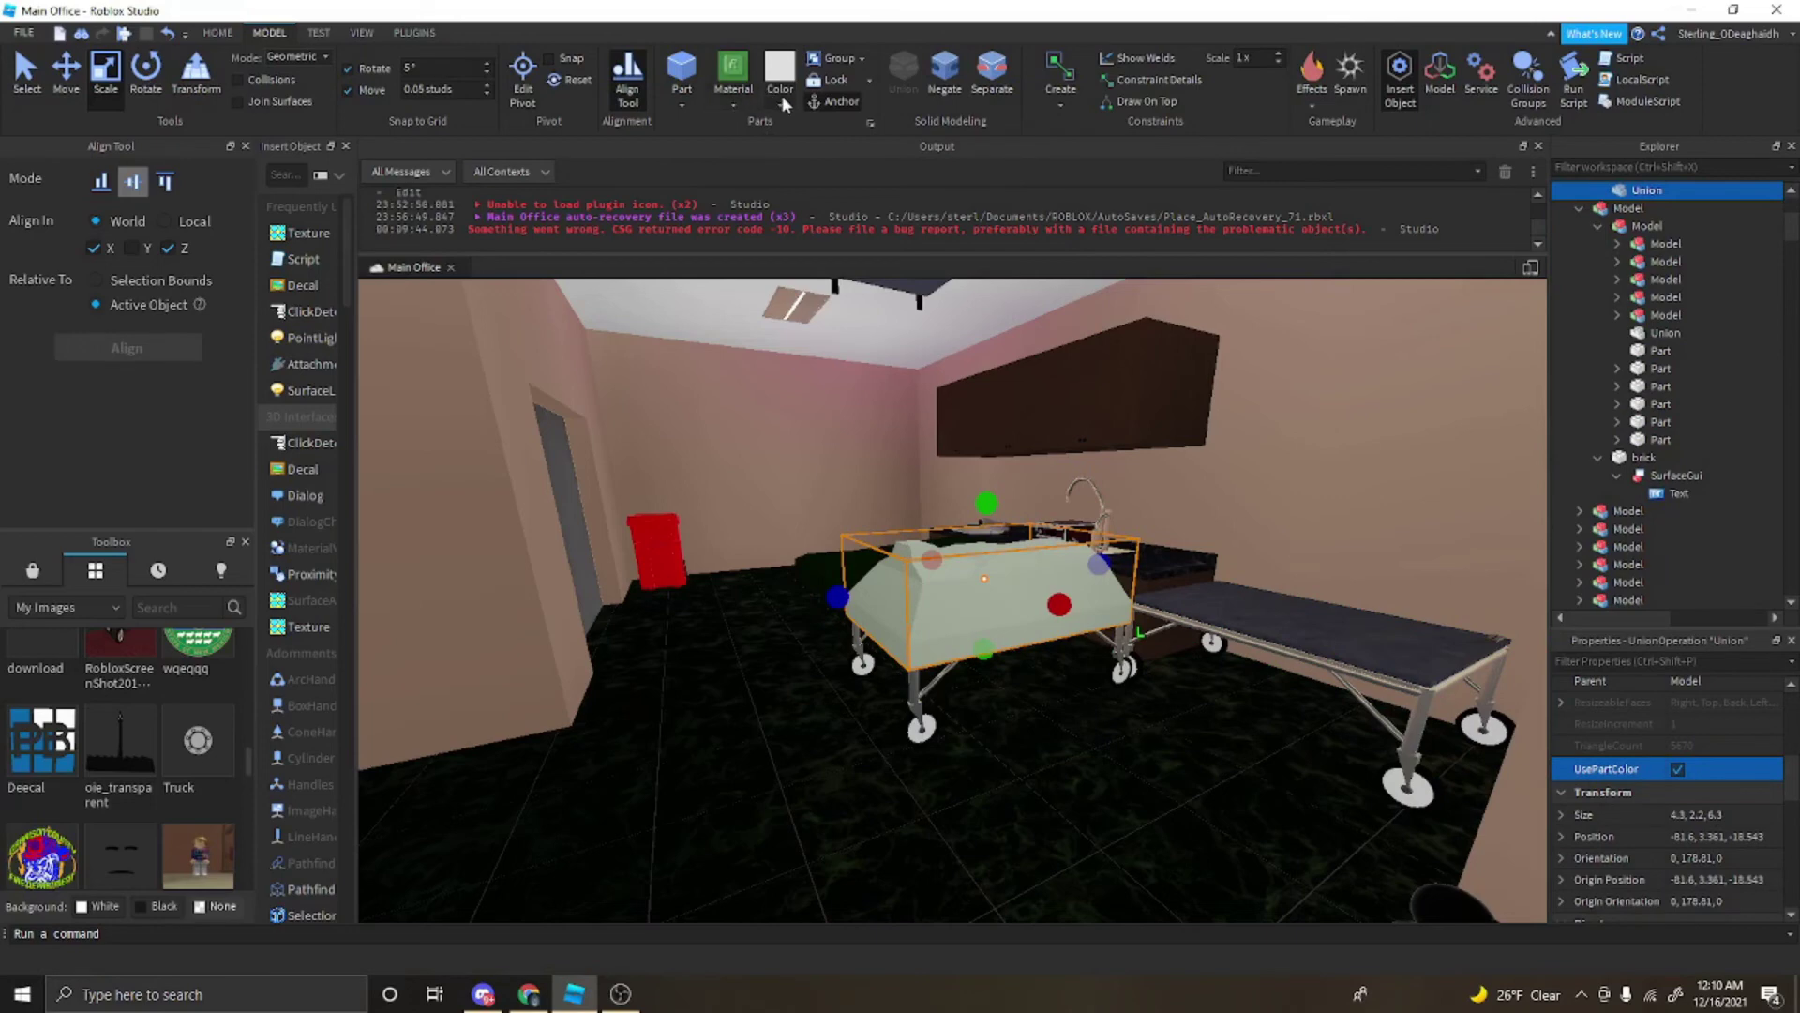
Step: Set the cover union's color to 0,40,0
{"action": "left_click", "coordinate": [782, 97]}
{"action": "scroll", "coordinate": [1687, 788], "scroll_direction": "up", "scroll_amount": 4}
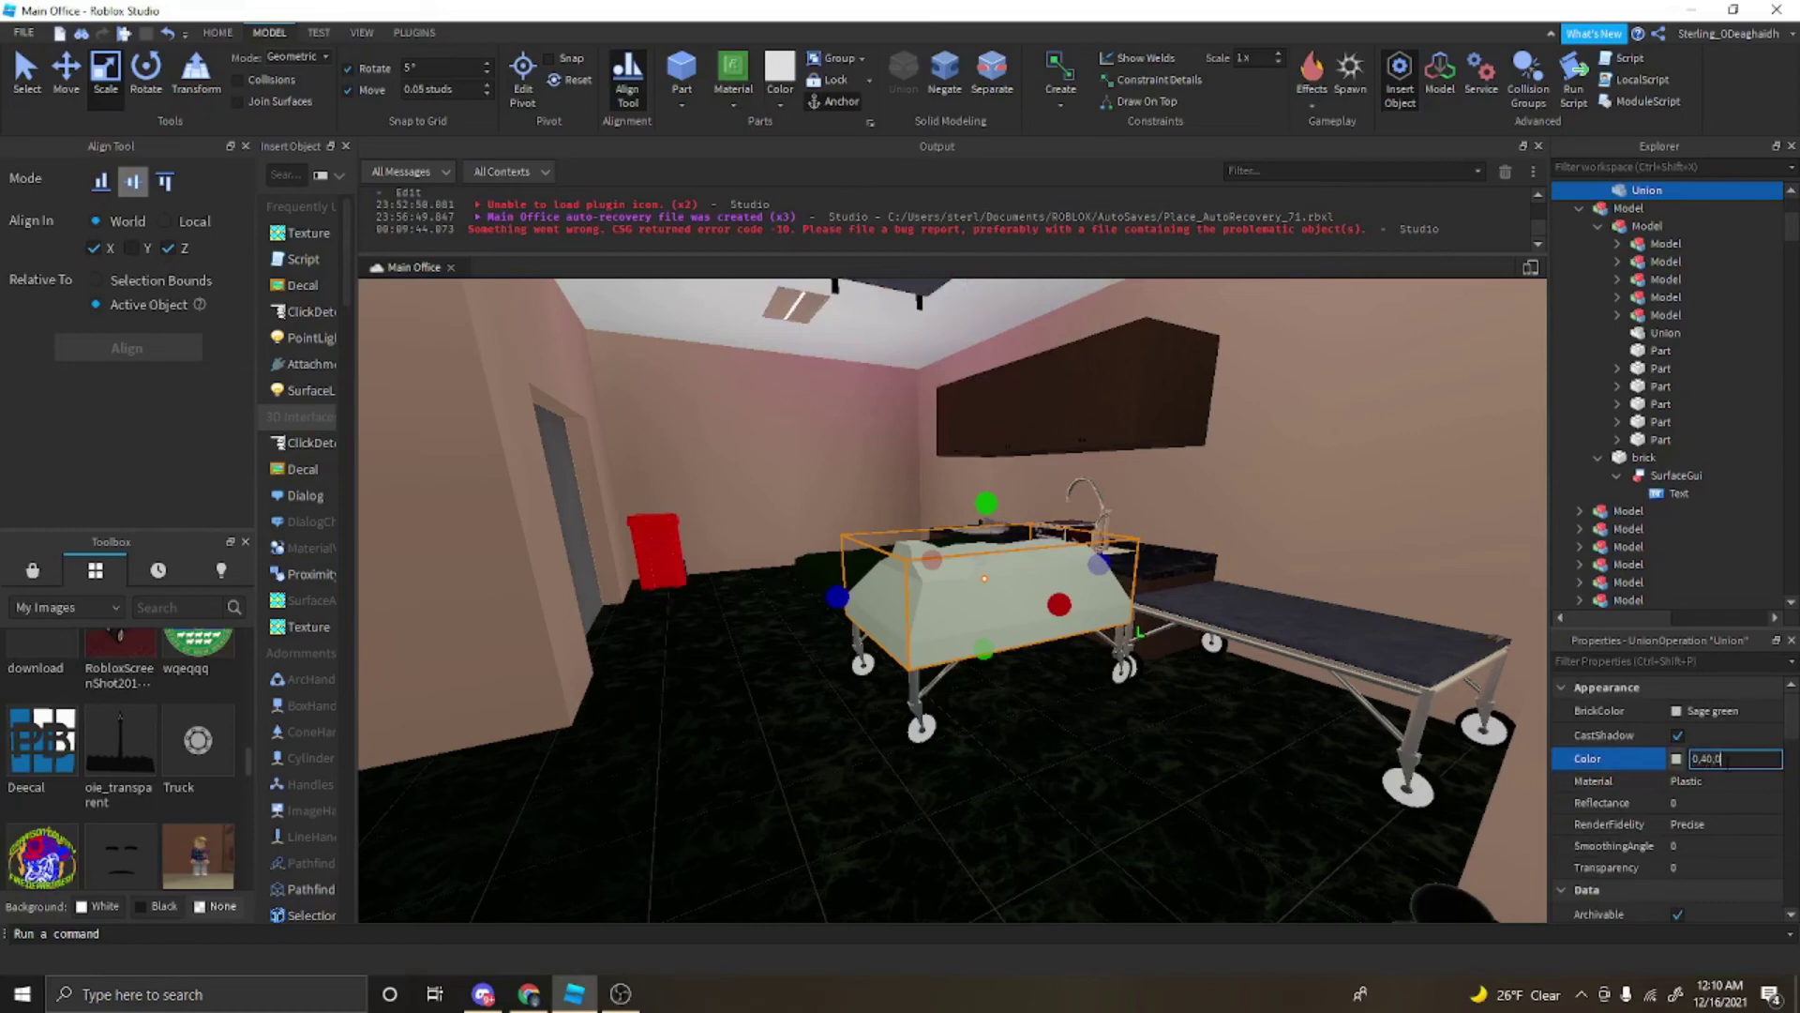
{"action": "key", "text": "Return"}
{"action": "left_click", "coordinate": [1234, 791]}
Step: Move the gurney model carrying the avatar sideways to sit beside the grey wall near the open casket
{"action": "key", "text": "w"}
{"action": "right_click_drag", "start_coordinate": [1234, 790], "coordinate": [1234, 791]}
{"action": "key", "text": "e"}
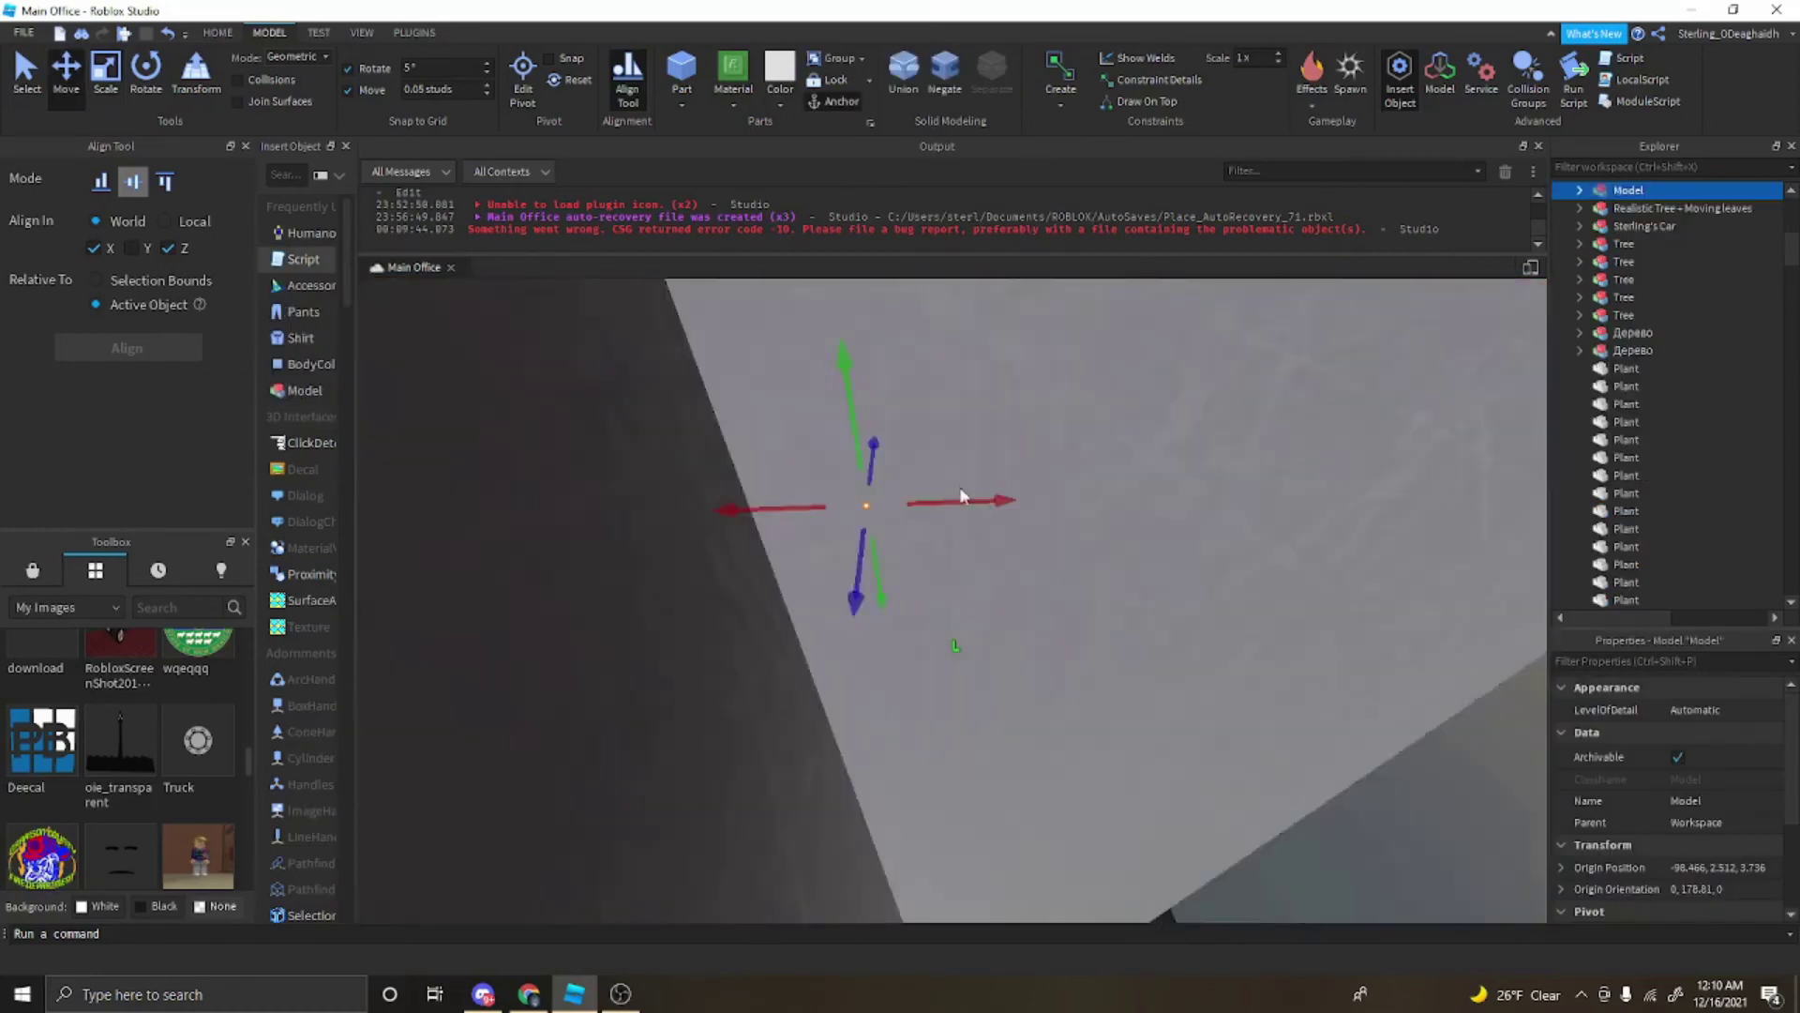
{"action": "key", "text": "w"}
{"action": "left_click_drag", "start_coordinate": [962, 486], "coordinate": [1013, 485]}
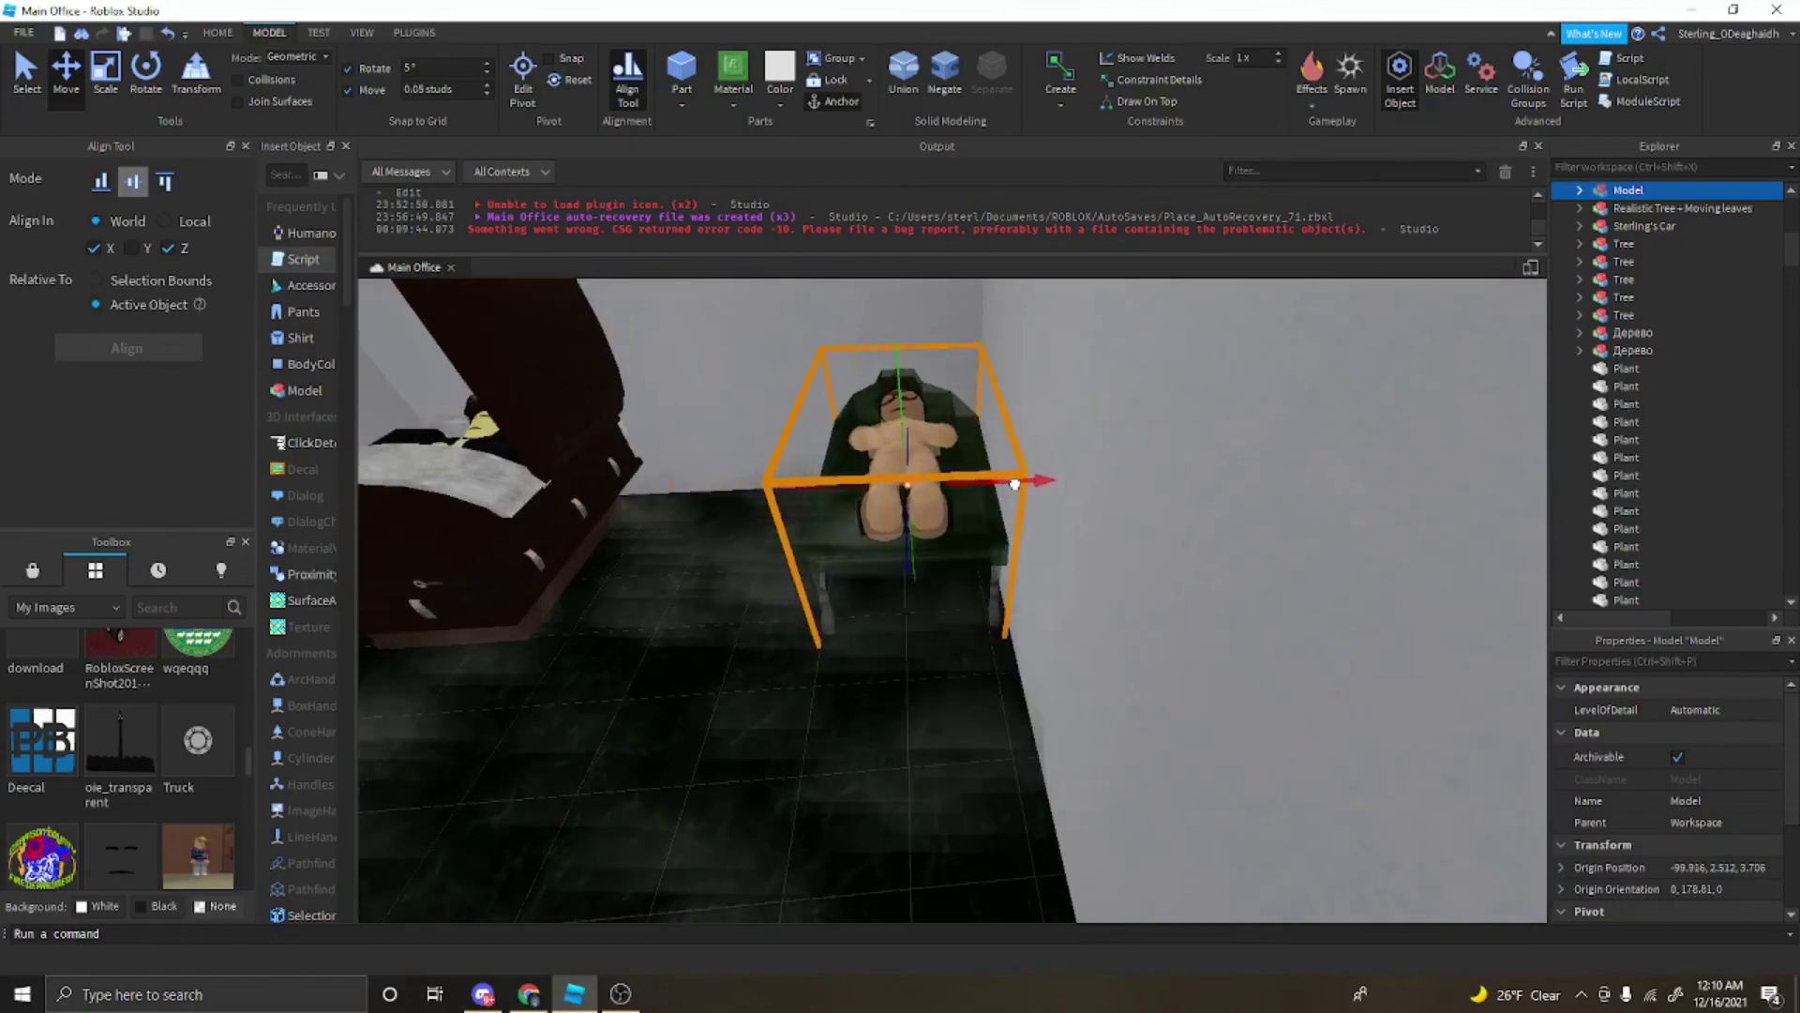